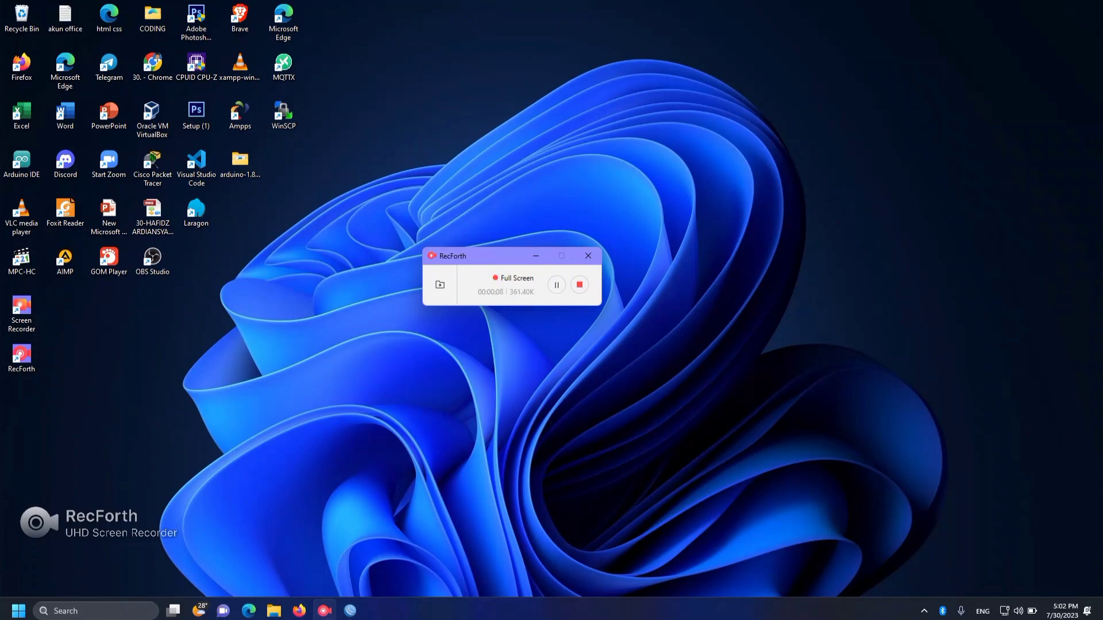
Switch to WinBox and connect to the discovered RouterOS neighbor by MAC address as admin with an empty password
left_click(350, 610)
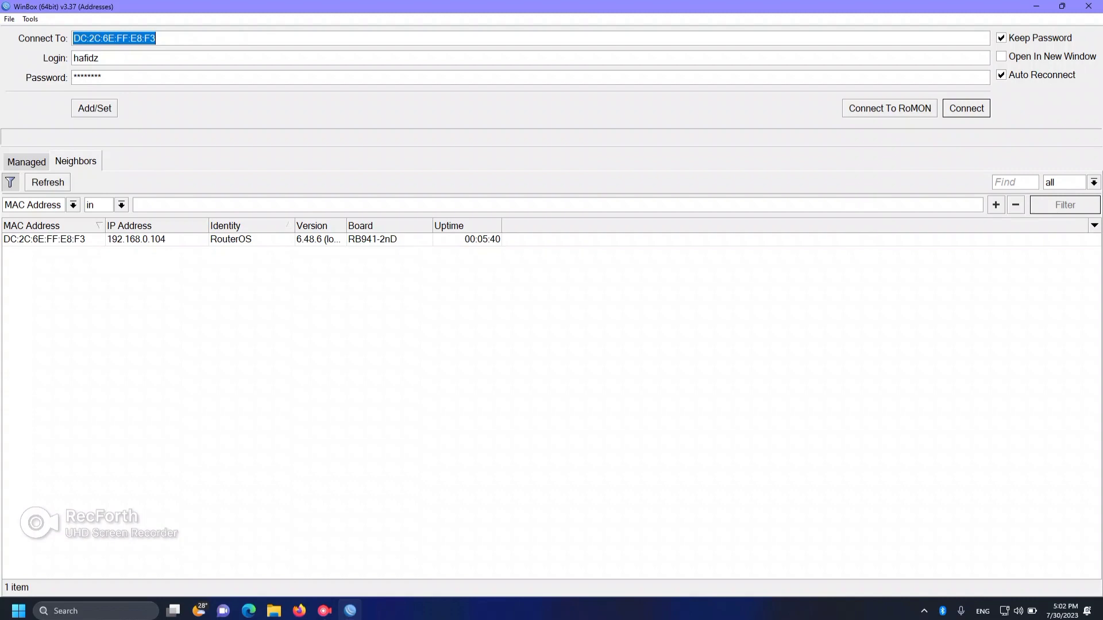
left_click(45, 239)
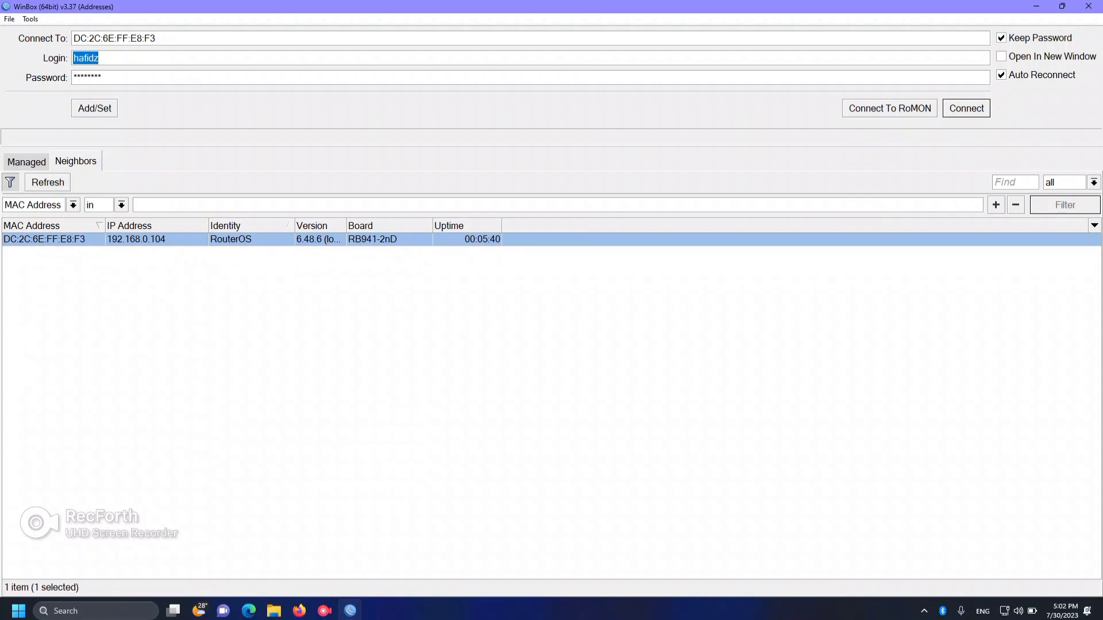
type("admin")
key("ctrl+a")
key("BackSpace")
key("Return")
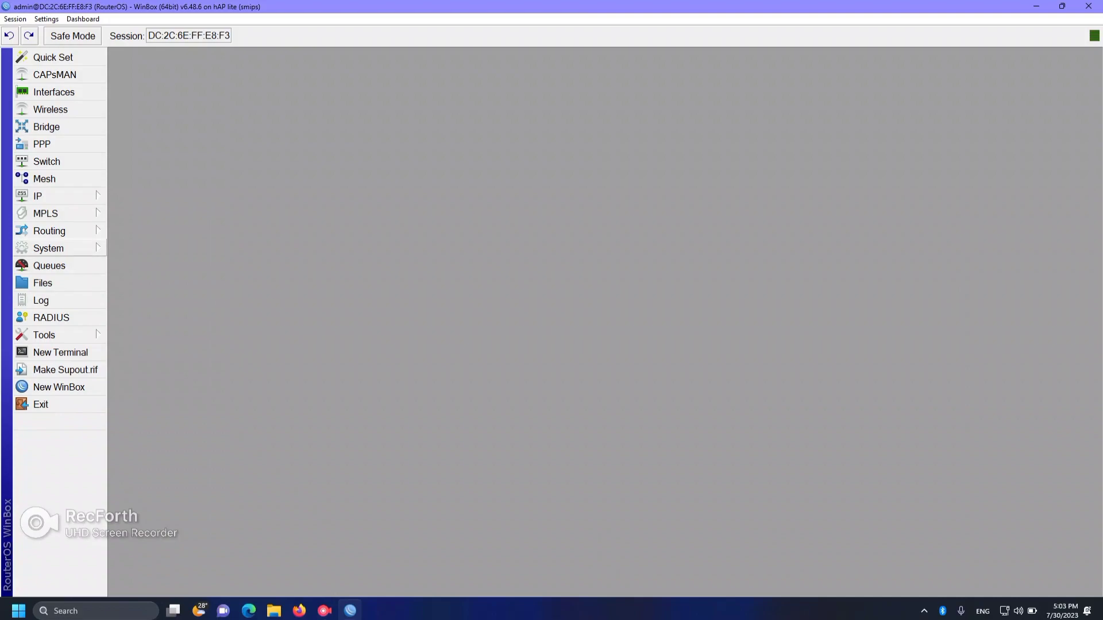
Set the router's system identity to the owner's first name and save it
left_click(48, 248)
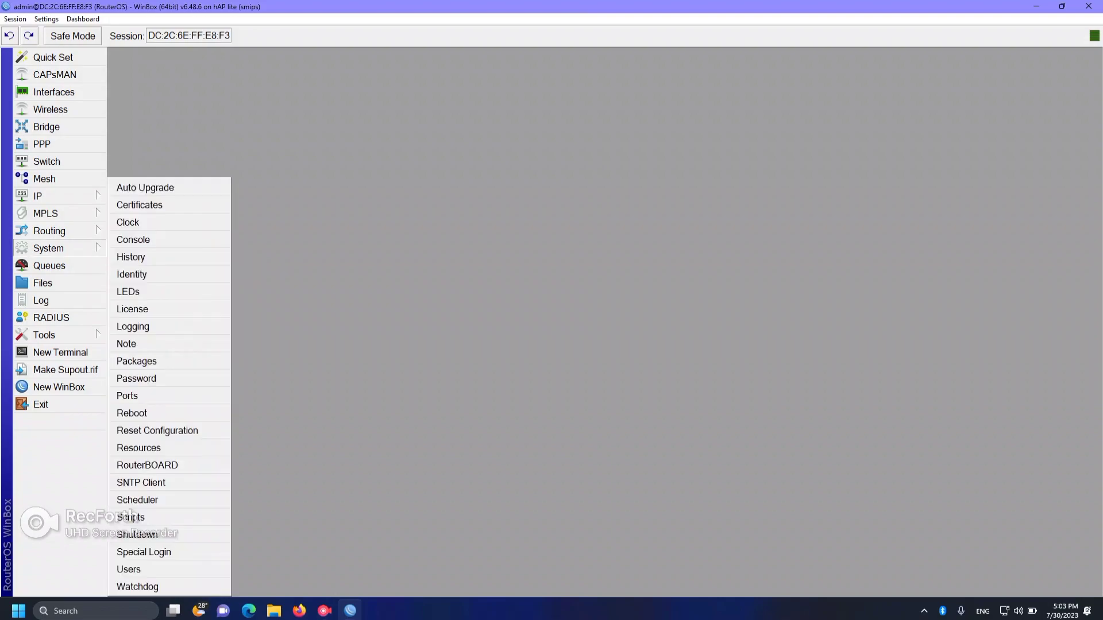
left_click(132, 274)
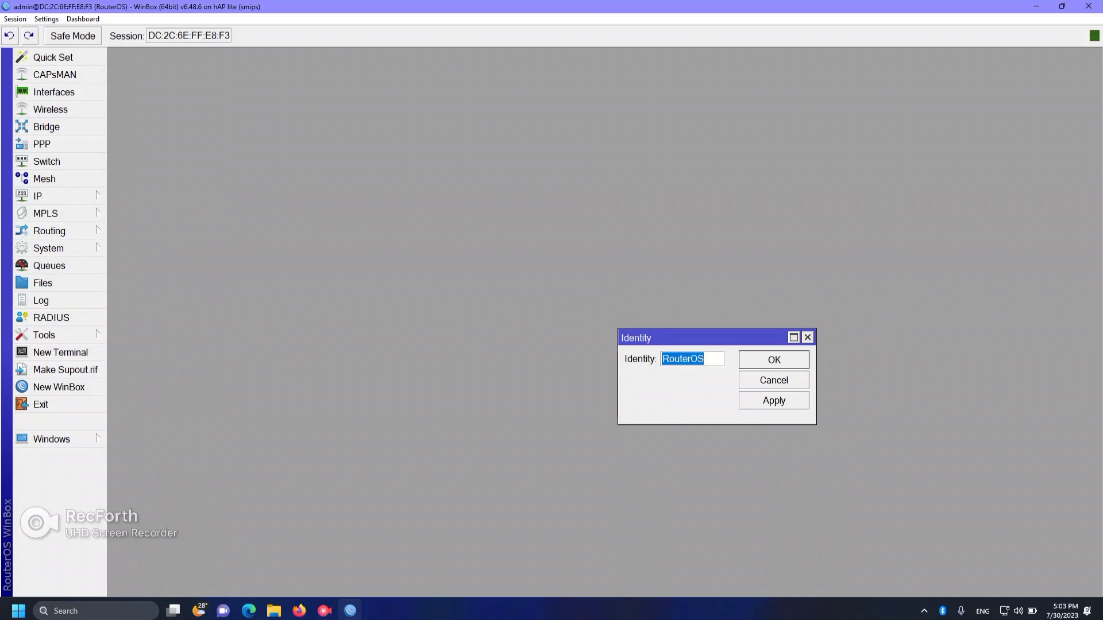
type("hafidz")
left_click(774, 401)
left_click(774, 360)
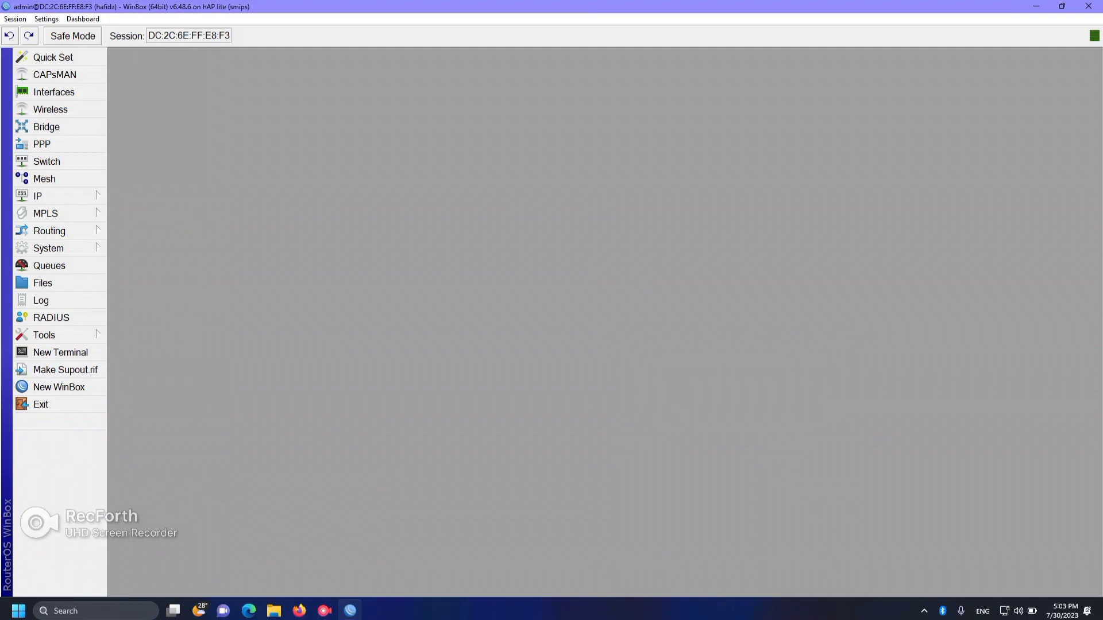
Change the admin account's login password by entering and confirming the new password
key("ctrl+plus")
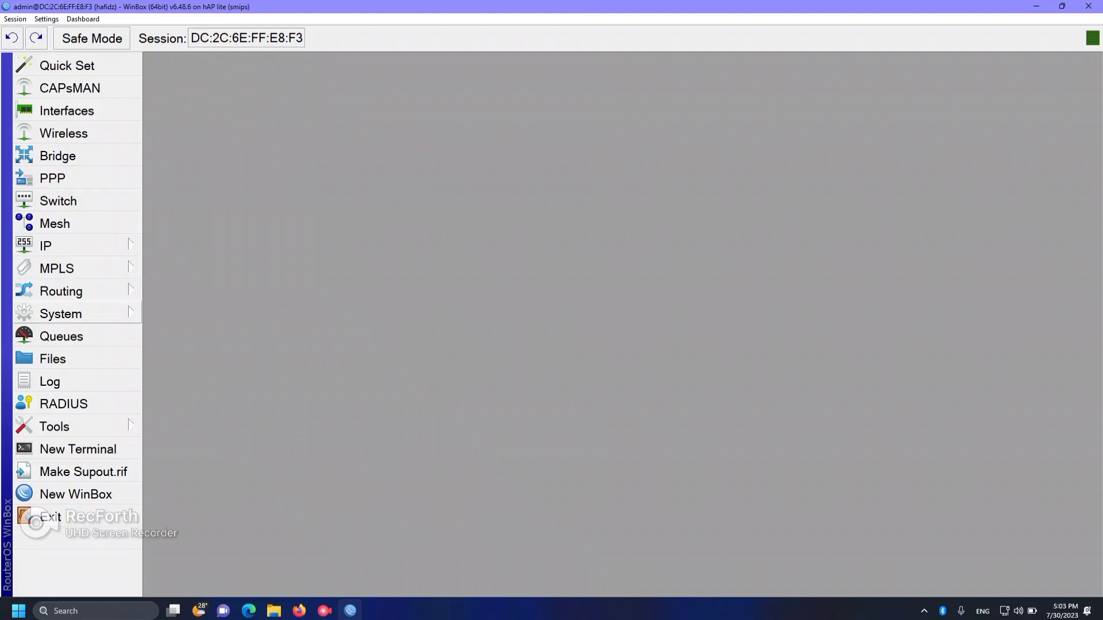
left_click(60, 314)
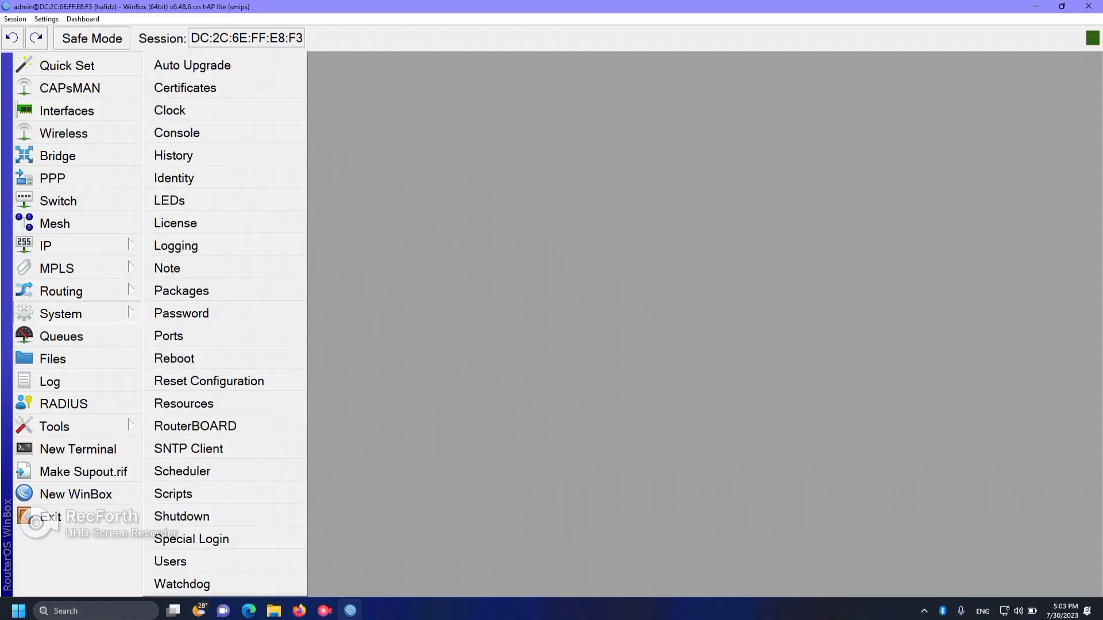
left_click(182, 313)
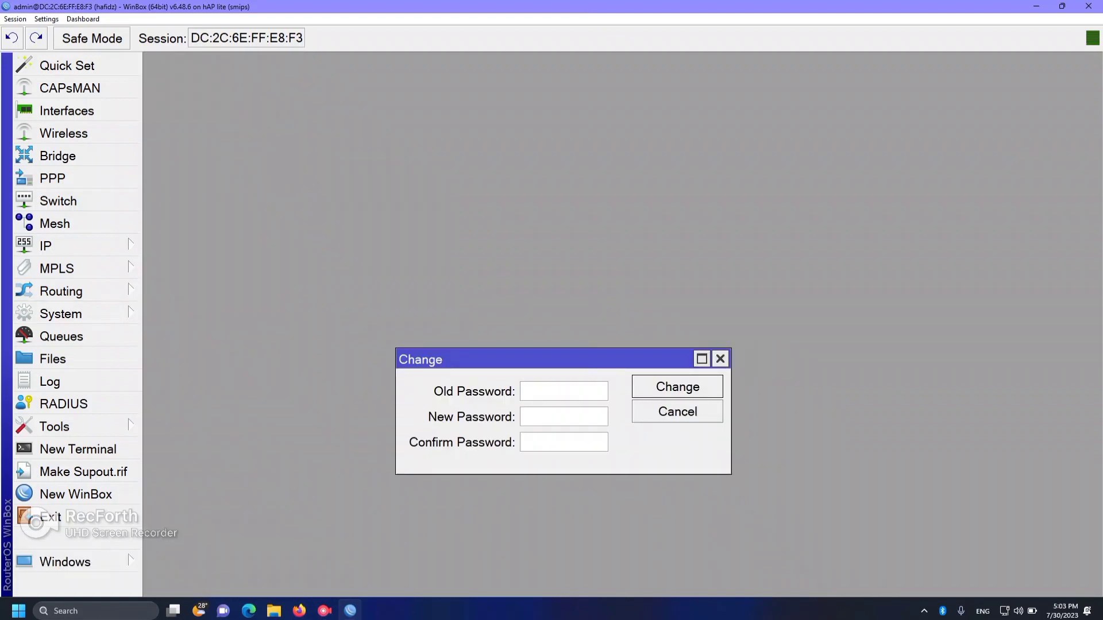
type("****************")
key("Return")
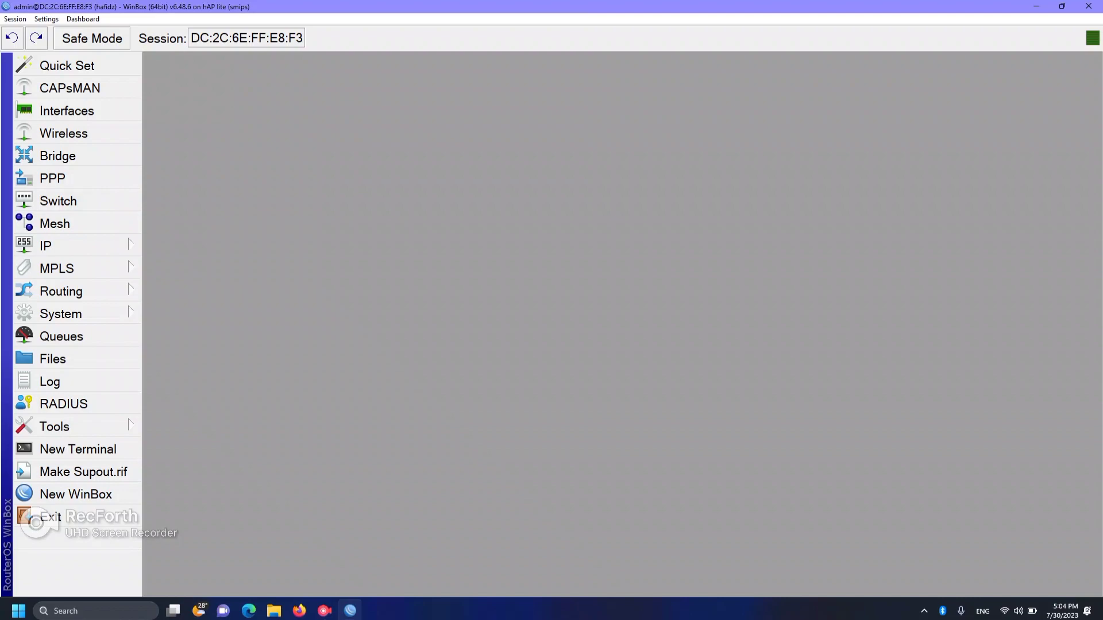
Start a new router user named with the owner's first name and assign it to the full group
left_click(60, 314)
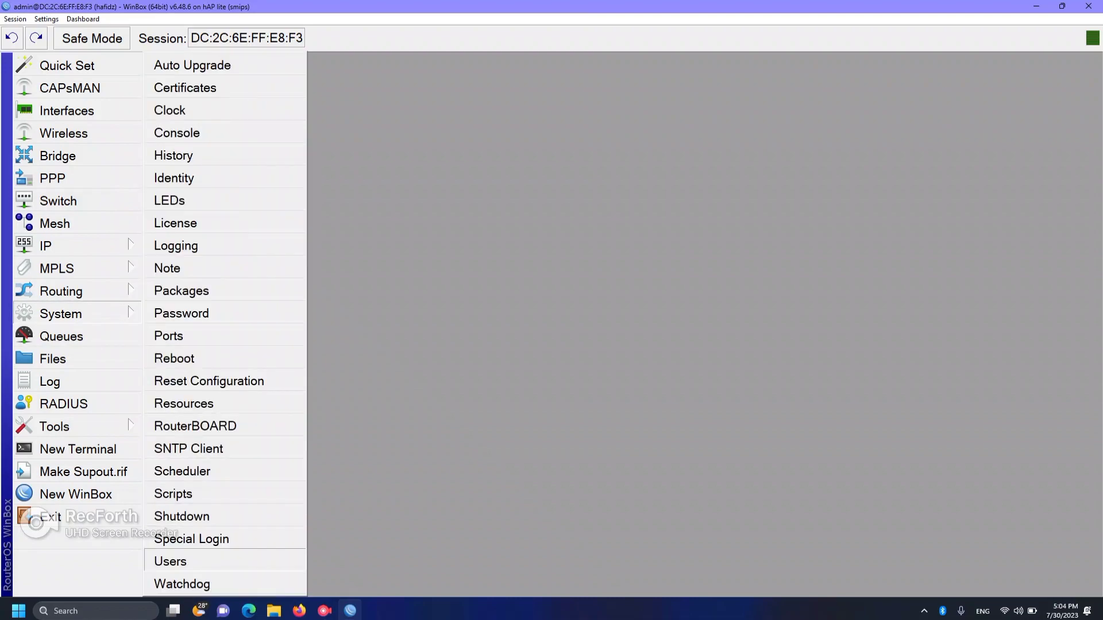
left_click(173, 561)
left_click_drag(574, 178, 395, 138)
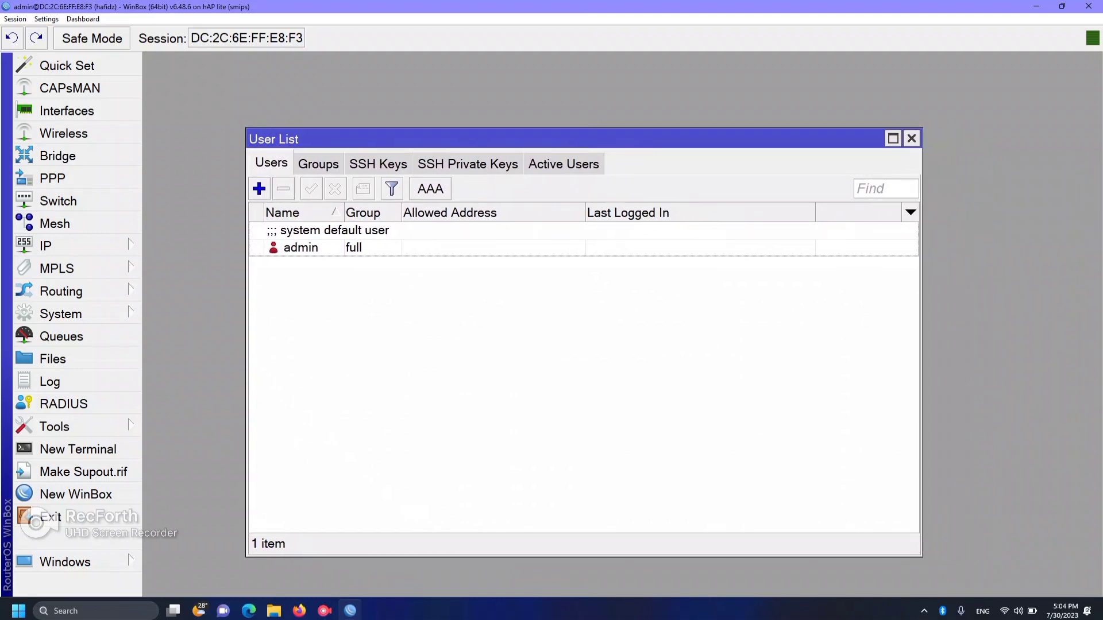
left_click(259, 189)
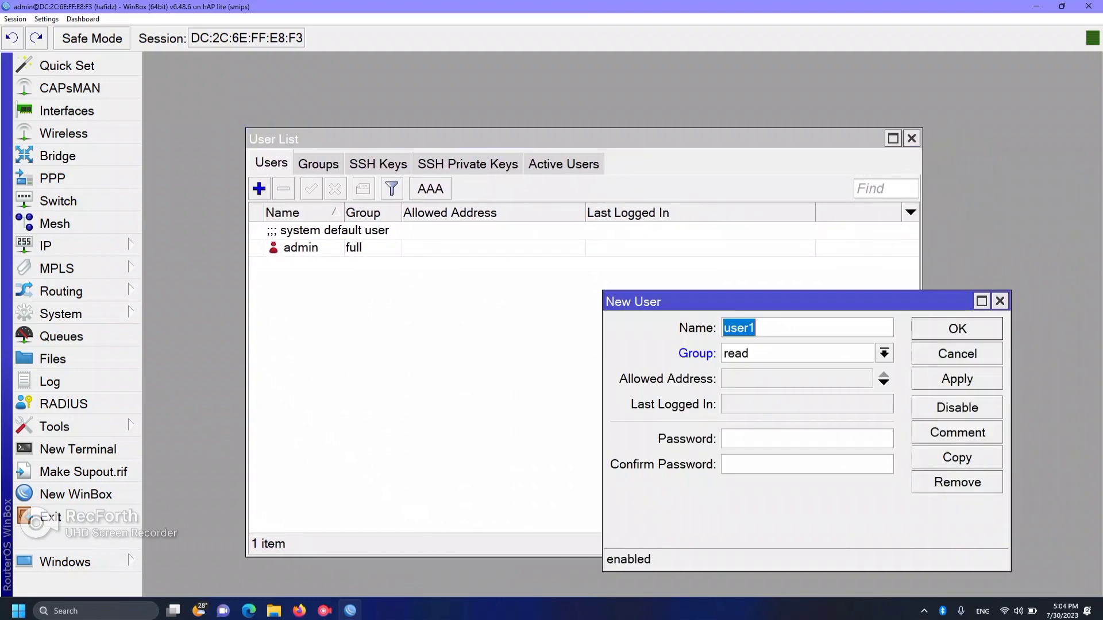
left_click_drag(575, 274, 541, 264)
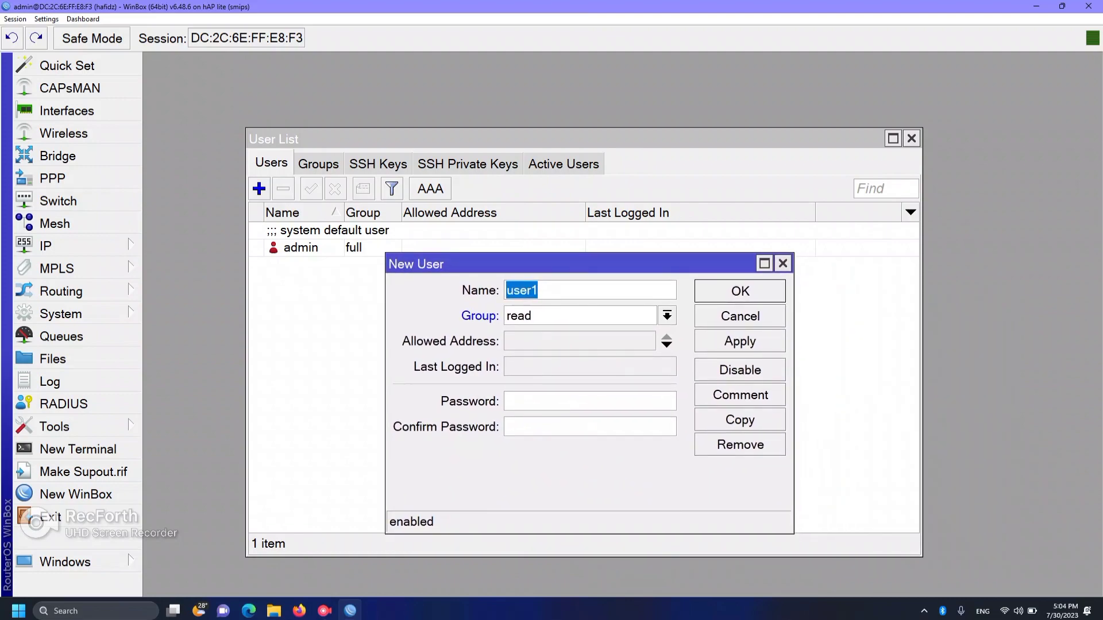
type("hafidz")
left_click(667, 316)
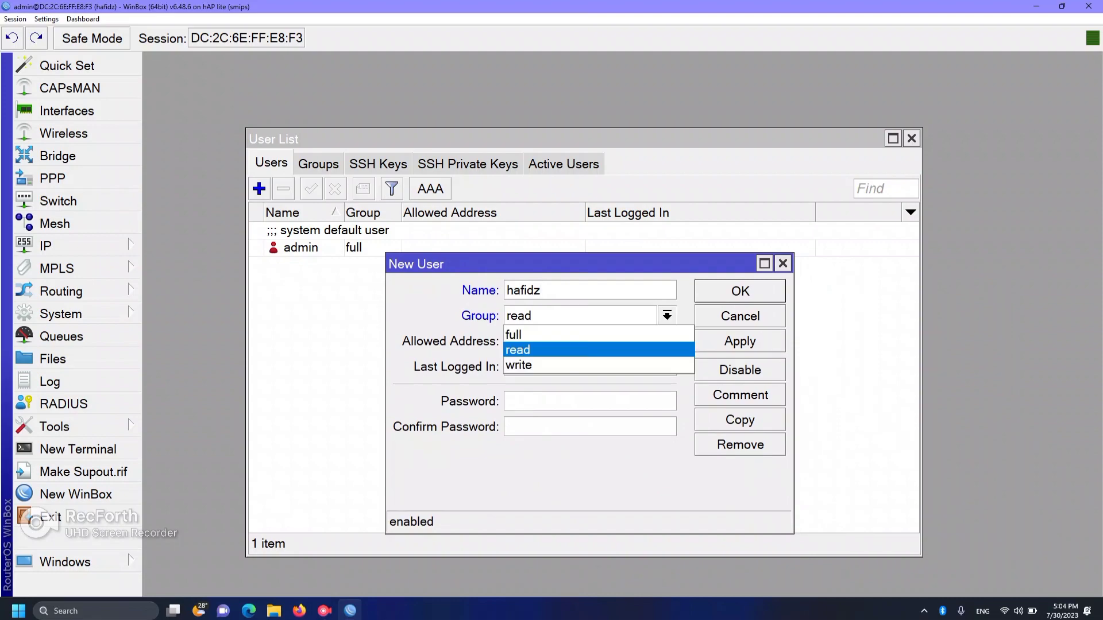
left_click(598, 335)
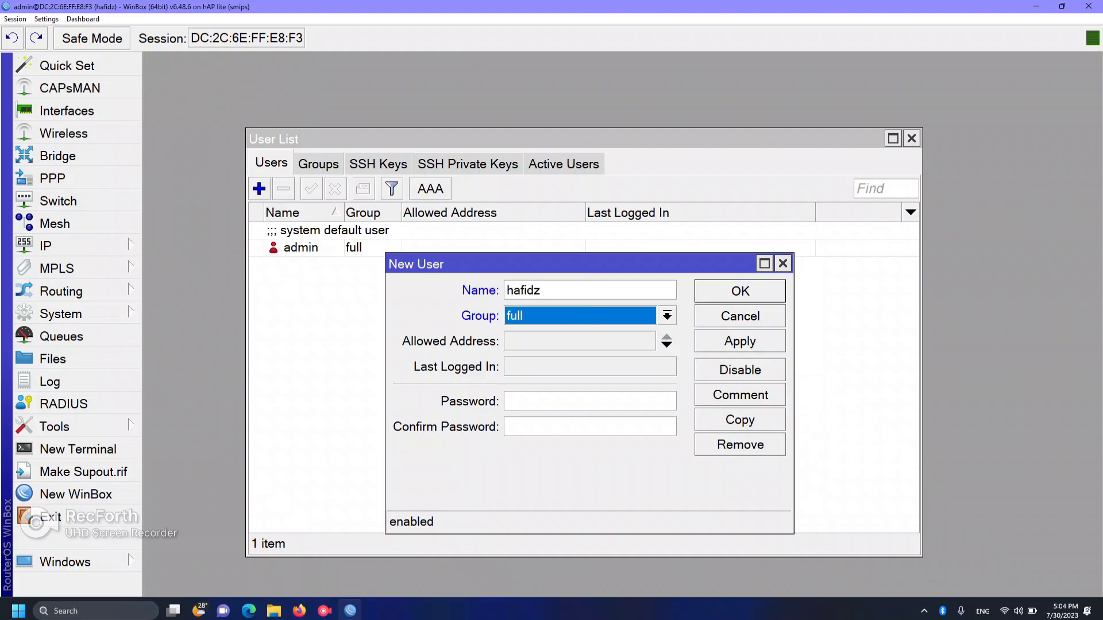
Enter and confirm the new user's password, save the account and select it in the user list
left_click(589, 401)
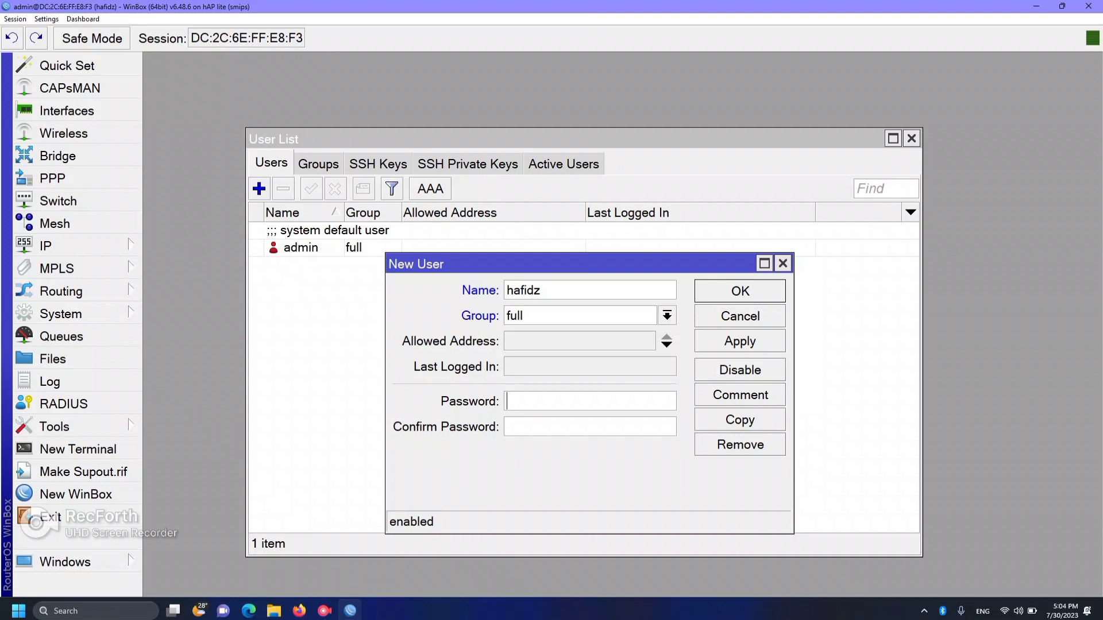
type("********")
type("*******")
key("Return")
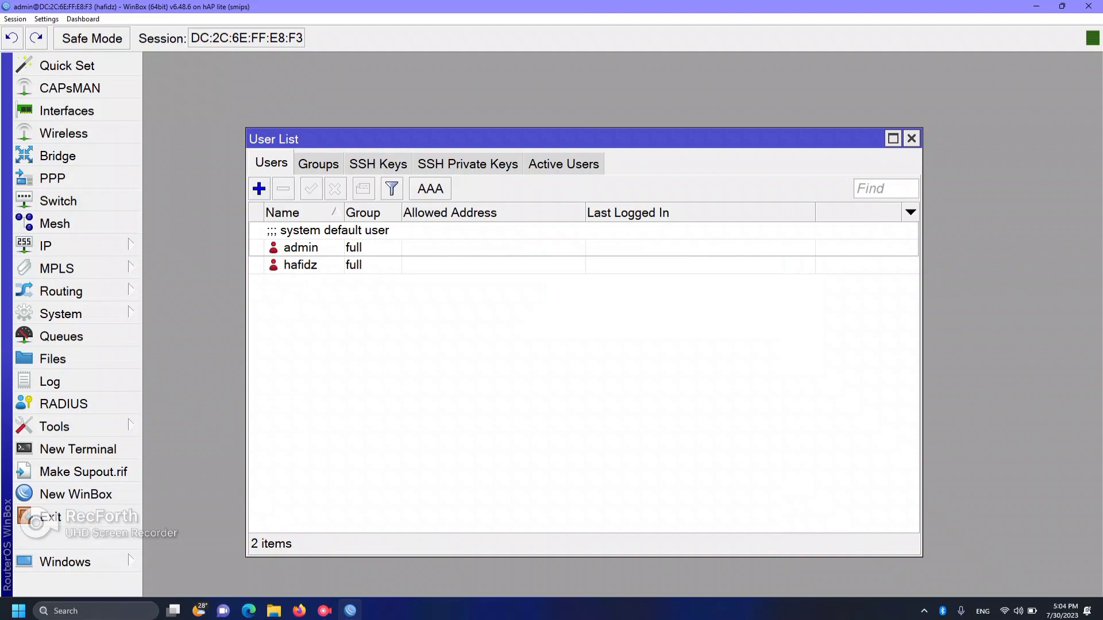
left_click(301, 265)
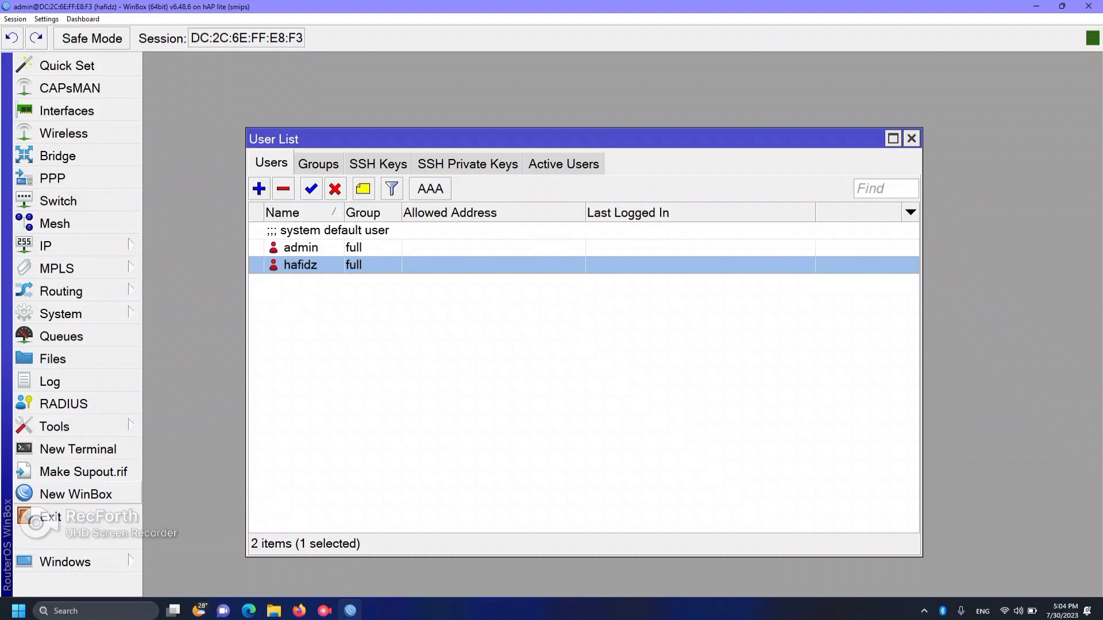
Open a new WinBox session, refresh the neighbors, and log in to the router with the new user's name and password
left_click(76, 494)
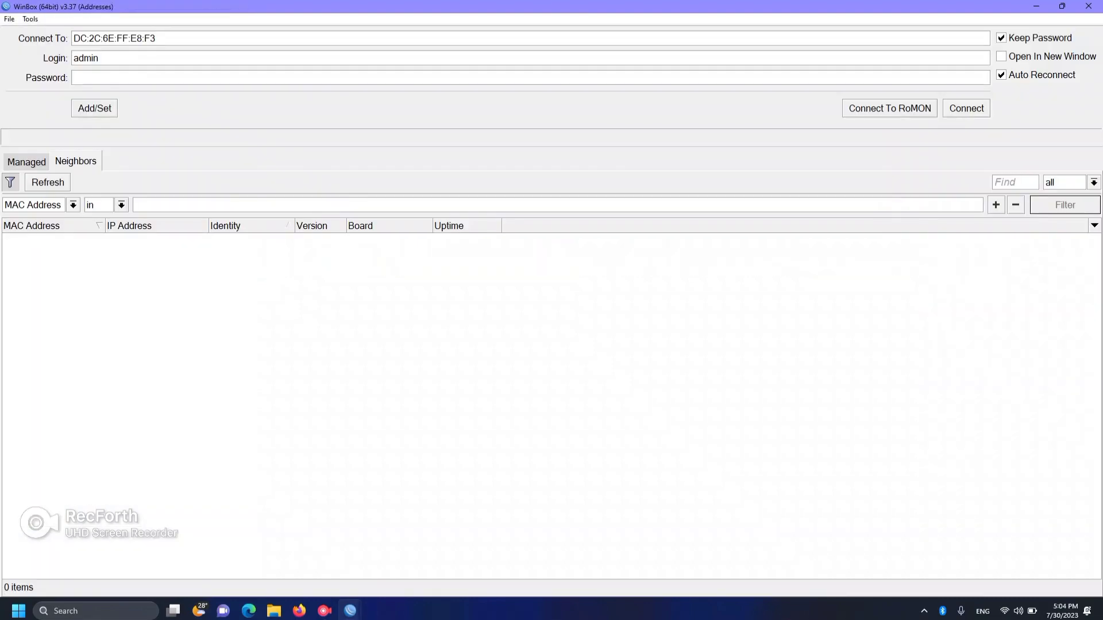
left_click(48, 182)
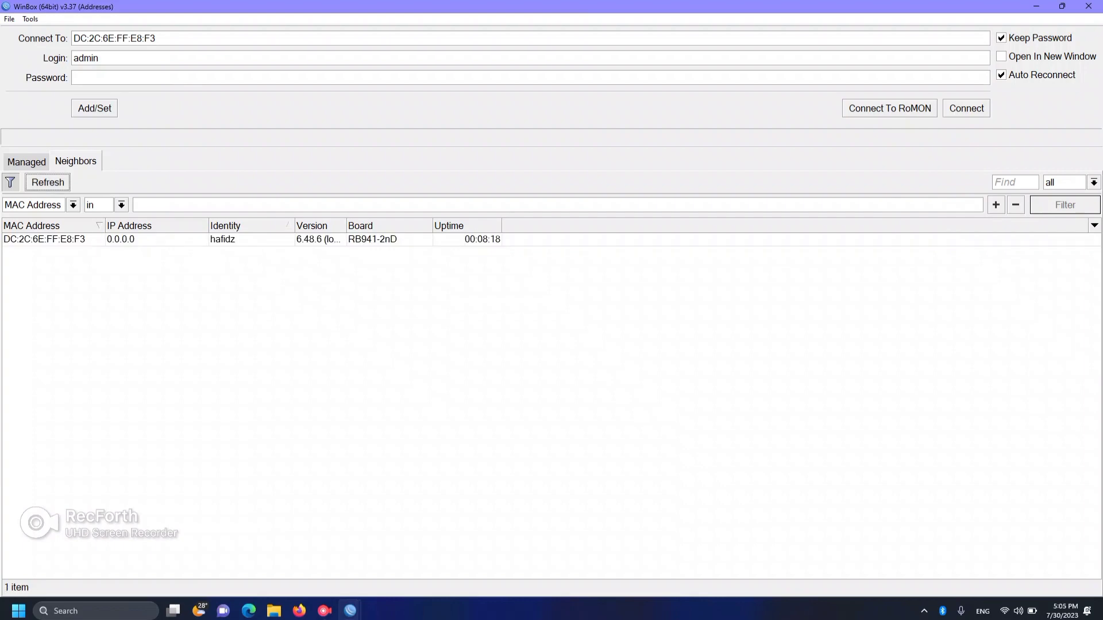
left_click(44, 240)
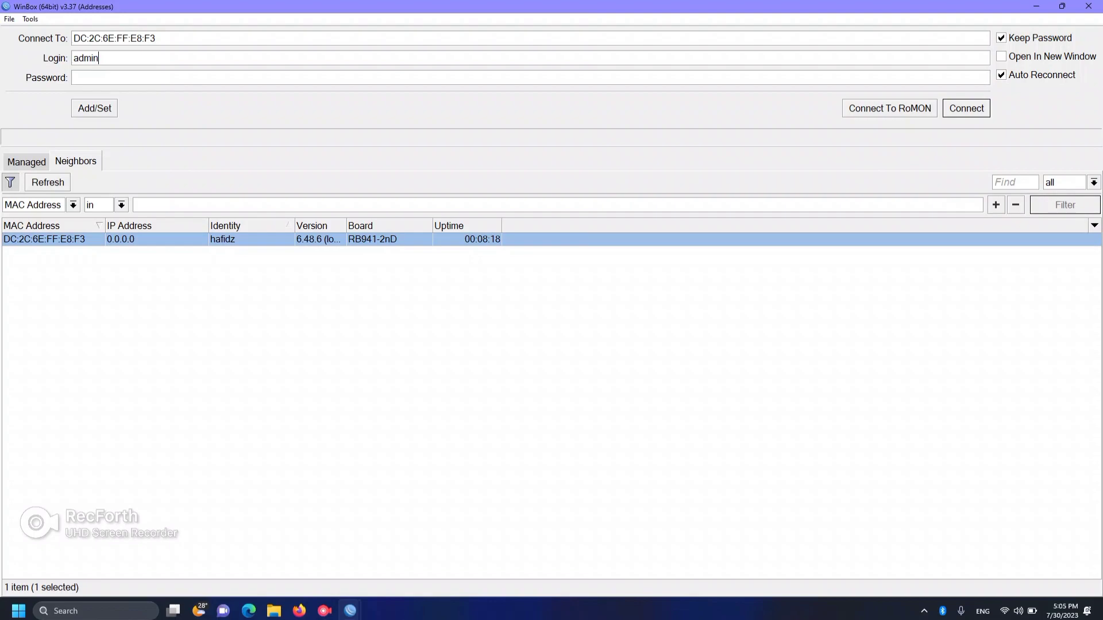
type("hafidz")
type("*****")
type("***")
key("Return")
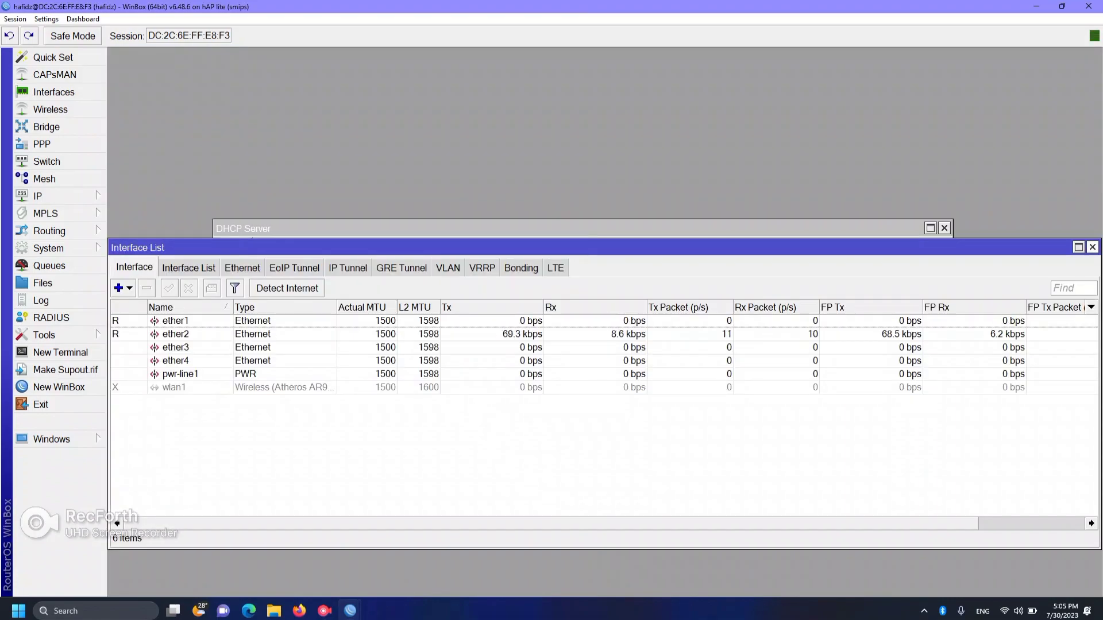
Close the Interface List and DHCP Server windows
left_click(1093, 247)
left_click(944, 228)
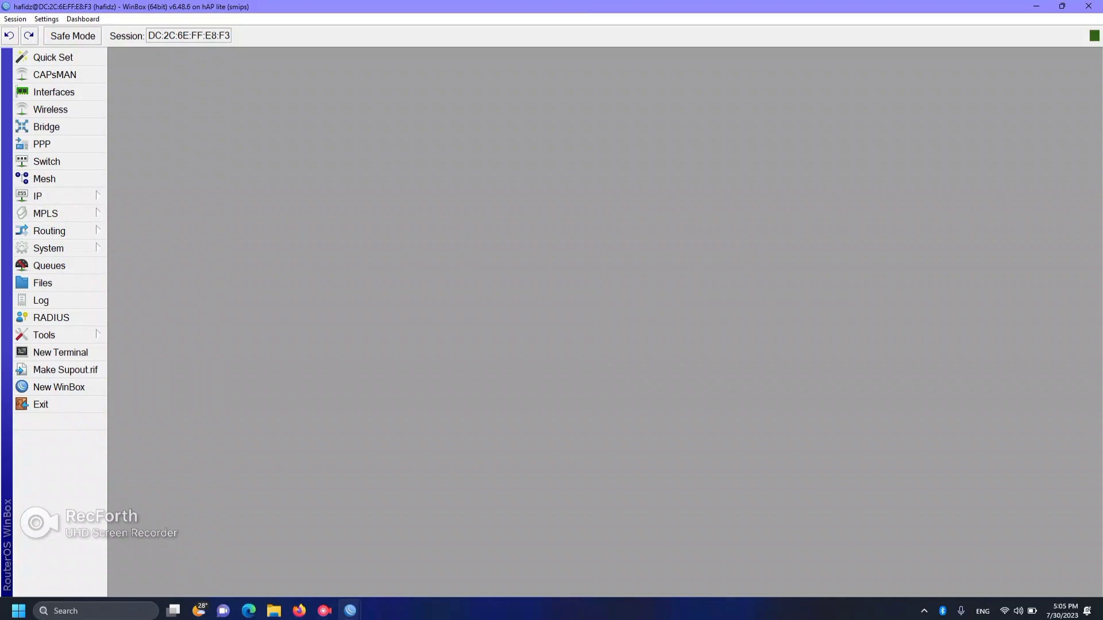
key("ctrl+plus")
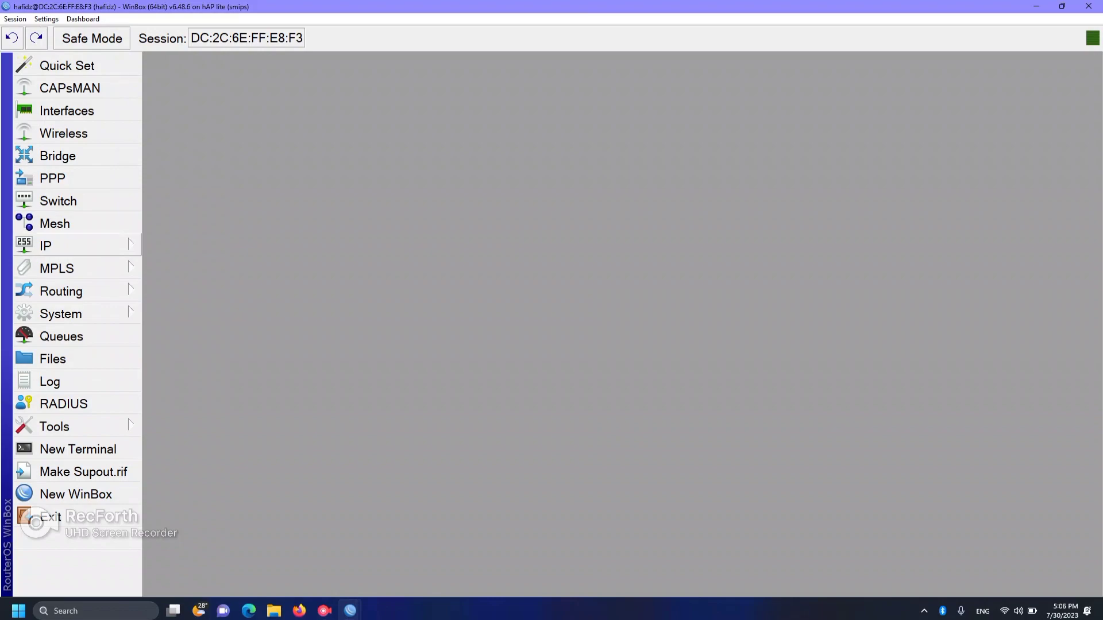
Add a DHCP client on interface ether1, save it, and close the DHCP client list
left_click(77, 245)
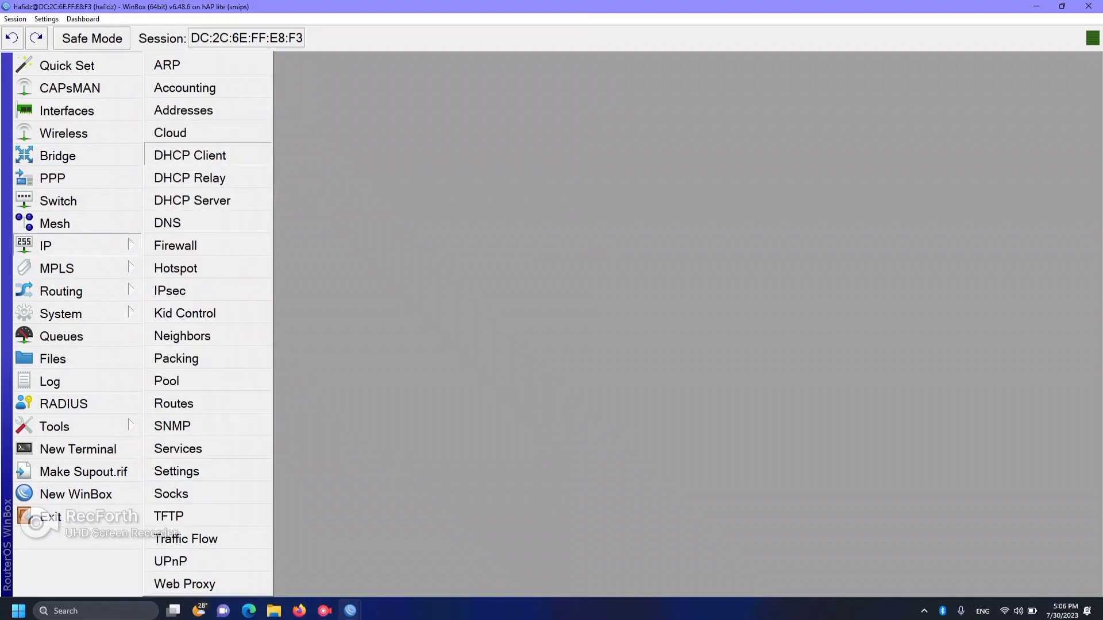
left_click(190, 155)
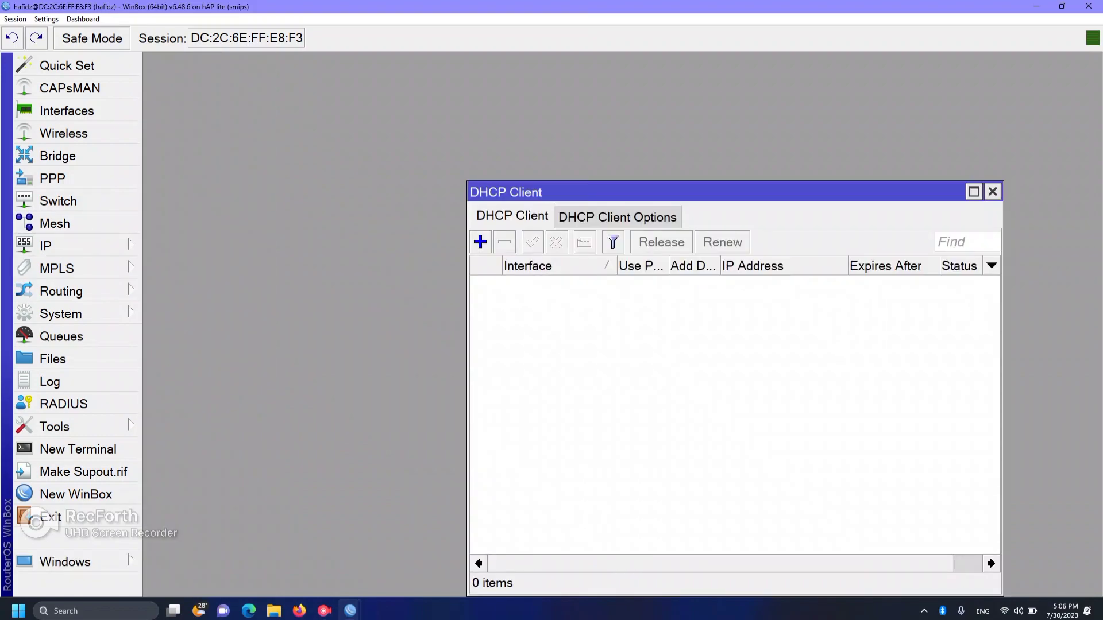
left_click_drag(661, 192, 440, 109)
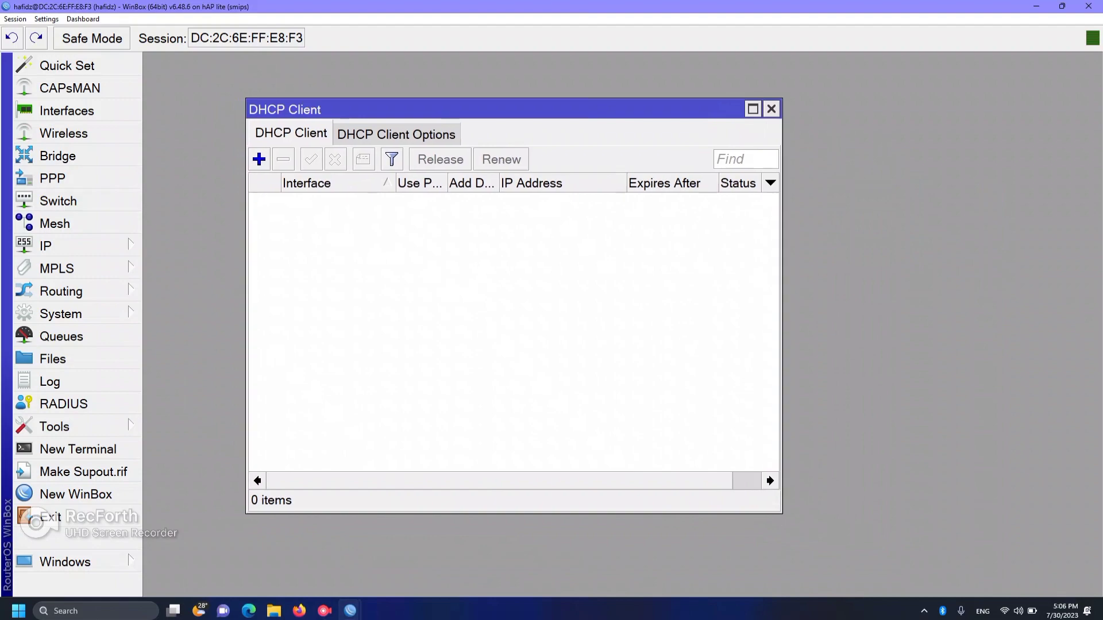
left_click(259, 159)
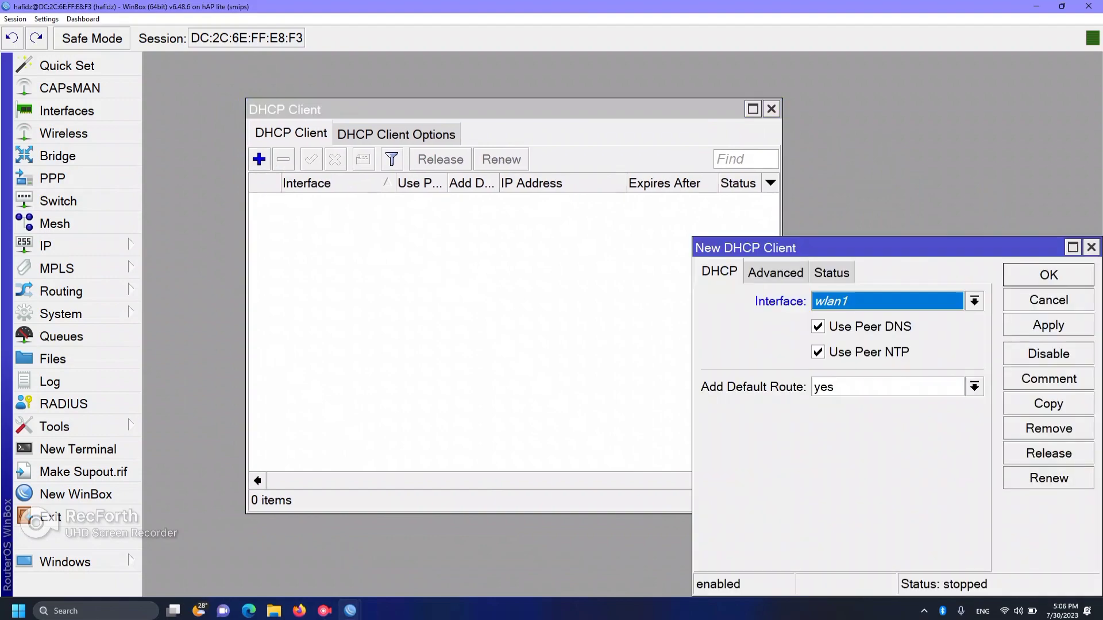
left_click_drag(862, 247, 512, 217)
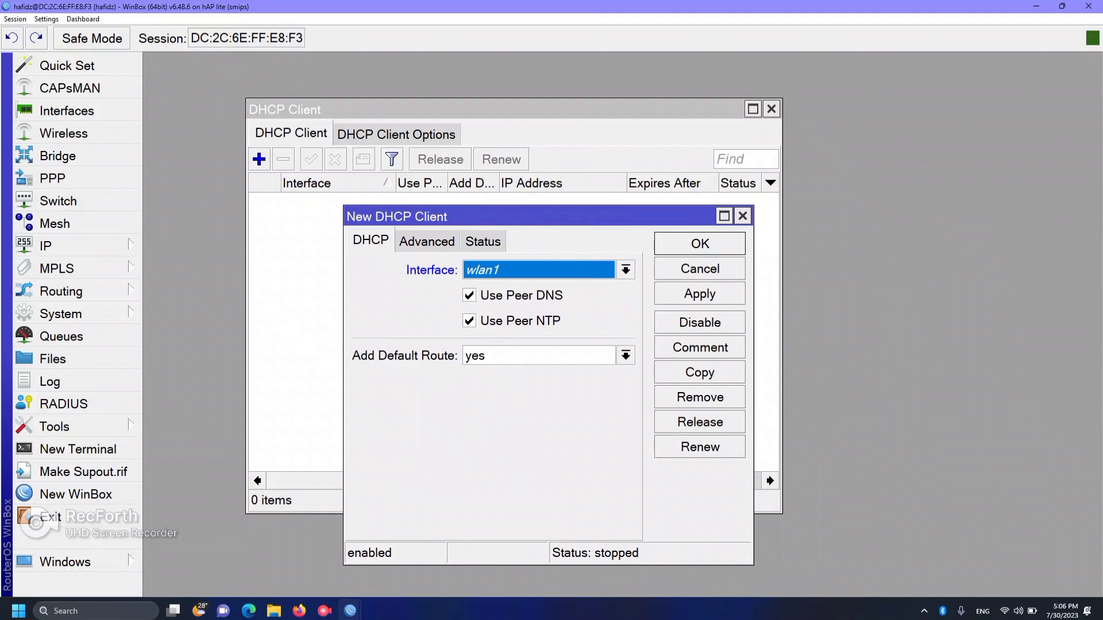
left_click(625, 270)
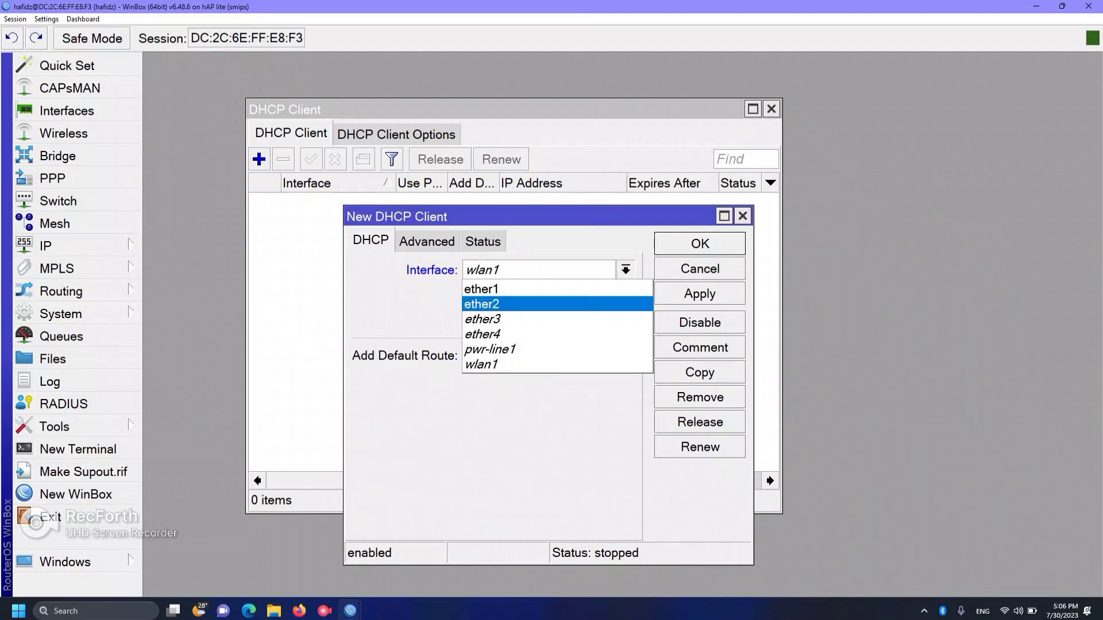
left_click(540, 288)
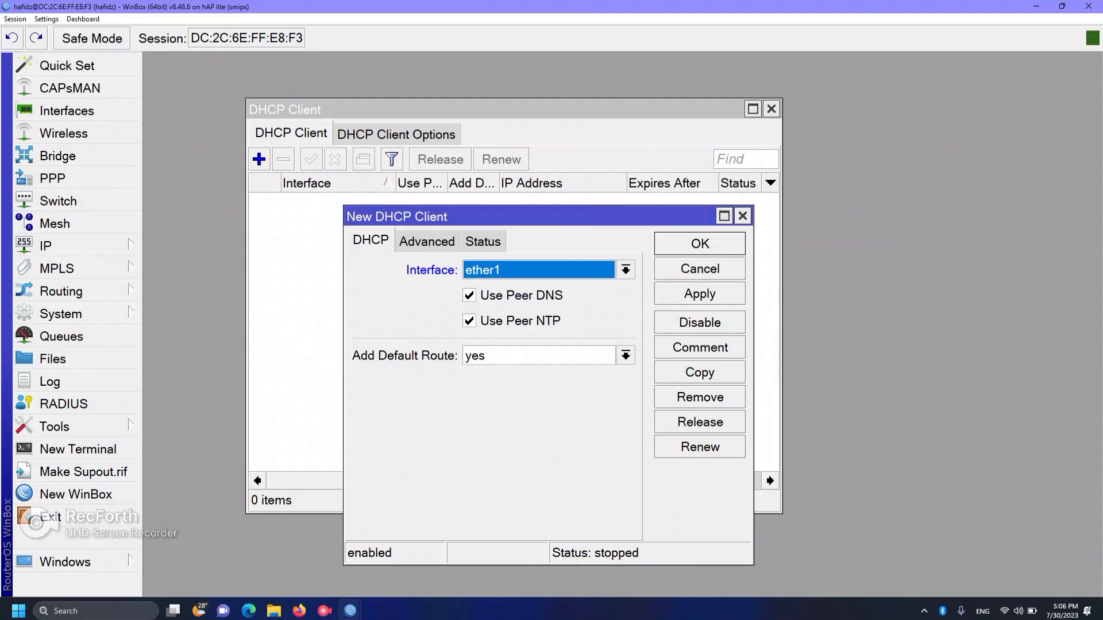
left_click(699, 294)
left_click(700, 245)
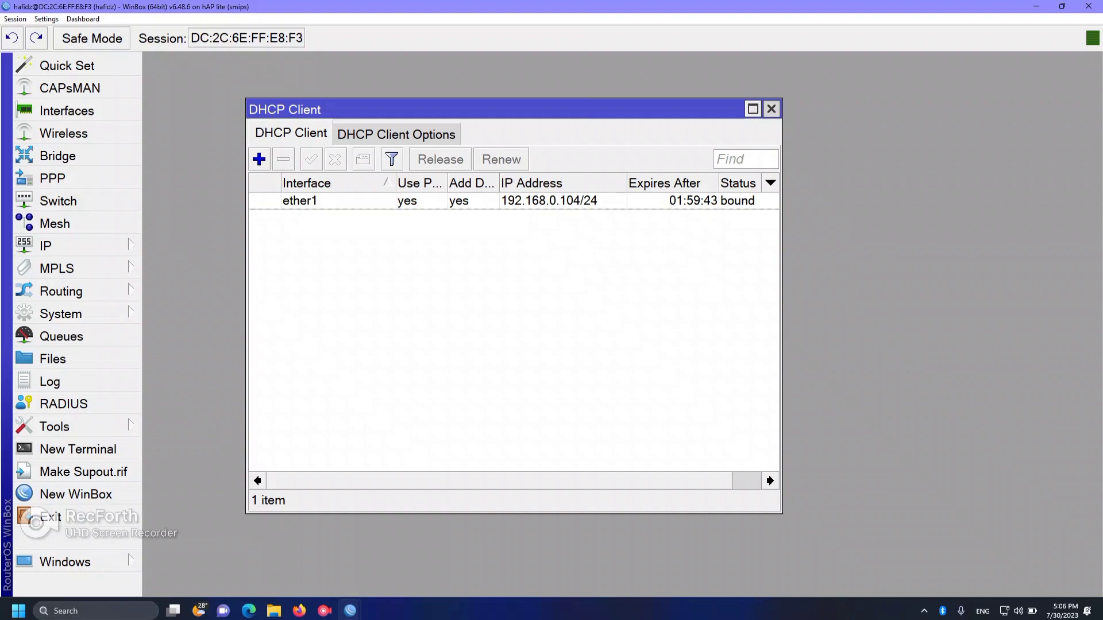
left_click(771, 108)
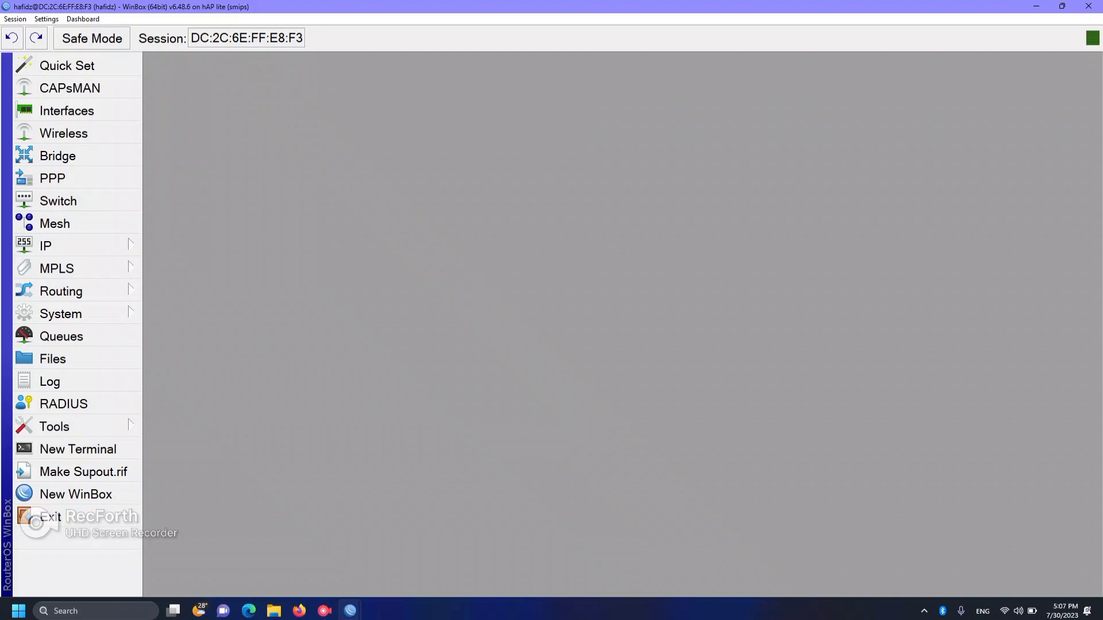
Create a firewall NAT rule on the srcnat chain with ether1 as the outgoing interface
left_click(69, 246)
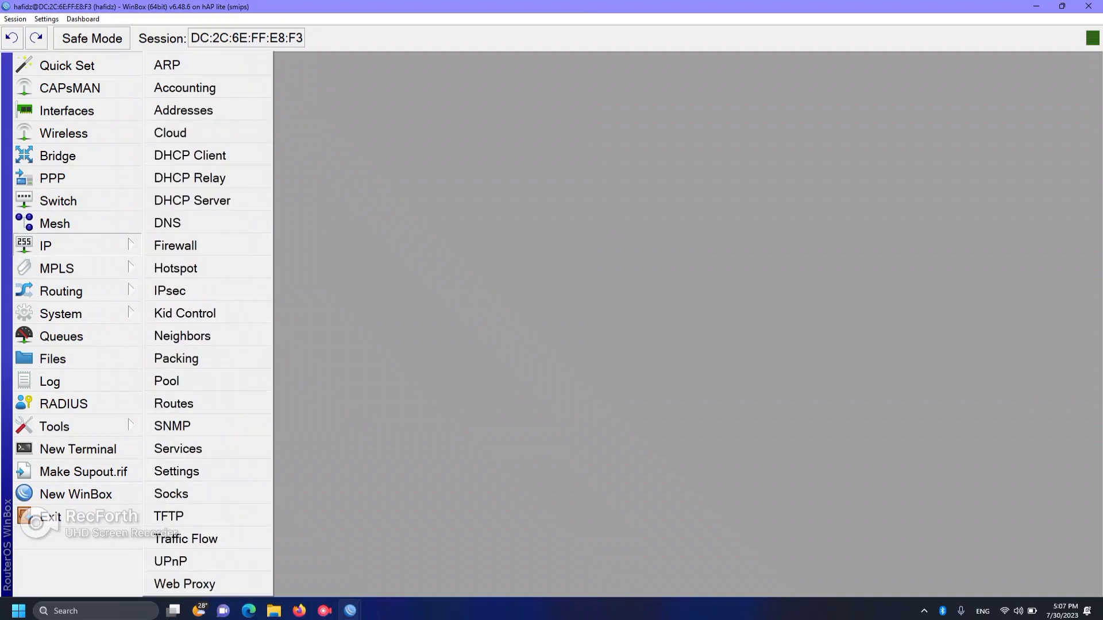
mouse_move(69, 269)
mouse_move(69, 246)
left_click(175, 245)
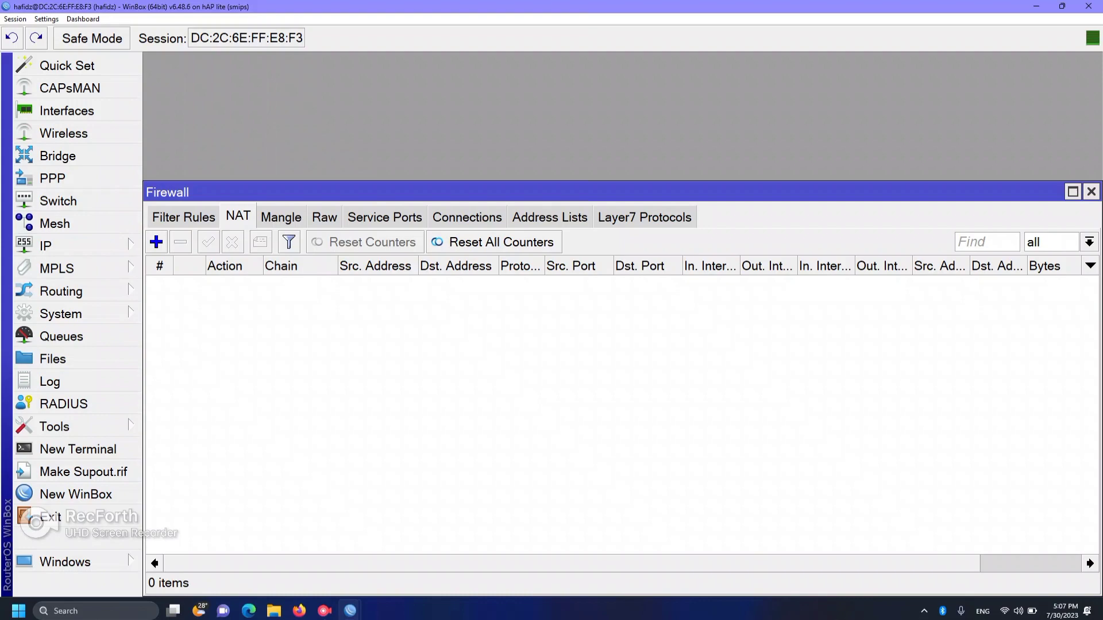
left_click(156, 242)
left_click_drag(747, 63, 390, 71)
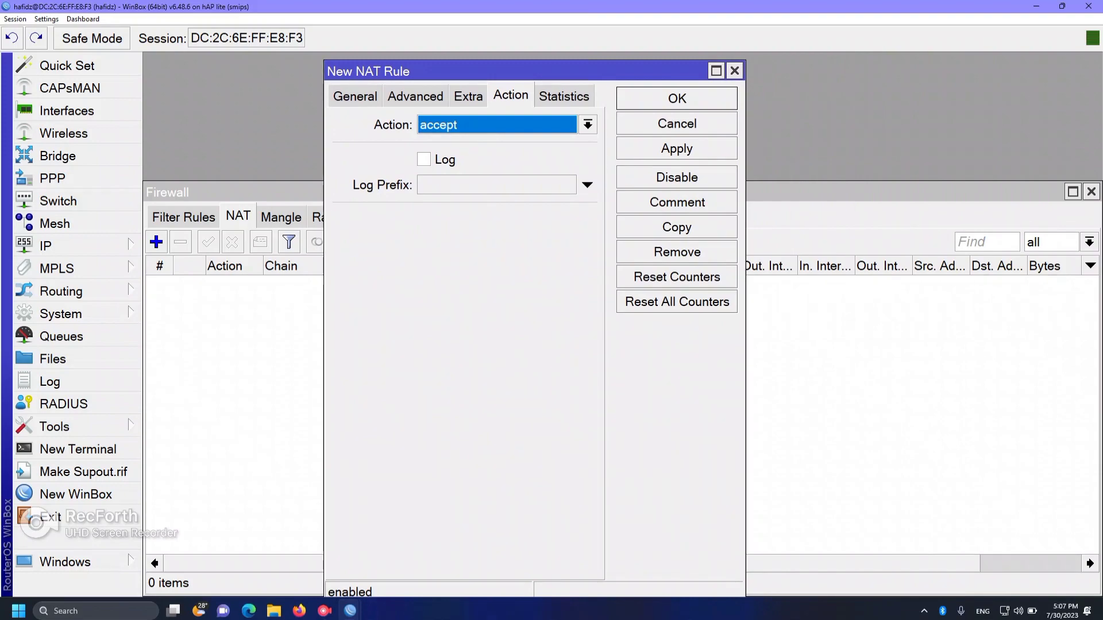
left_click(355, 97)
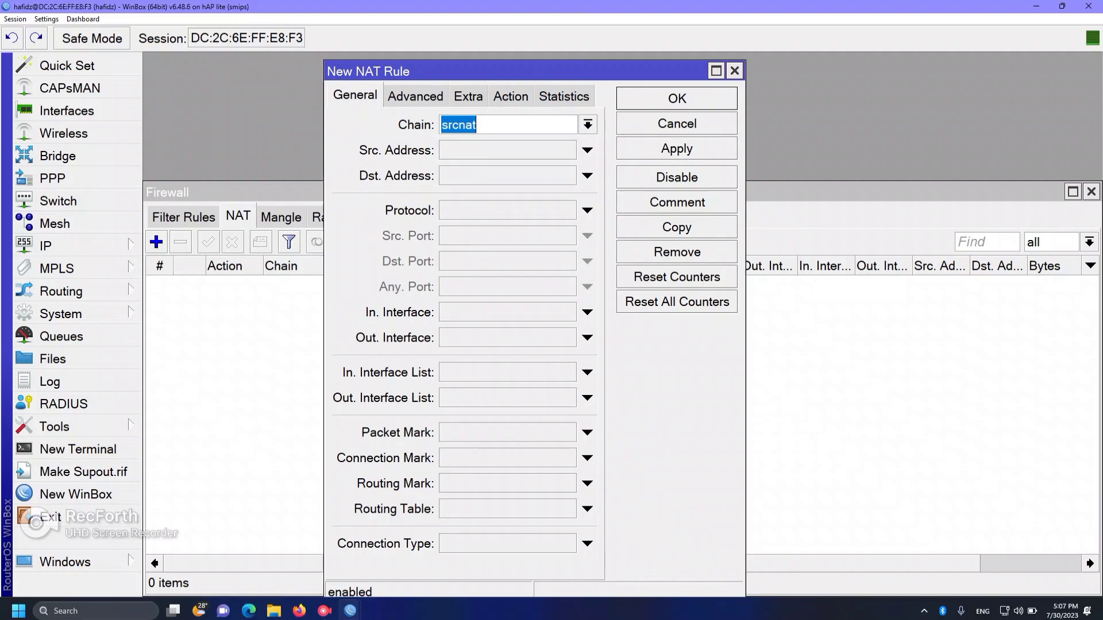
left_click(586, 338)
left_click(567, 329)
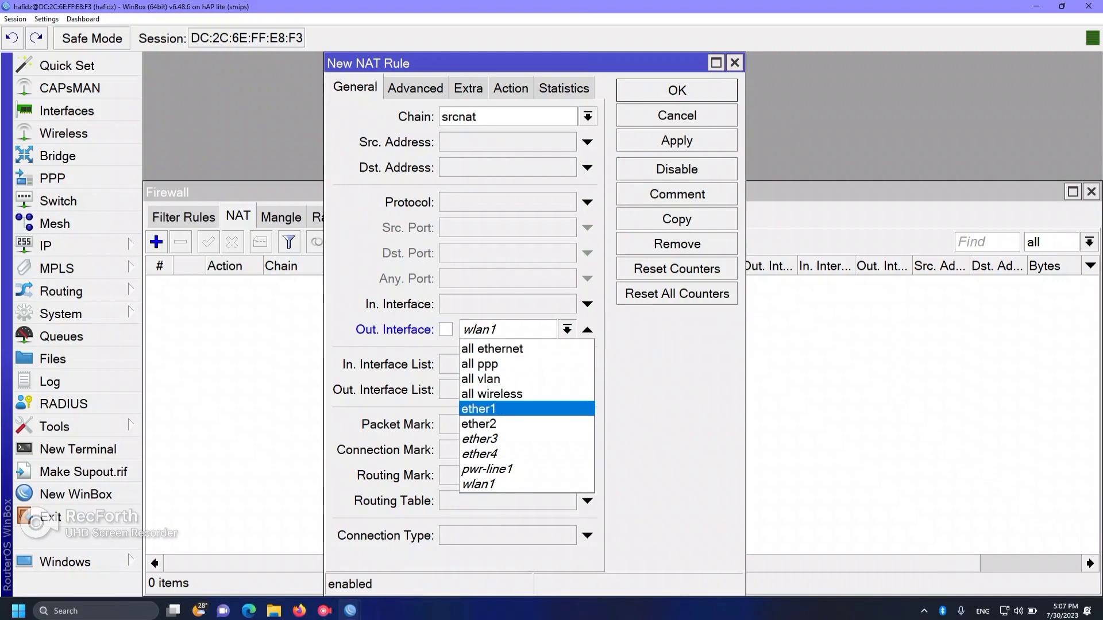
left_click(479, 409)
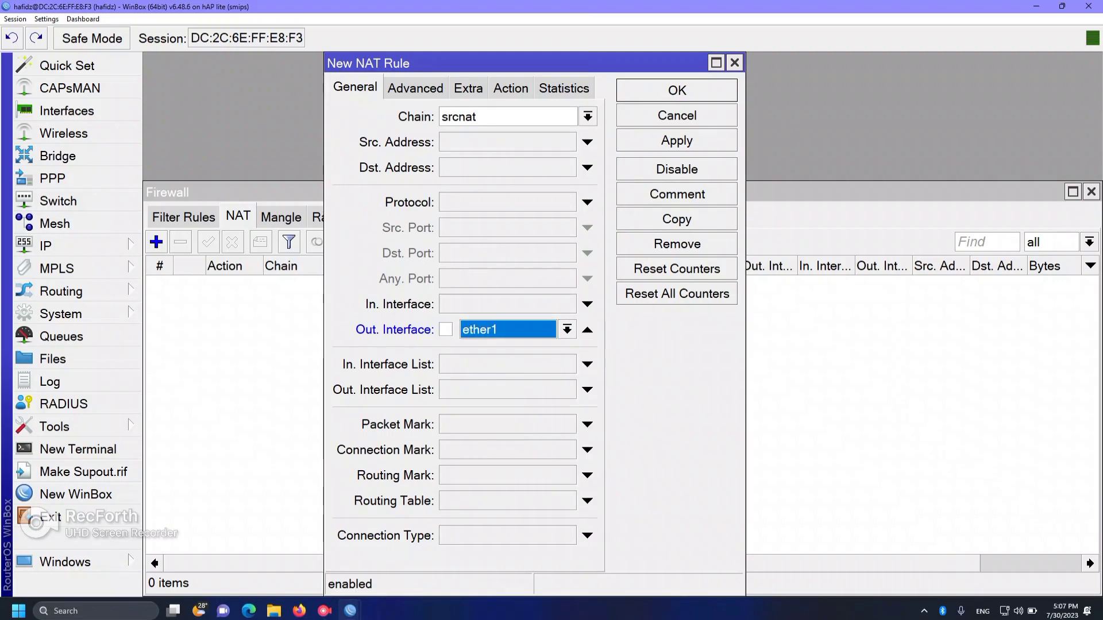
Set the NAT rule's action to masquerade, save the rule, and close the Firewall window
left_click(511, 88)
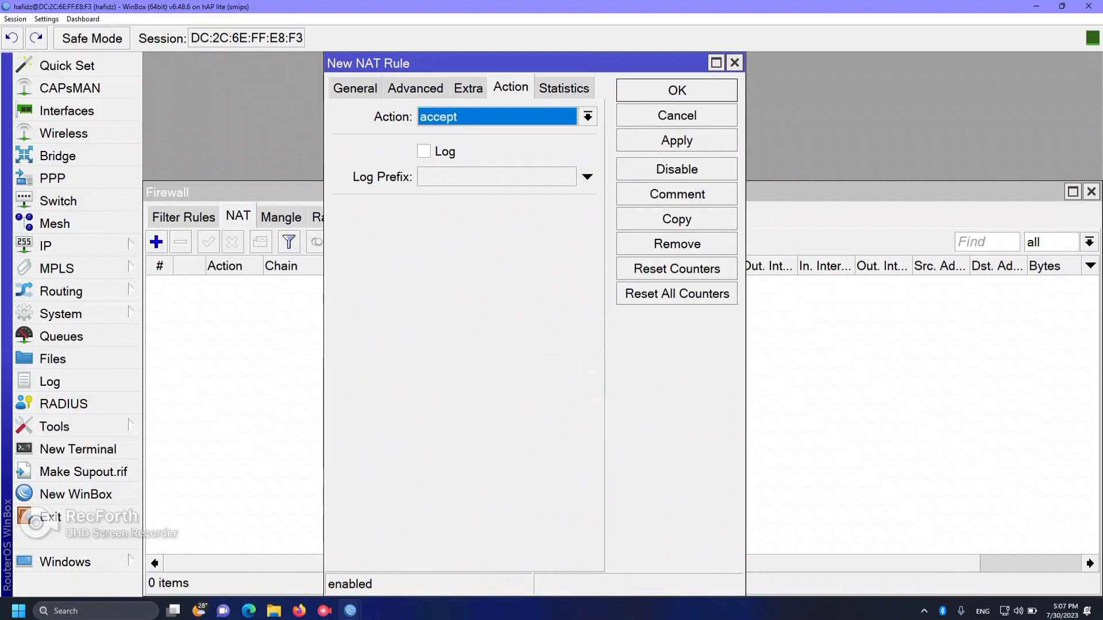
left_click(587, 117)
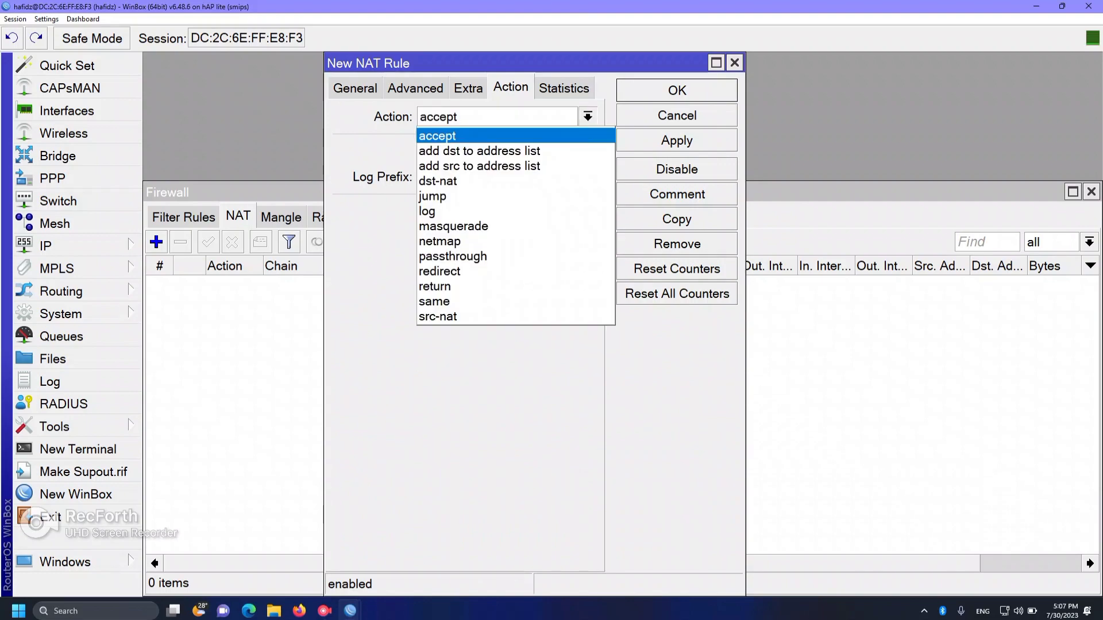
left_click(478, 225)
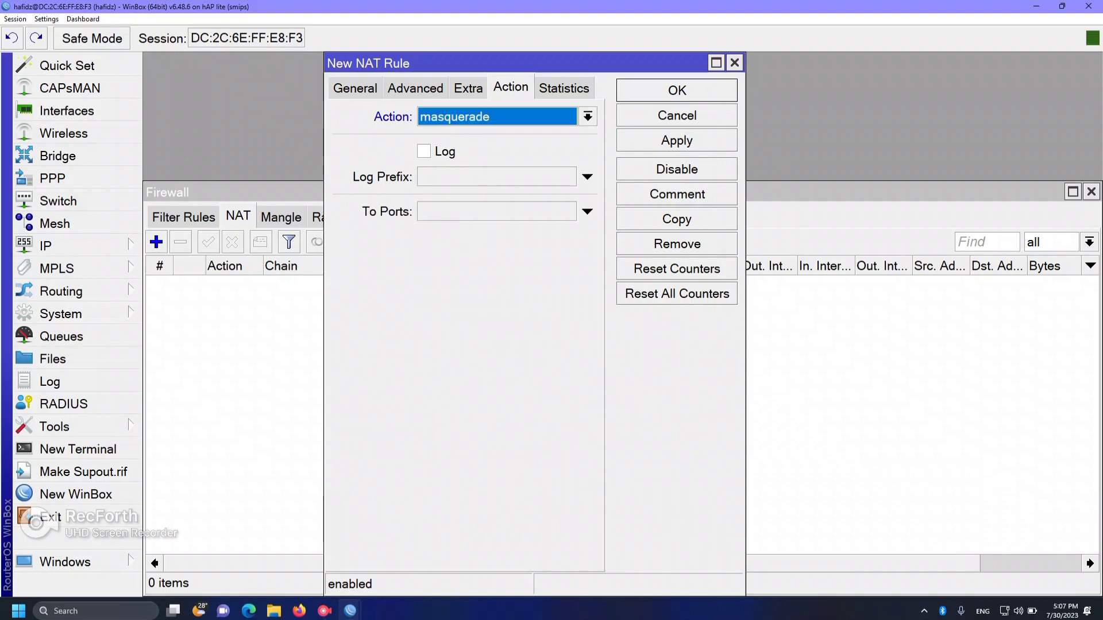
left_click(677, 141)
left_click(676, 91)
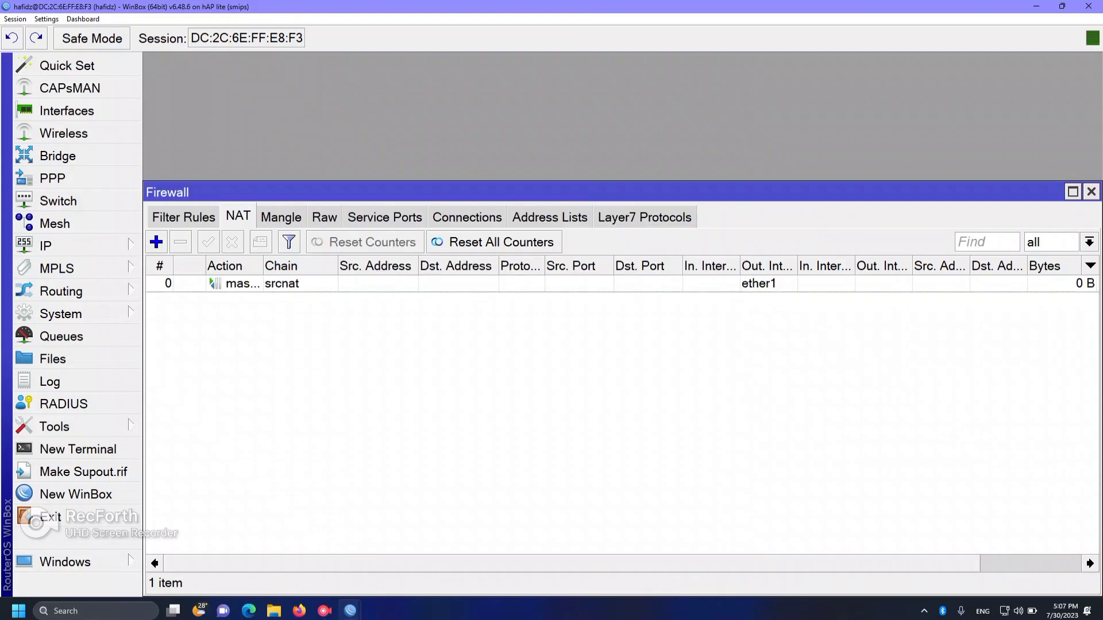
left_click(1091, 192)
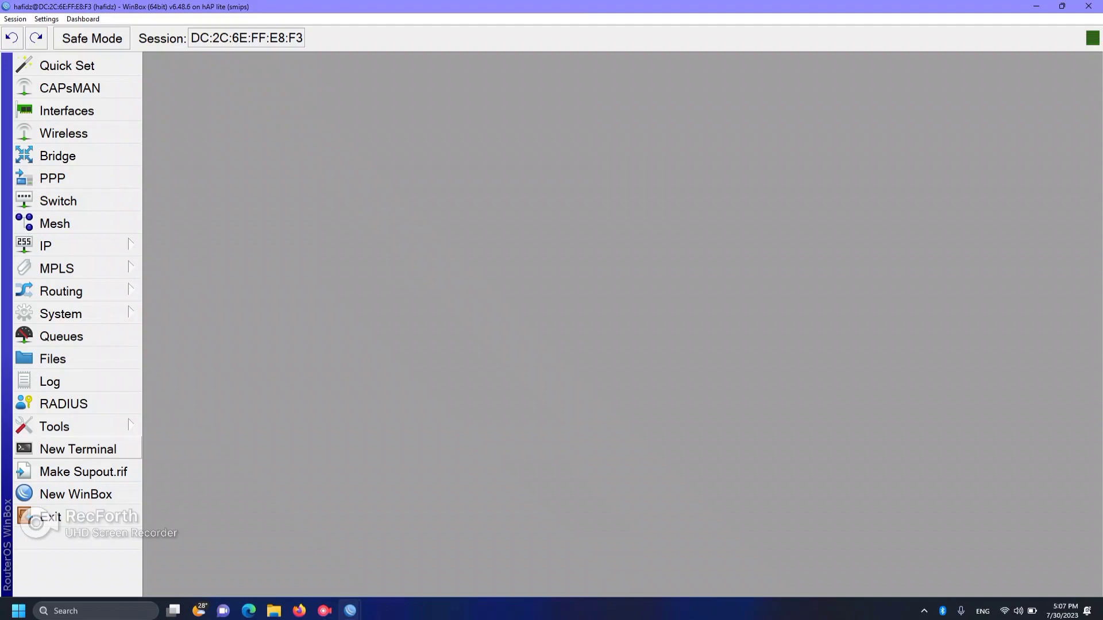
Test internet connectivity by pinging 8.8.8.8 in a new terminal, stop the ping, and close the terminal
left_click(77, 449)
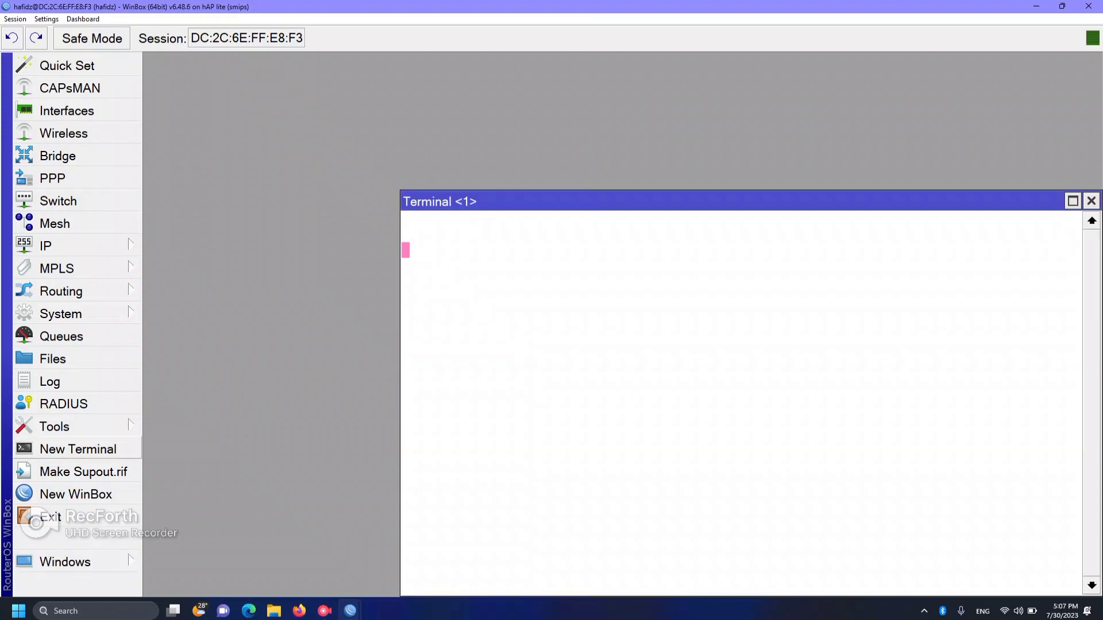
left_click_drag(632, 201, 414, 63)
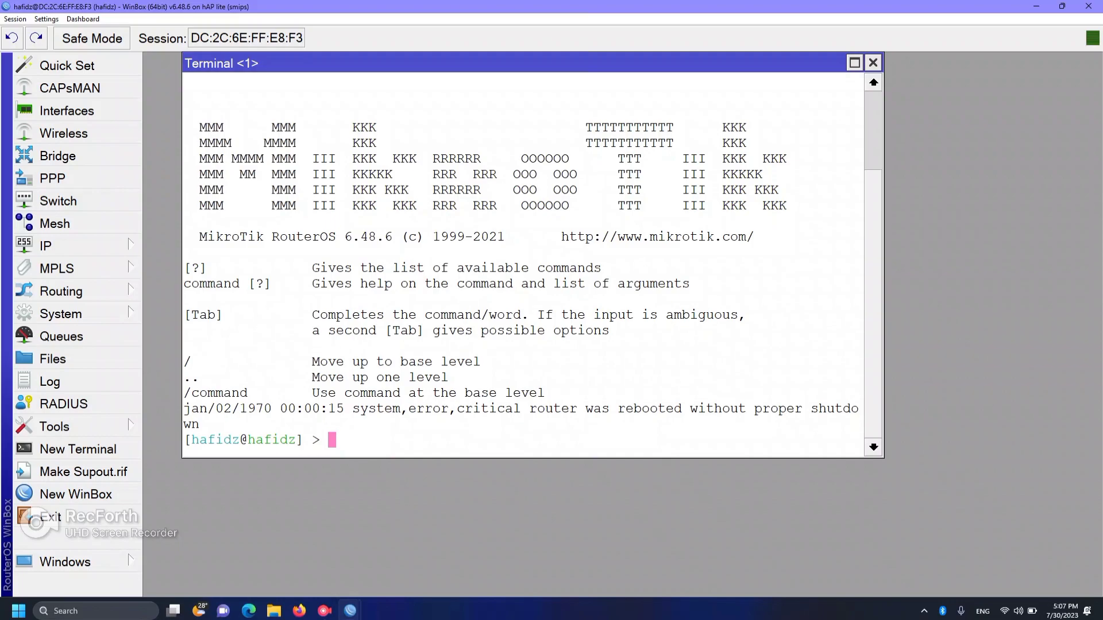
type("ing 8.8.8.8")
key("Return")
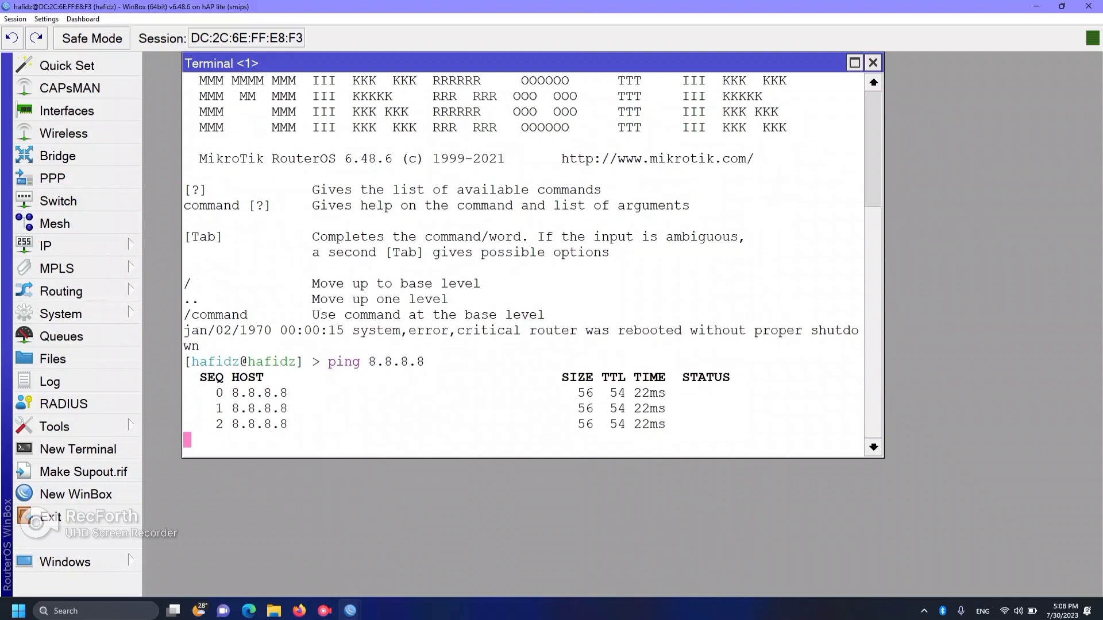
key("ctrl+c")
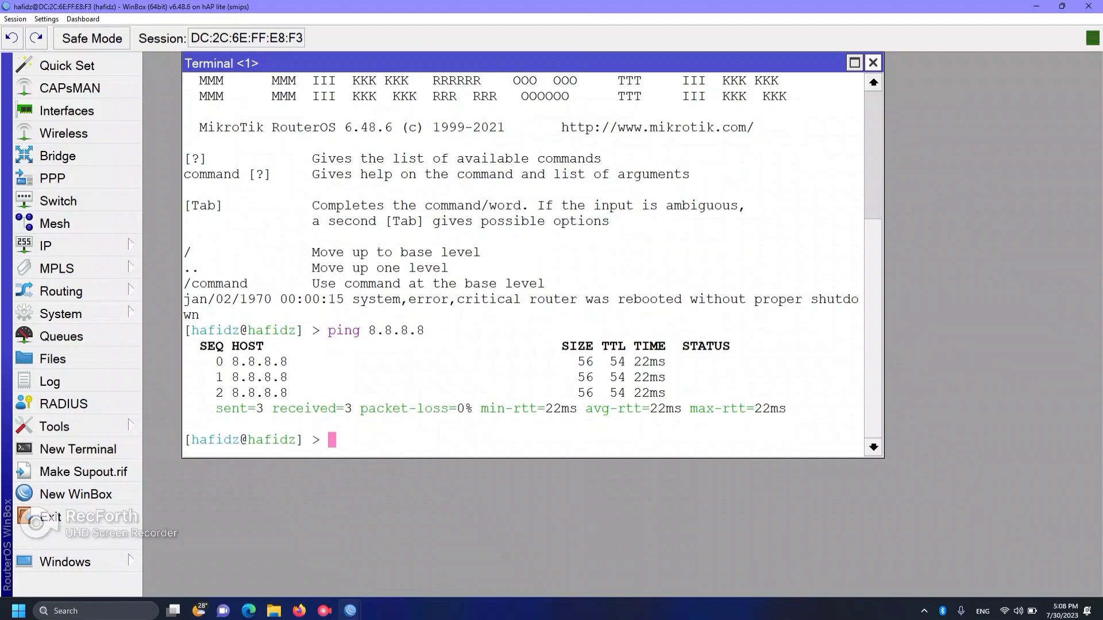
left_click(873, 62)
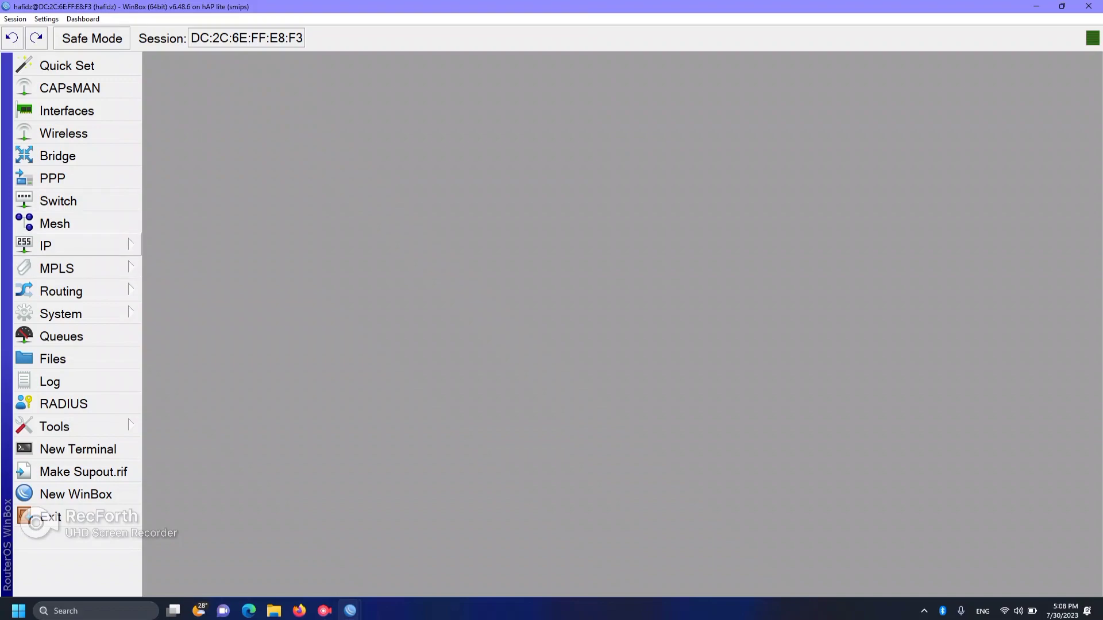
Add the IP address 192.168.30.1/24 on interface ether2 and save it
left_click(75, 246)
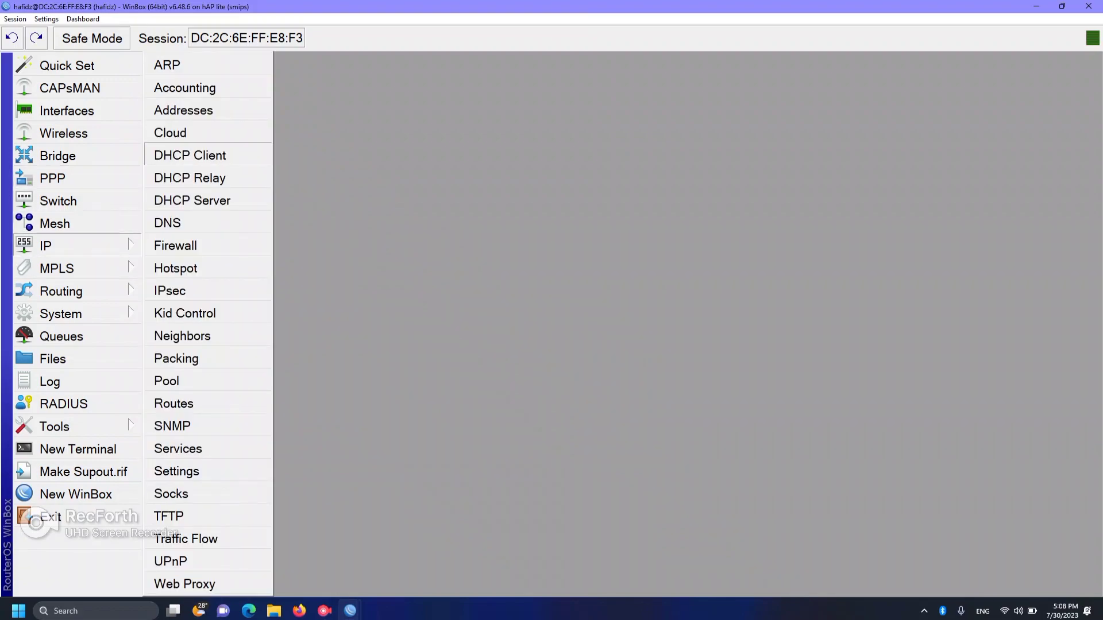
left_click(183, 110)
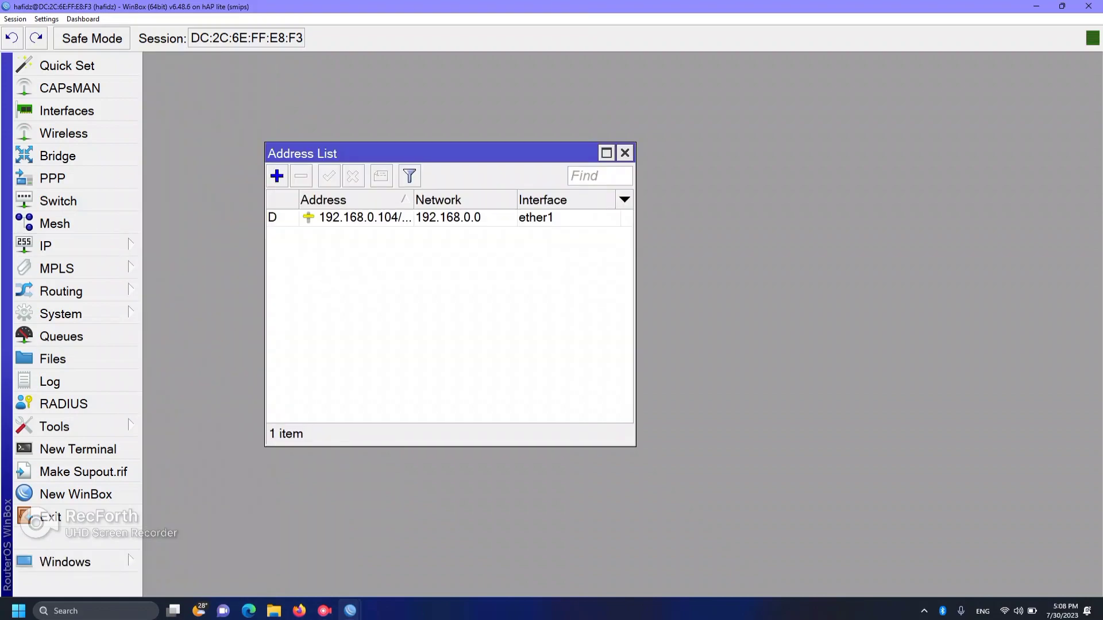
left_click(277, 175)
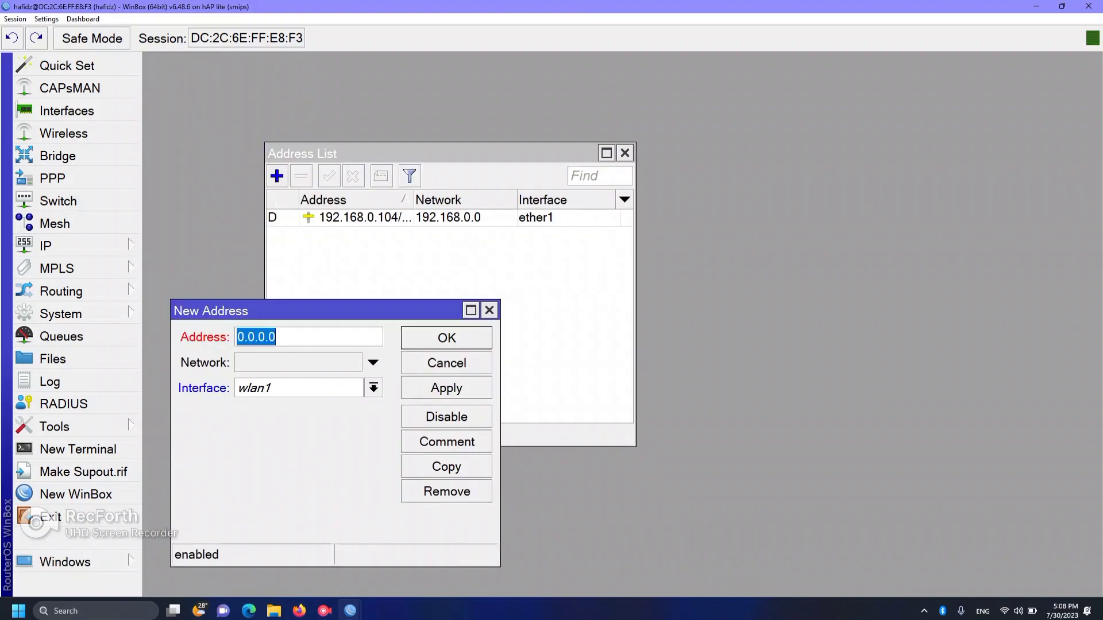
left_click_drag(322, 311, 432, 259)
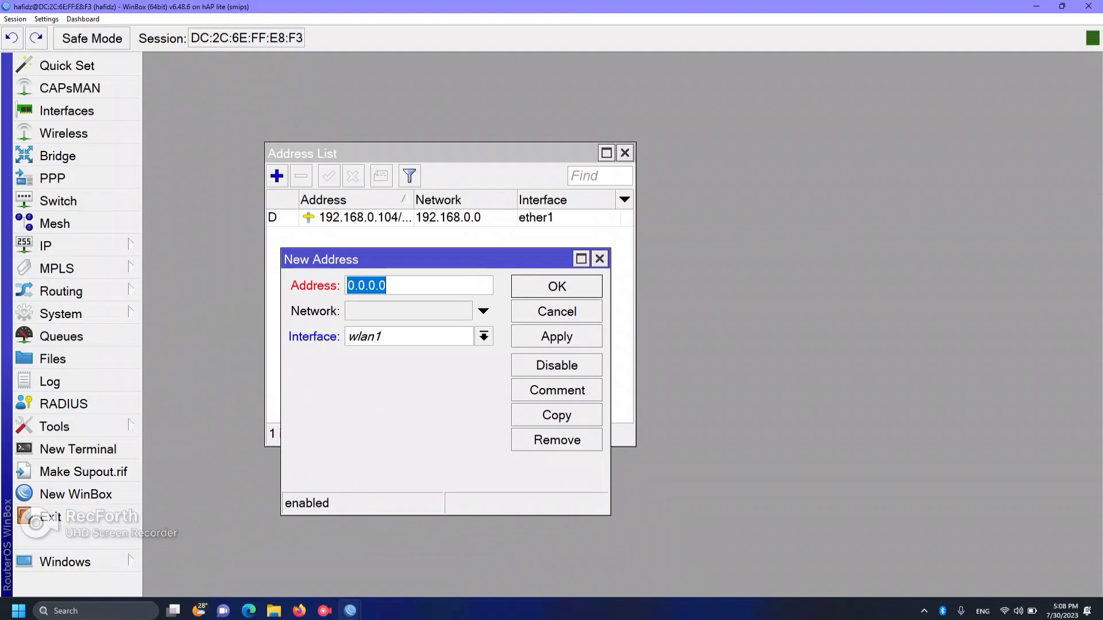
type("192.168")
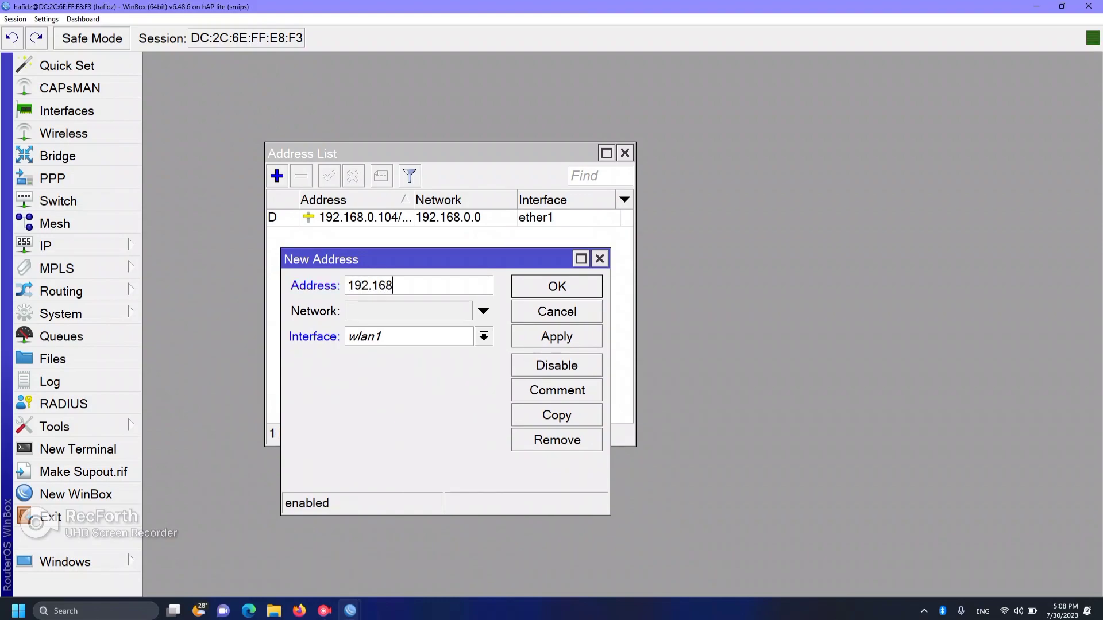
type(".30.1/24")
left_click(483, 337)
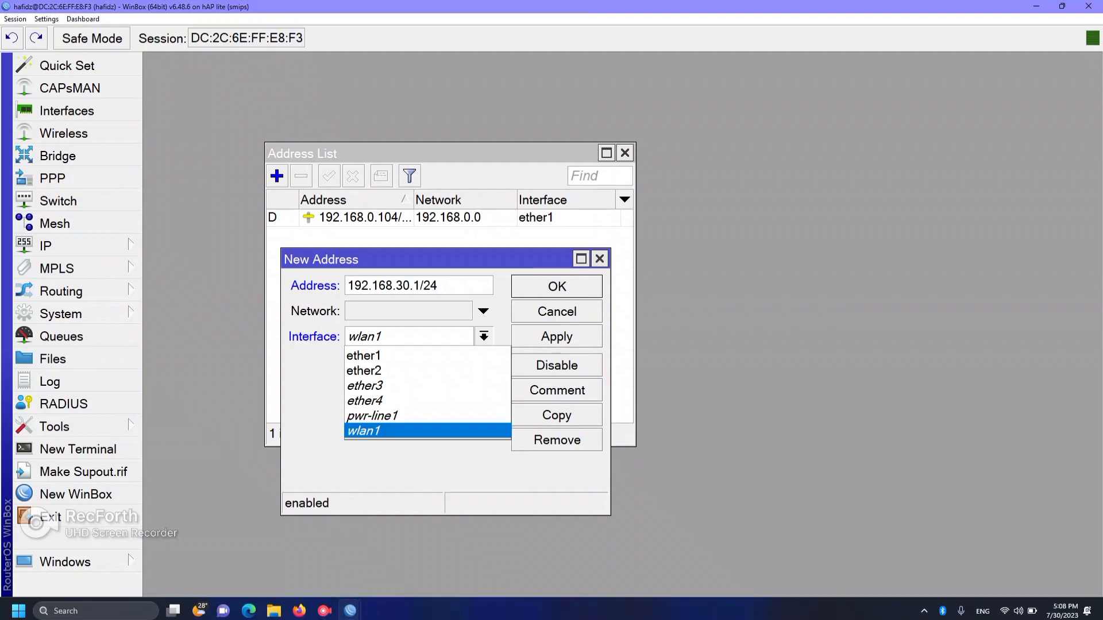
left_click(427, 371)
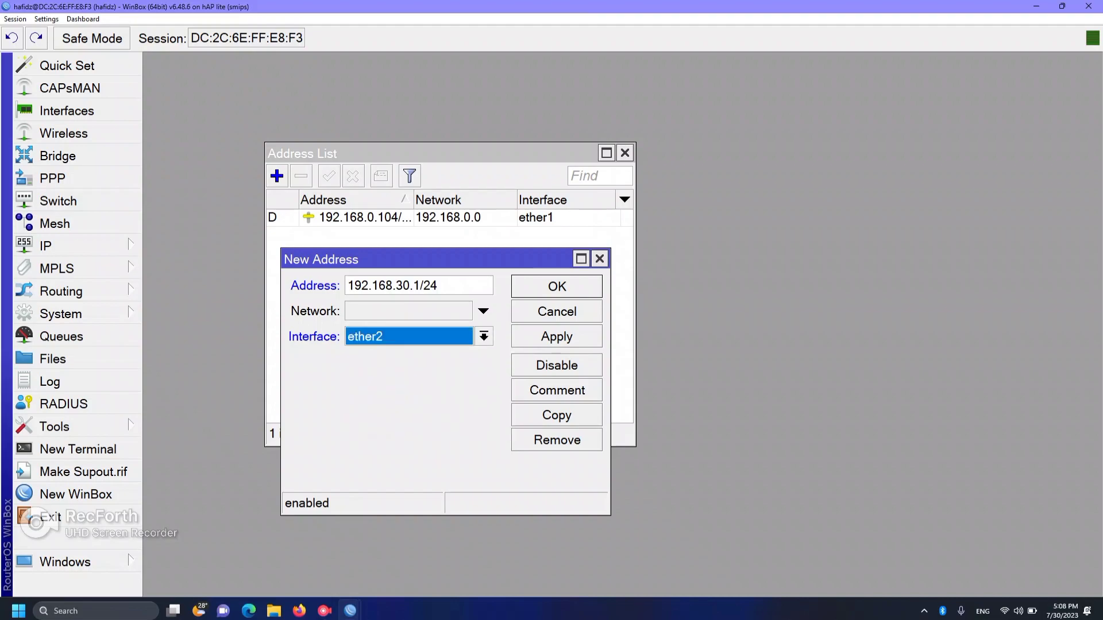
left_click(557, 337)
left_click(557, 286)
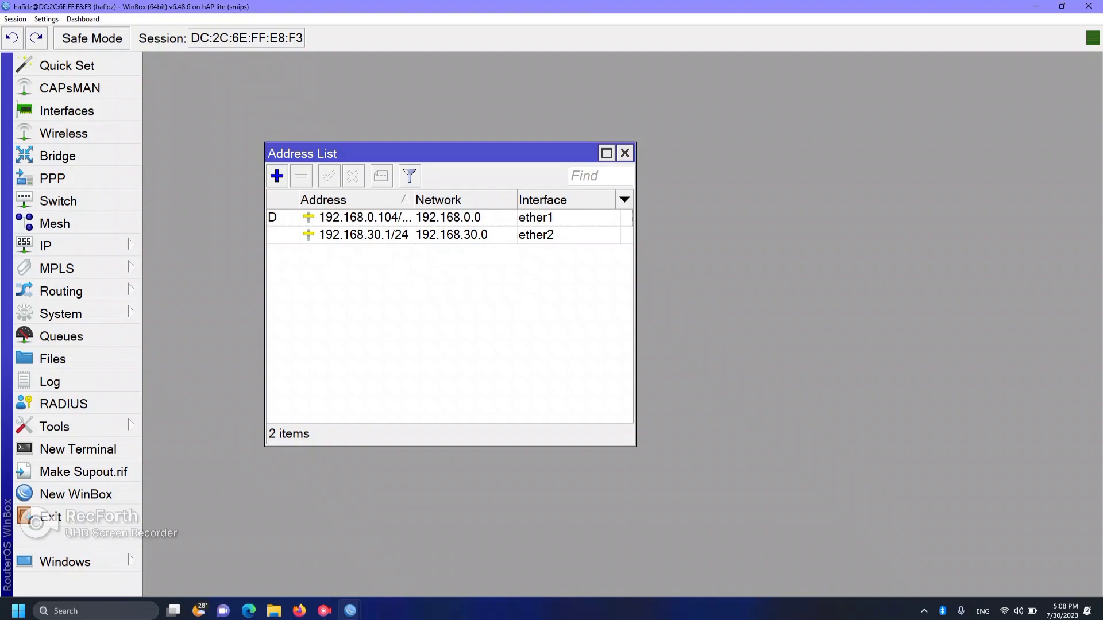
Examine the ether1 and ether2 entries in the address list, comparing their addresses and networks
left_click(368, 234)
left_click(368, 218)
left_click(379, 310)
left_click(368, 235)
left_click(367, 218)
left_click(379, 310)
left_click(367, 217)
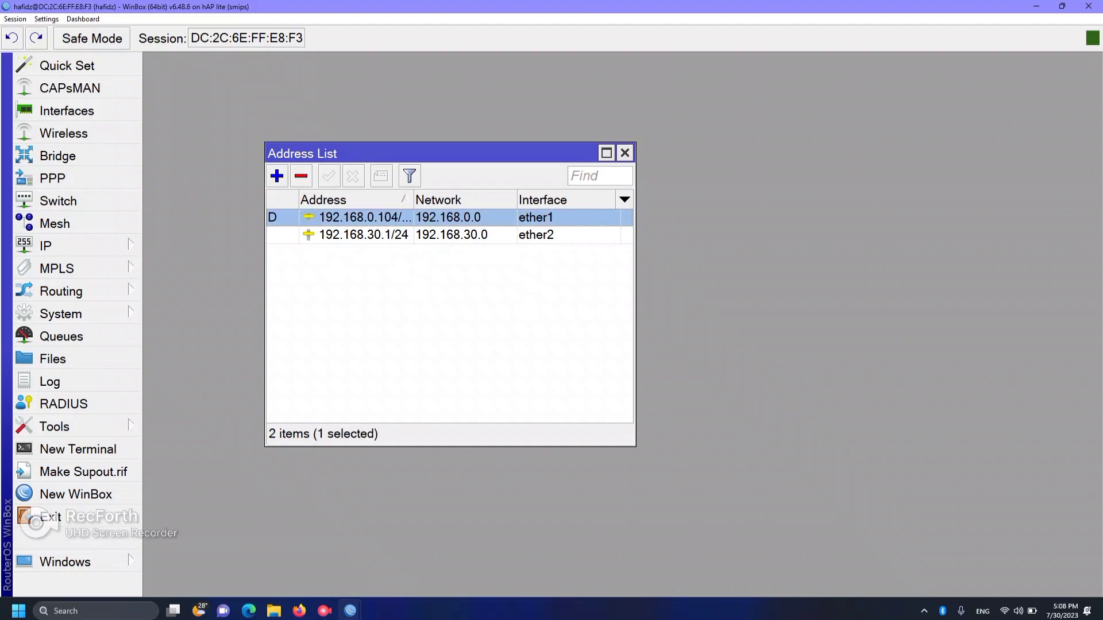
left_click(379, 310)
left_click(368, 235)
left_click(380, 310)
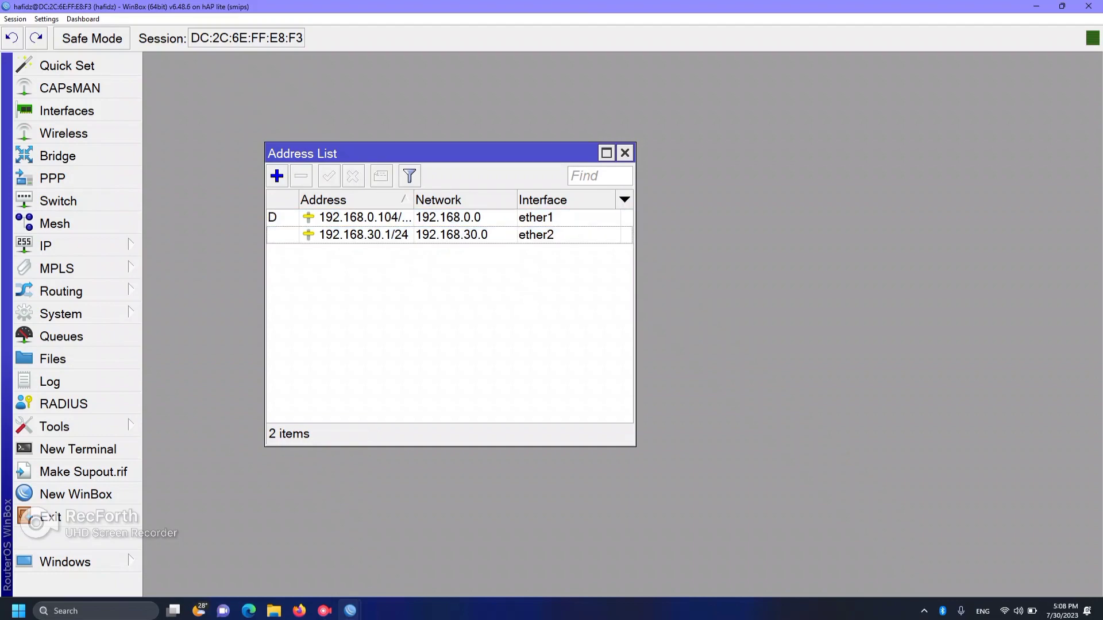
left_click(368, 217)
left_click(379, 311)
left_click(368, 217)
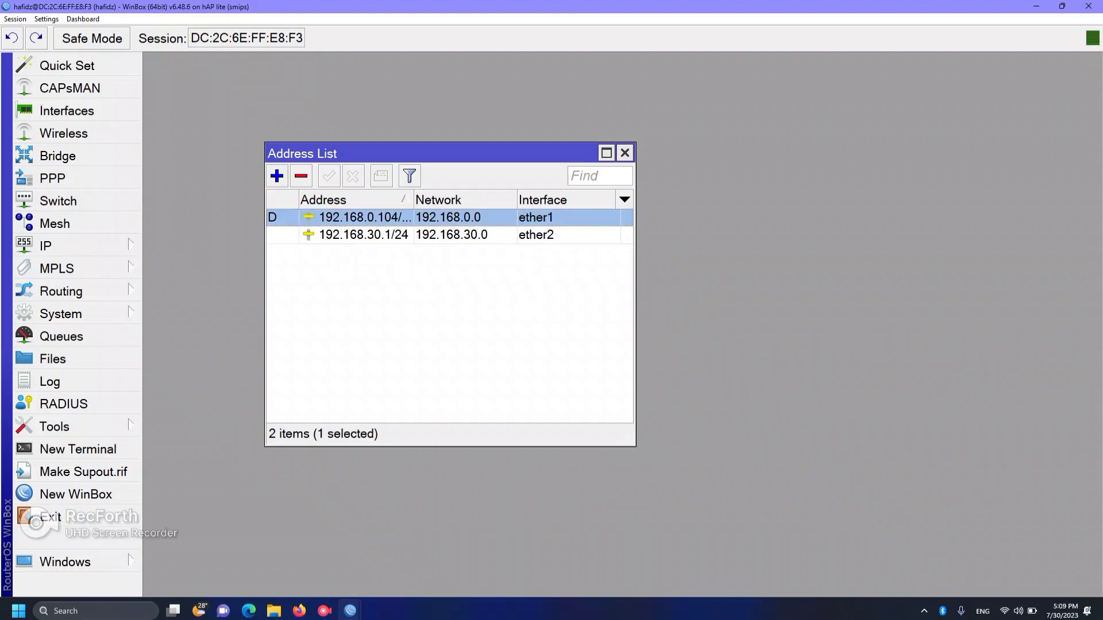
left_click(379, 310)
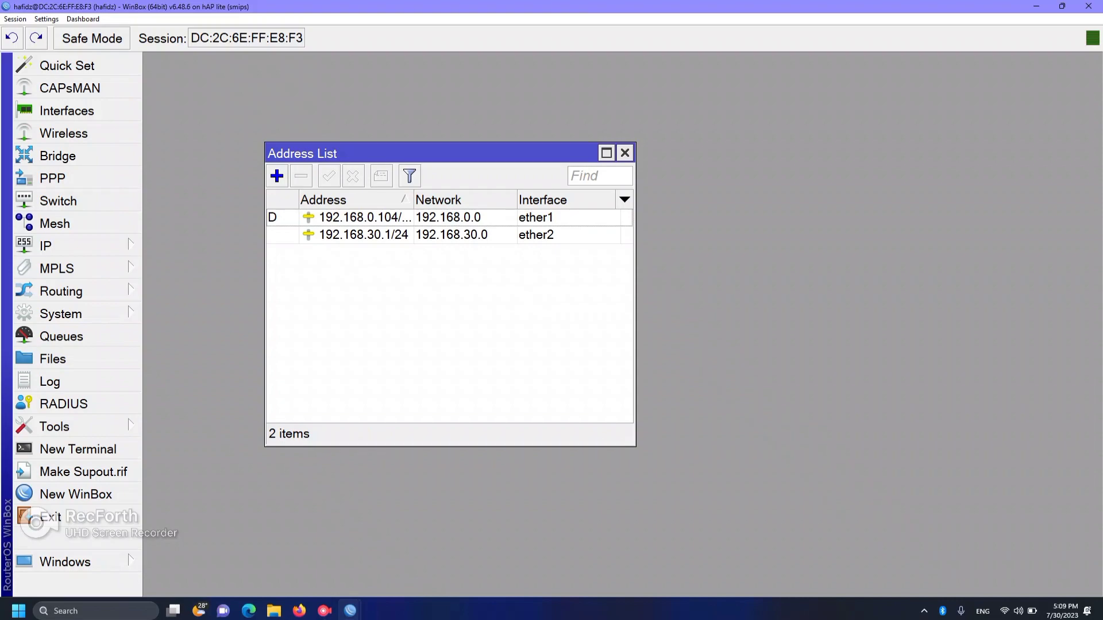
left_click(368, 218)
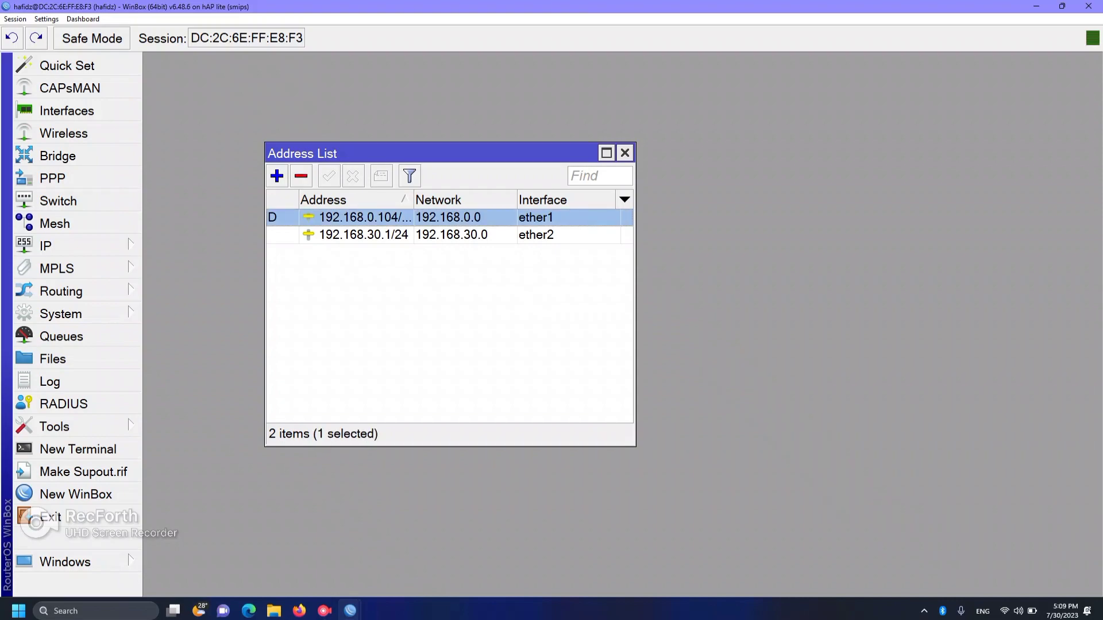
left_click(379, 310)
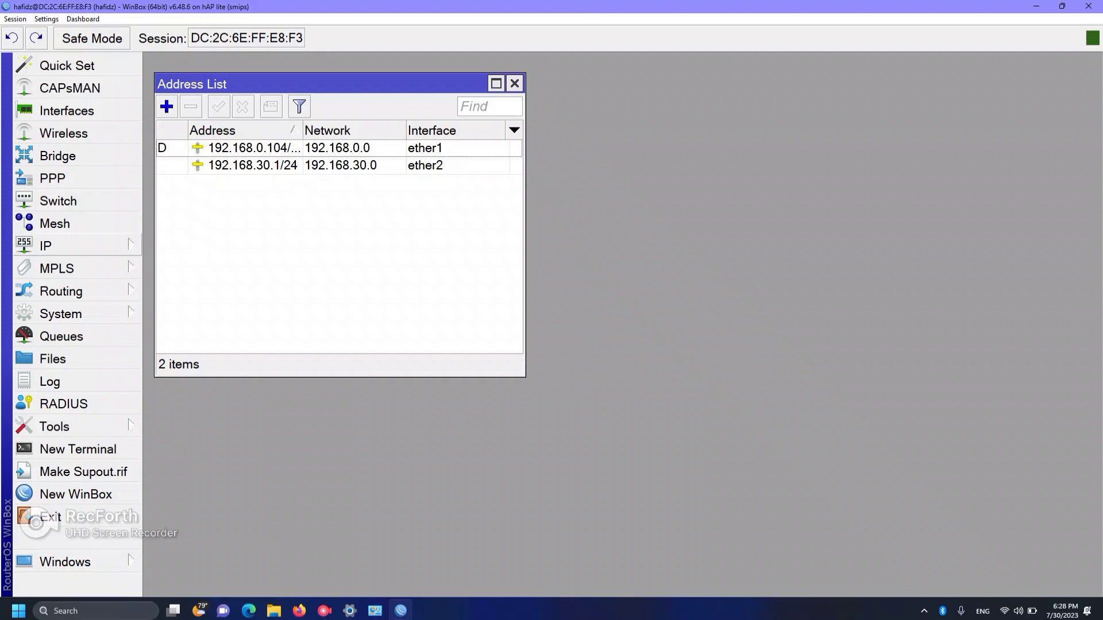
Start the DHCP Setup wizard for a new DHCP server and choose ether2 as its interface
left_click(46, 246)
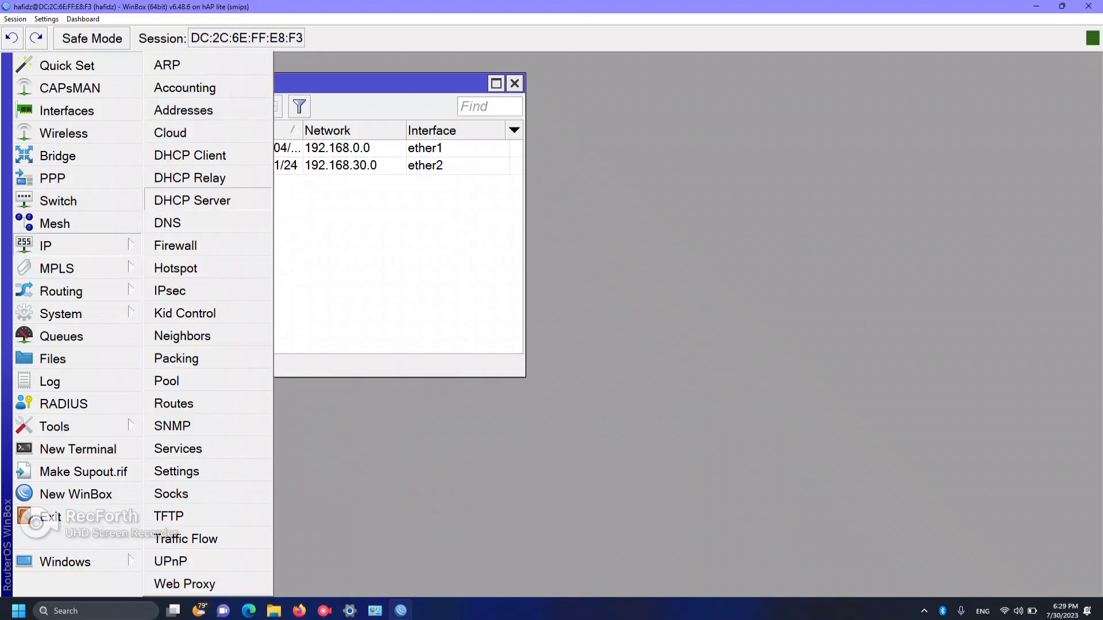
left_click(192, 200)
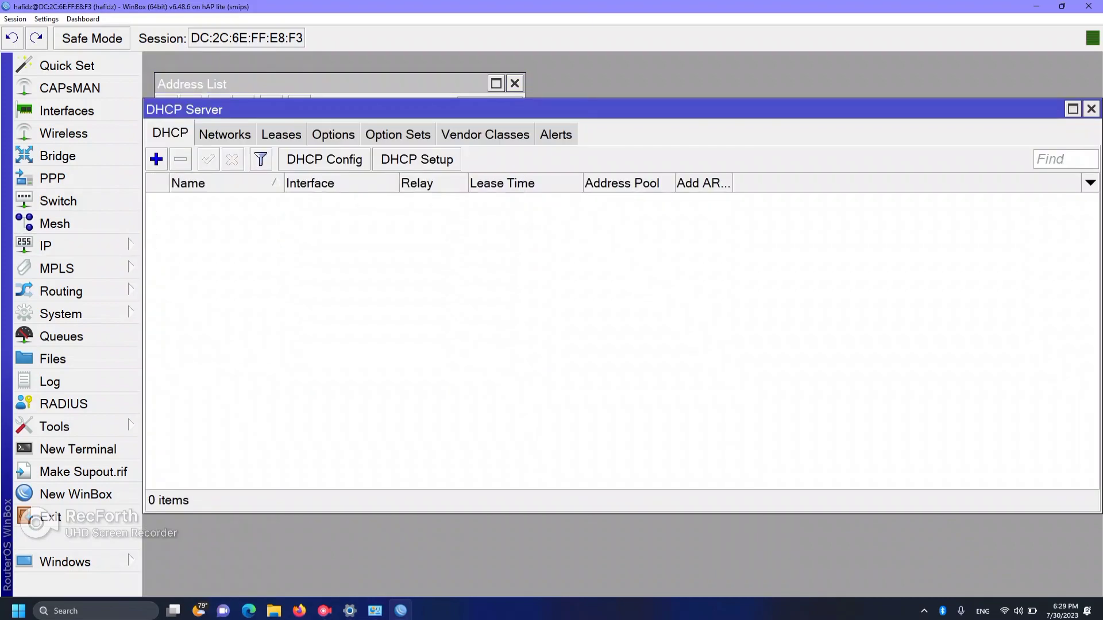
left_click(416, 159)
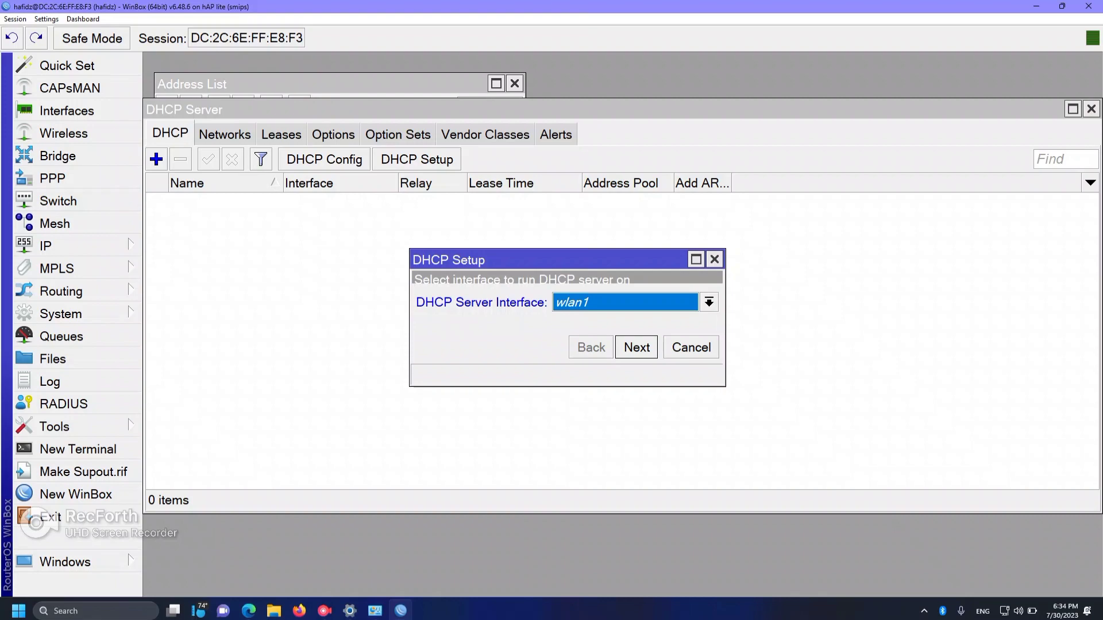
left_click(709, 302)
left_click(632, 337)
key("Return")
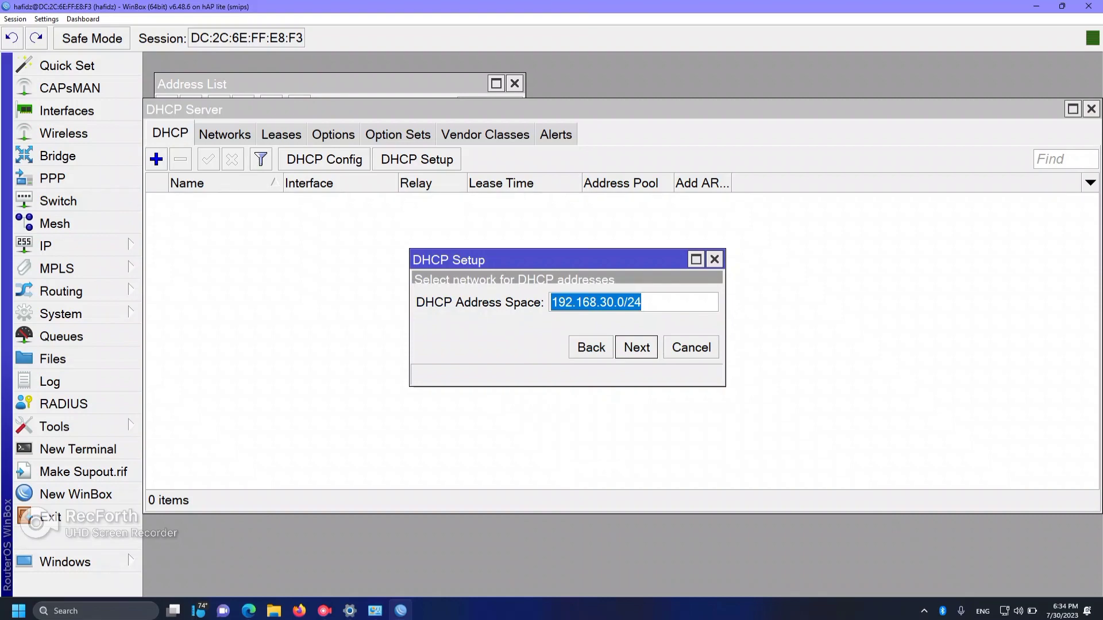
Check the DHCP network against the ether2 address entry, then accept address space 192.168.30.0/24 and gateway 192.168.30.1
left_click(333, 84)
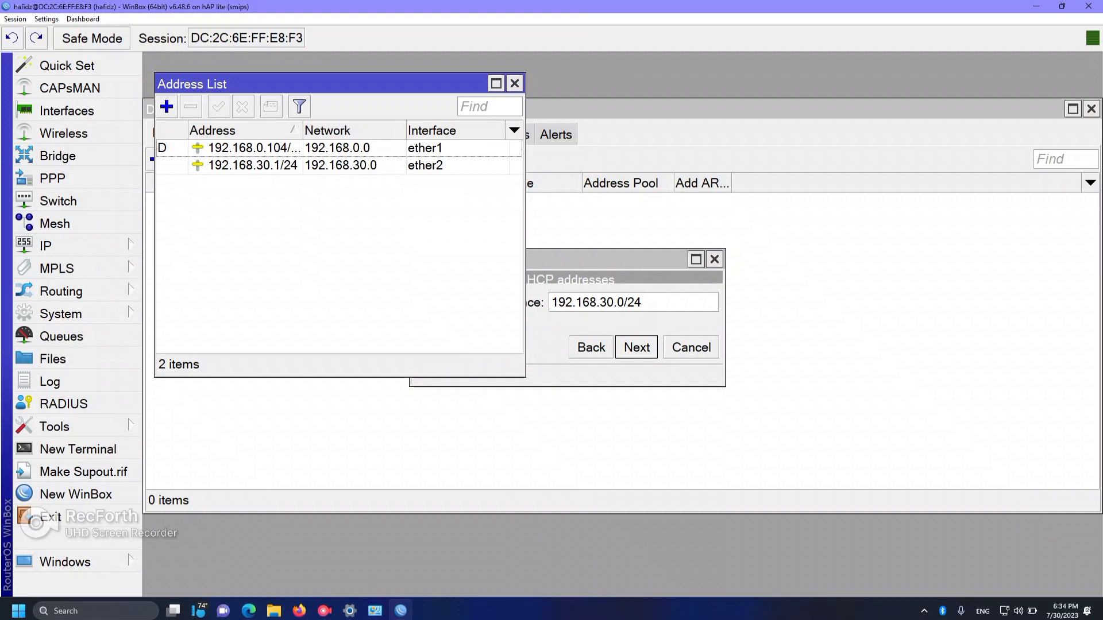
left_click(253, 165)
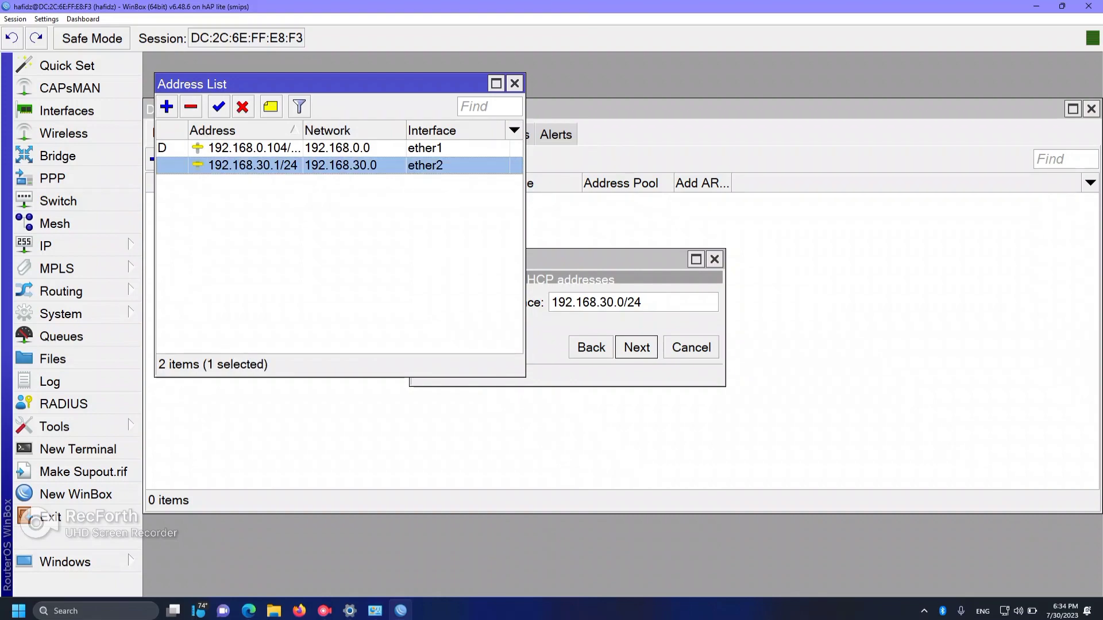
left_click(604, 260)
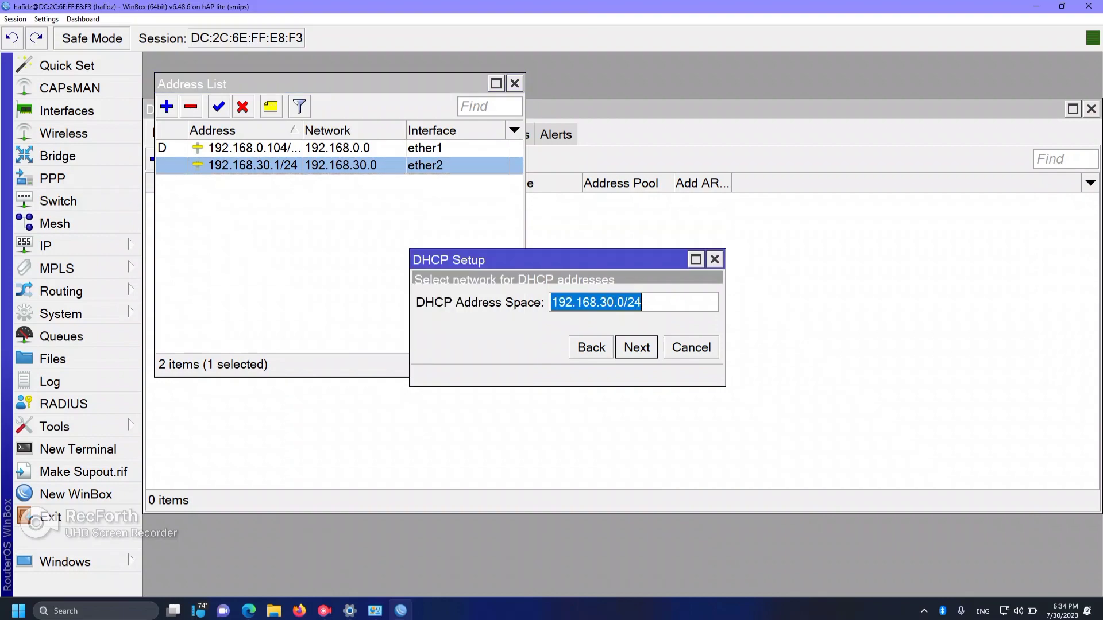
key("Return")
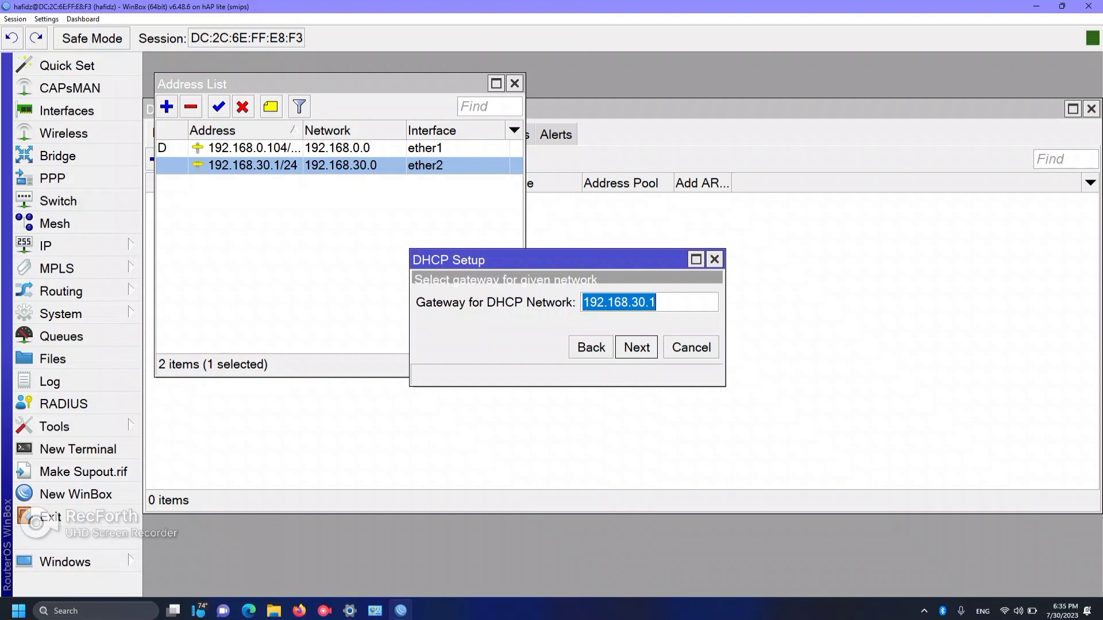
key("Return")
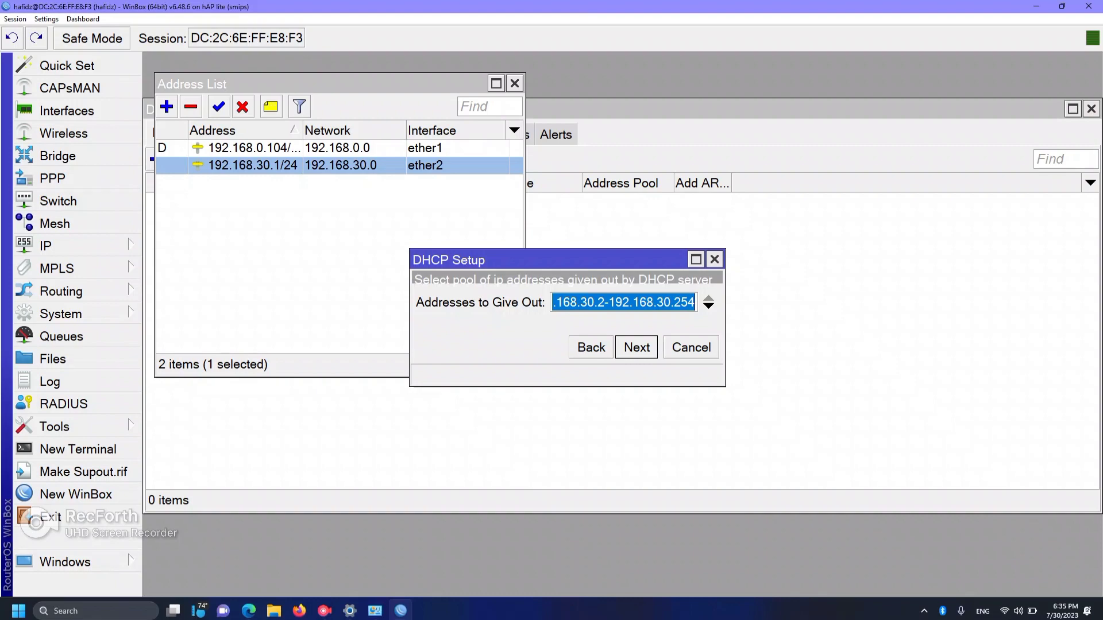
Accept the address pool 192.168.30.2-192.168.30.254 and add 8.8.8.8 as a second DNS server after 192.168.0.1
left_click(608, 303)
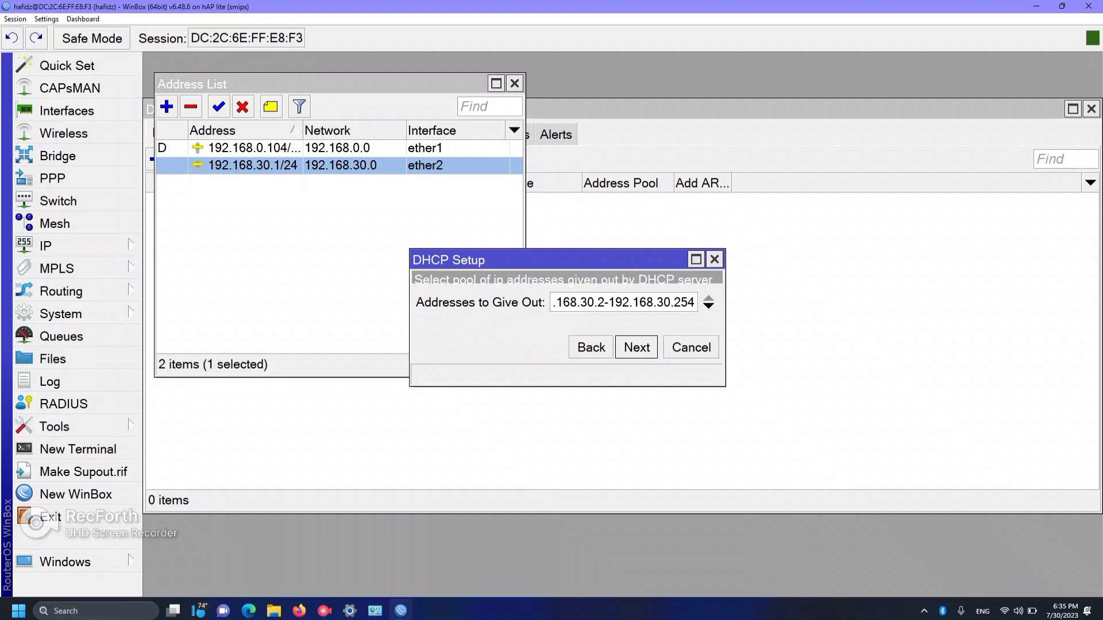
left_click_drag(597, 303, 610, 303)
left_click(657, 303)
key("Return")
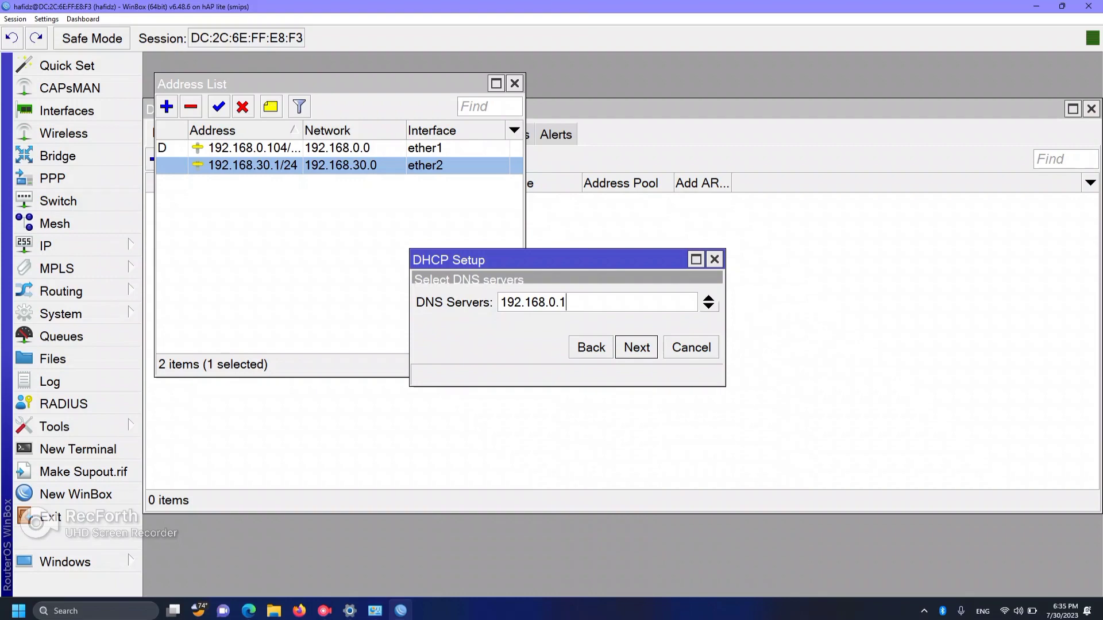
left_click(709, 307)
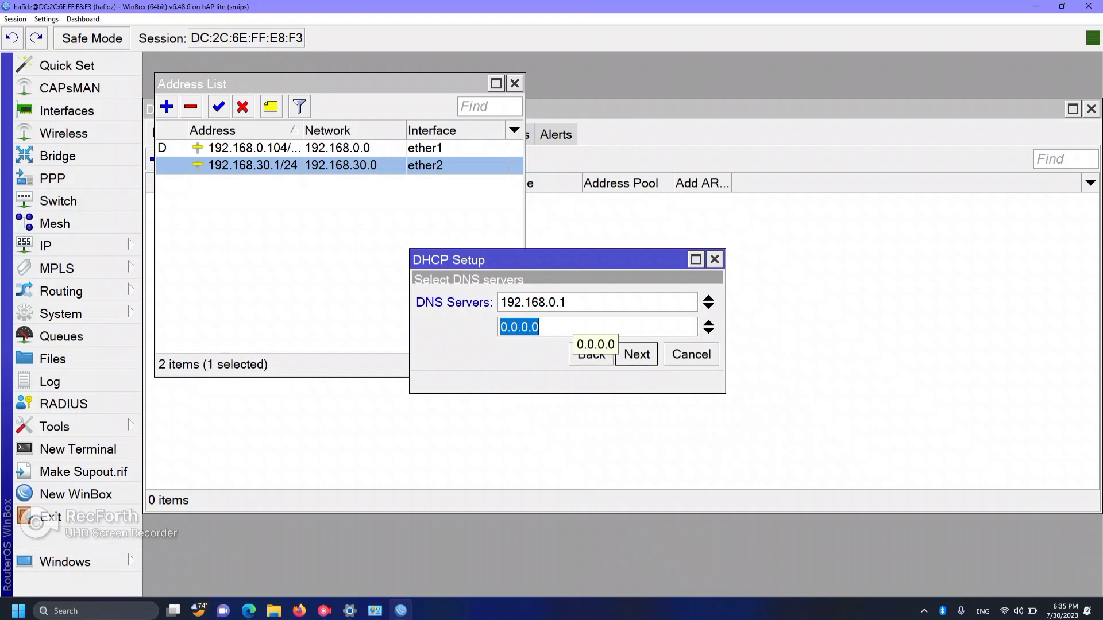
type("8.8.8.8")
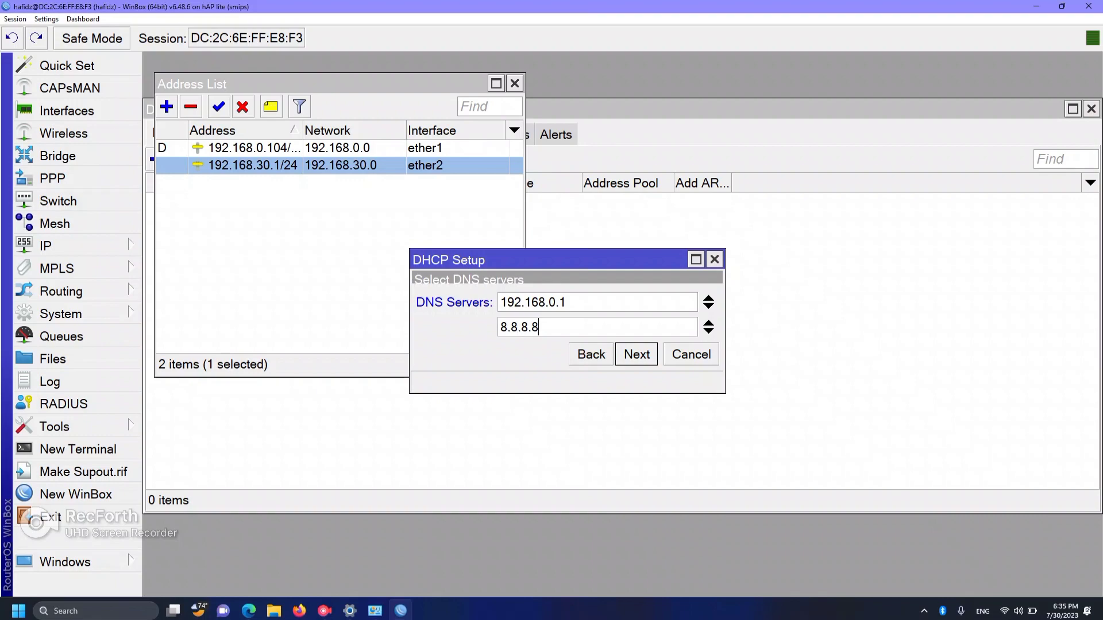
key("Return")
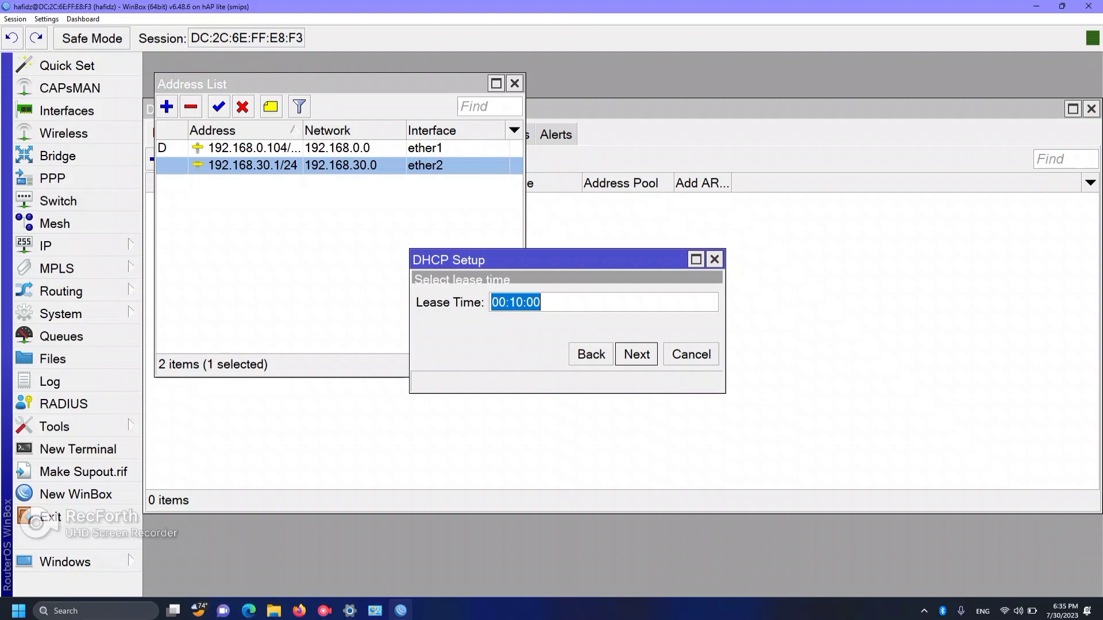
Set the DHCP lease time to 02:00:00, finish the setup, and select the new server entry
left_click(506, 302)
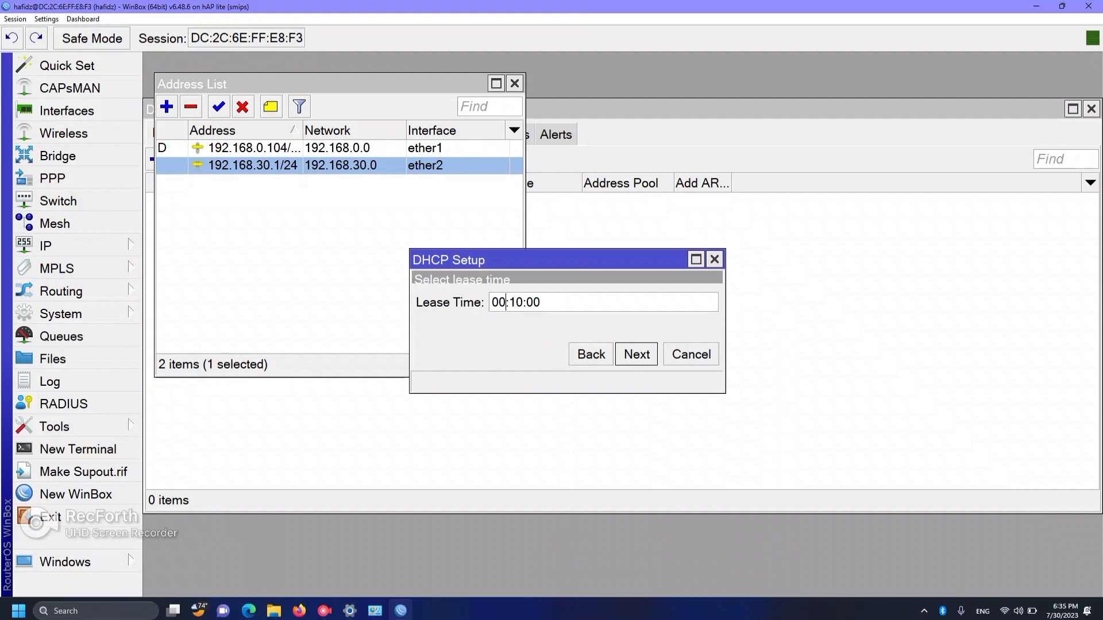
key("BackSpace")
type("2")
key("BackSpace")
key("Return")
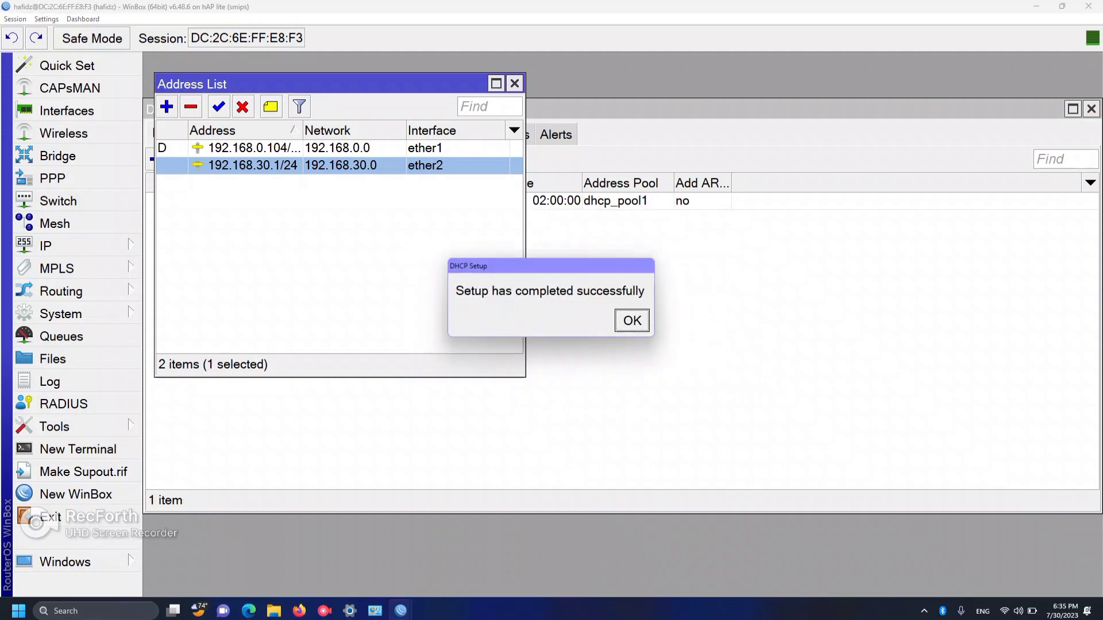
key("Return")
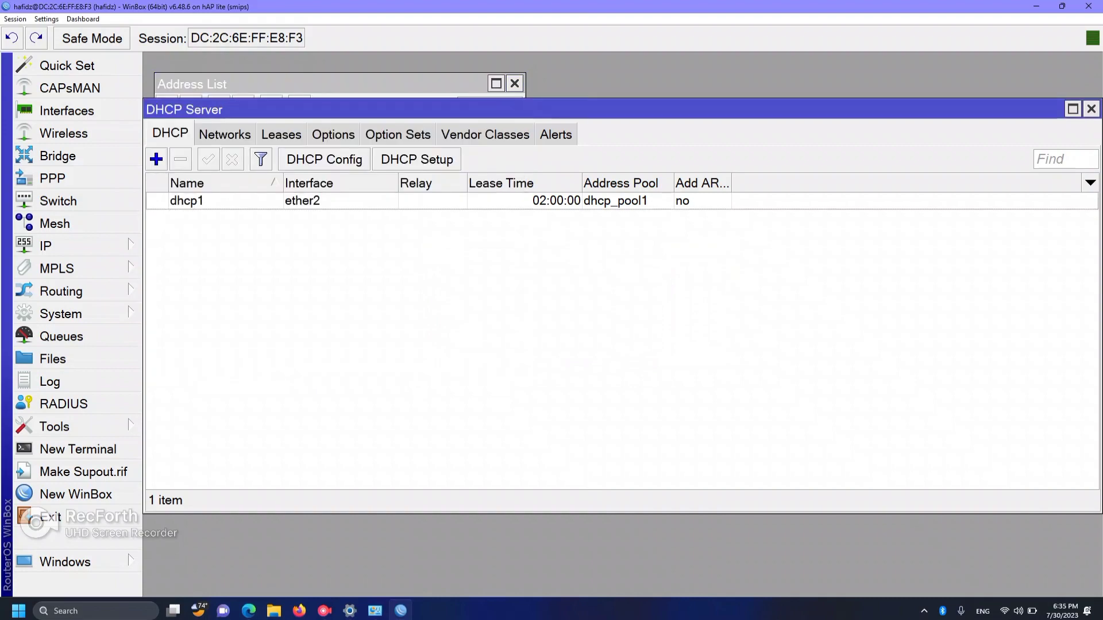
left_click(303, 201)
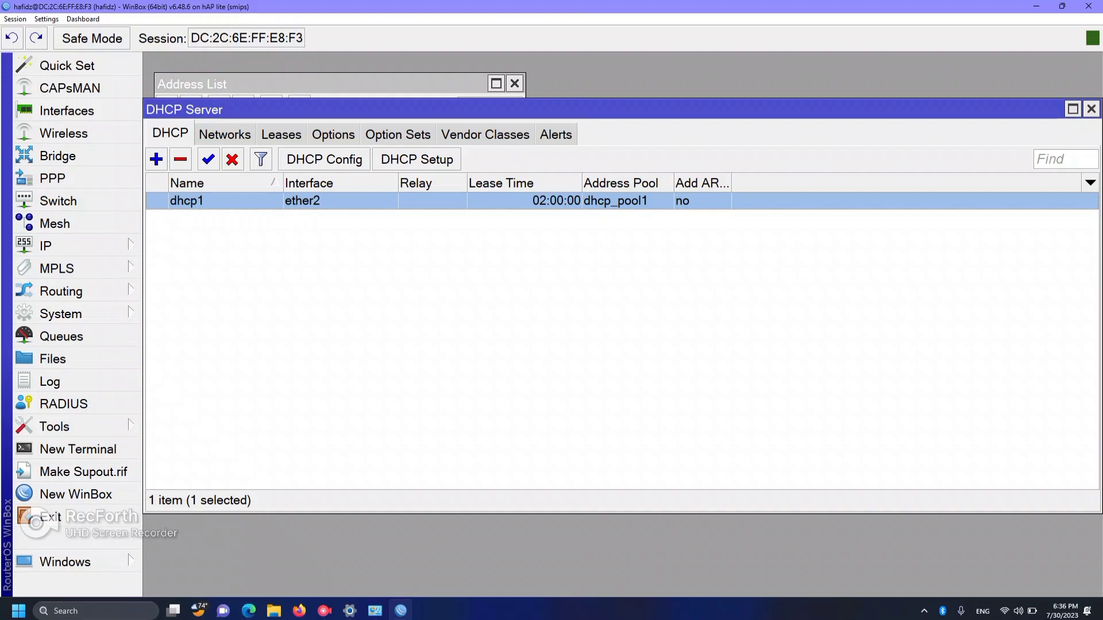
Switch to Windows Network Connections and set Ethernet 2's IPv4 properties to obtain the IP address and DNS server automatically
left_click(375, 611)
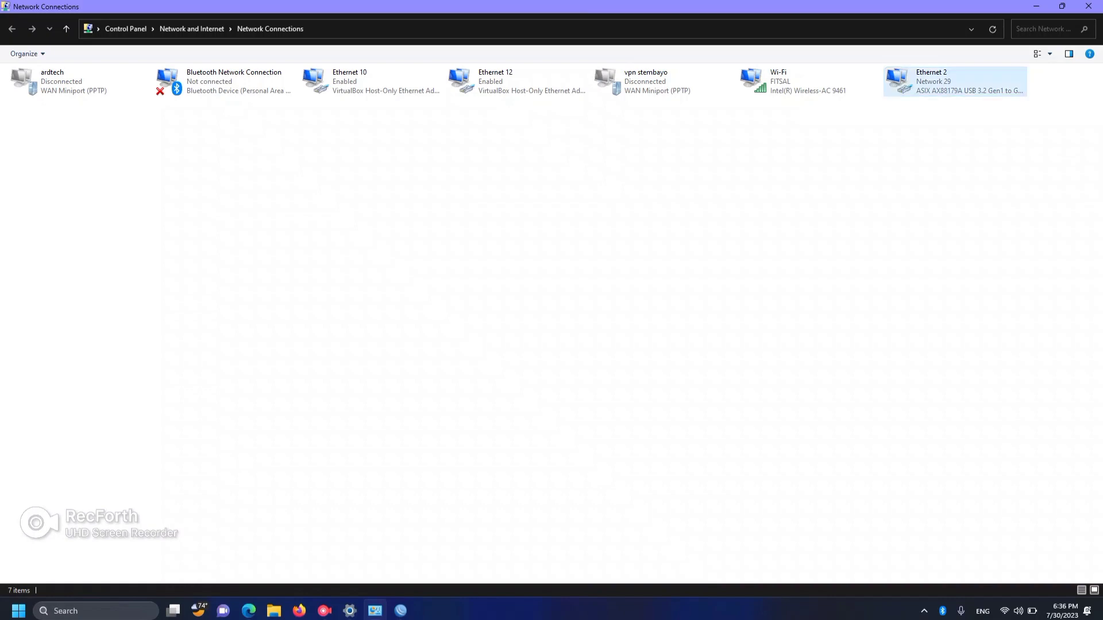
left_click(917, 86)
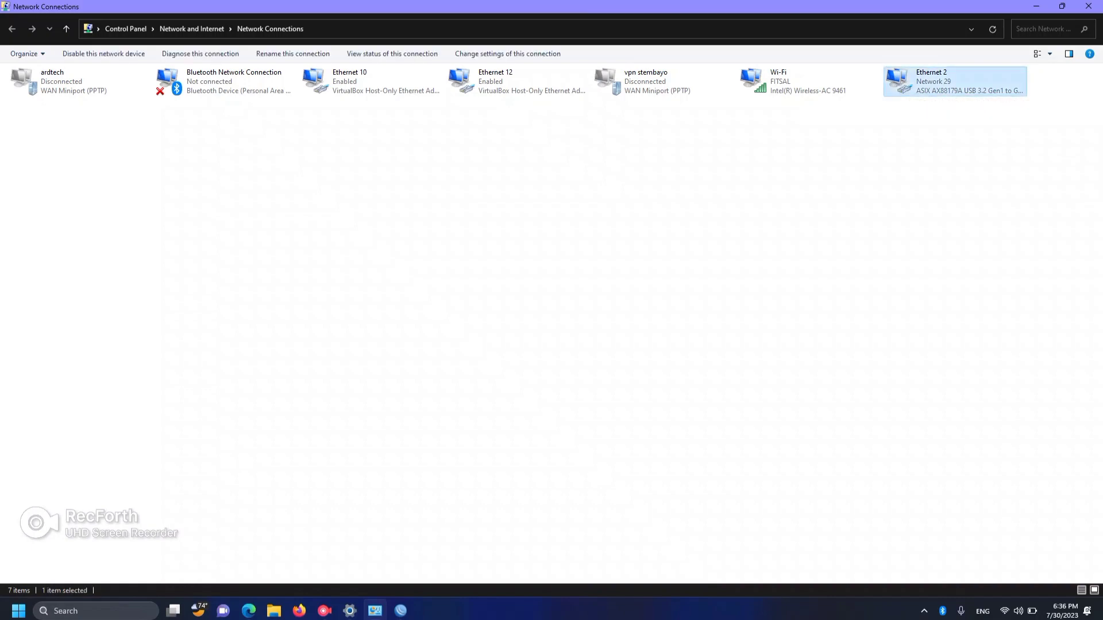
right_click(909, 88)
left_click(943, 198)
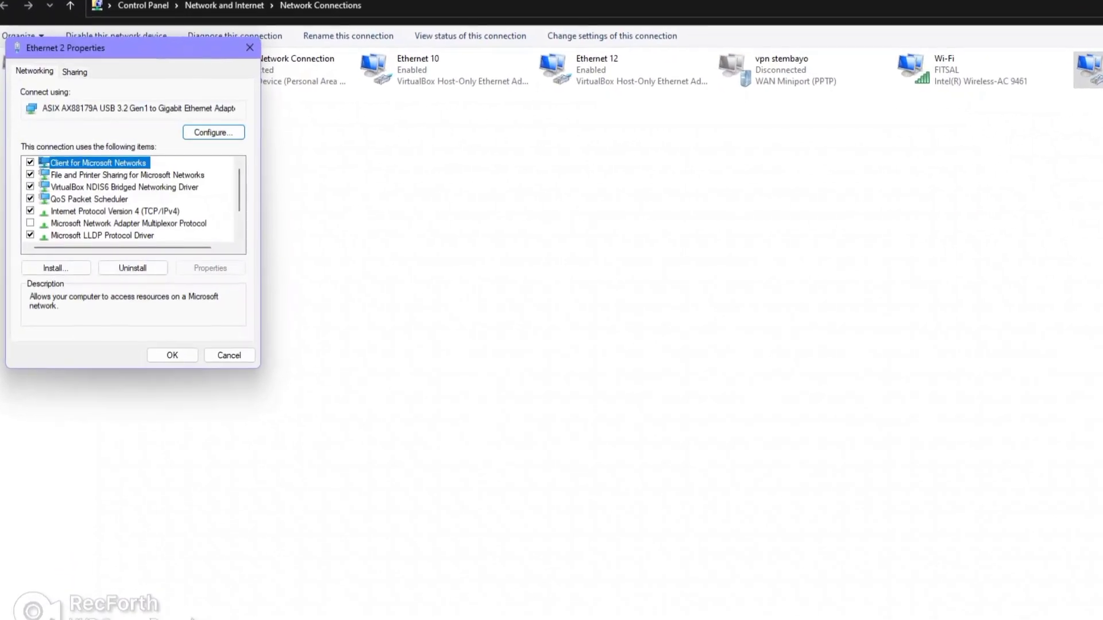
left_click(118, 217)
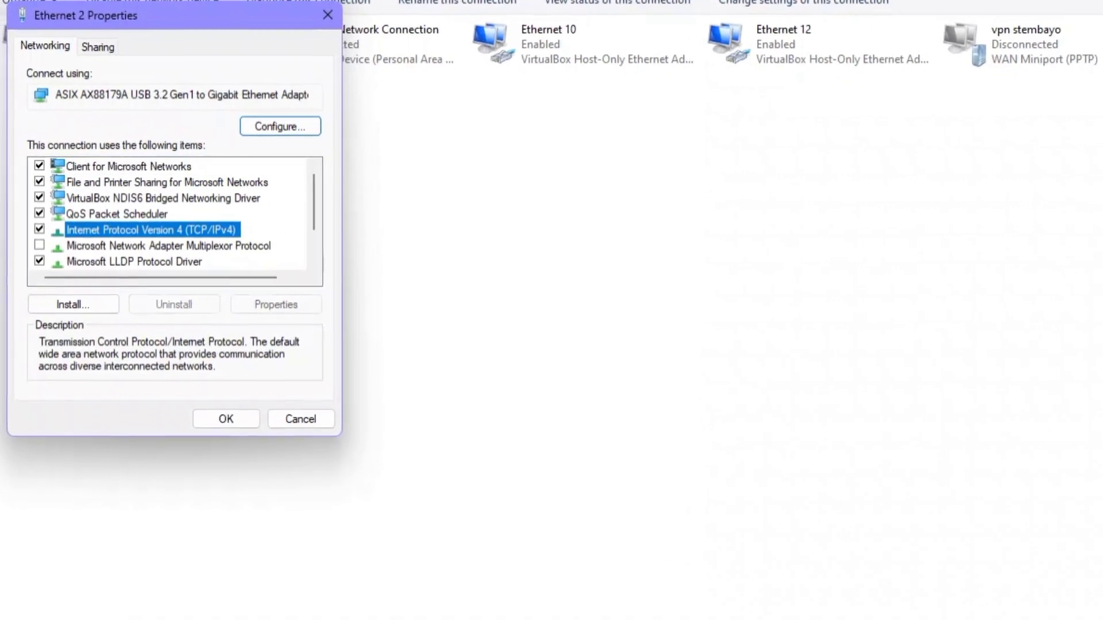
left_click(302, 315)
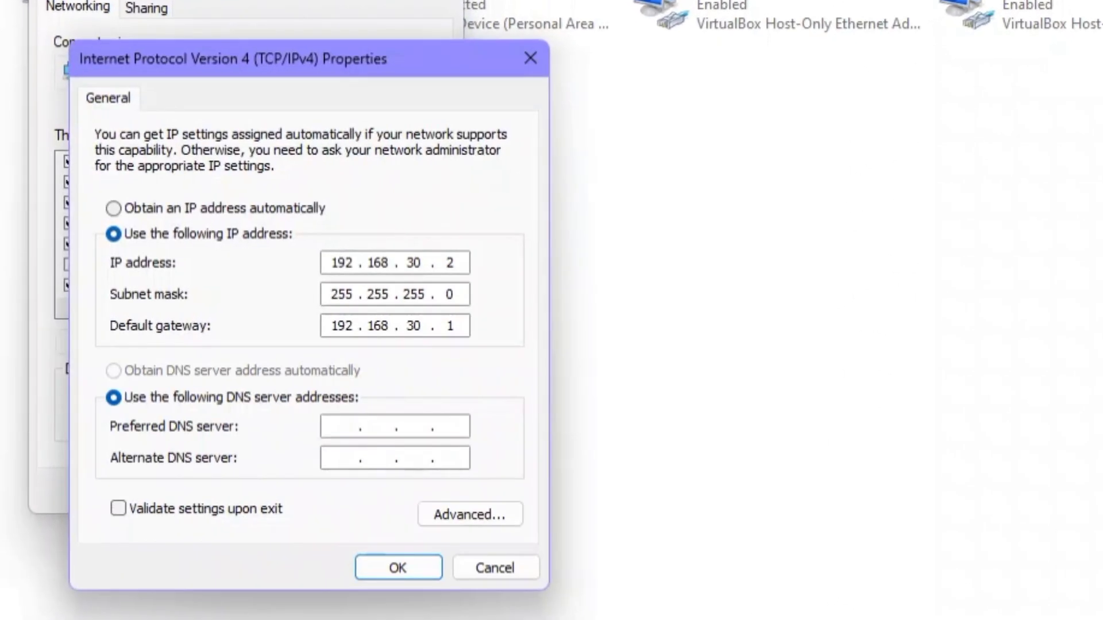
left_click(113, 209)
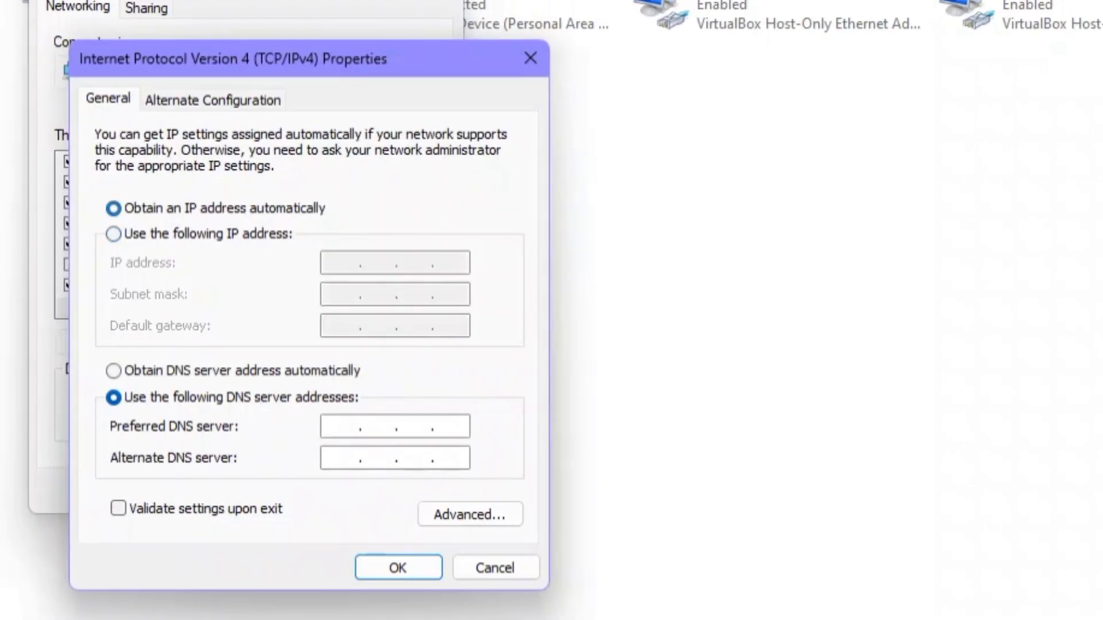
left_click(114, 371)
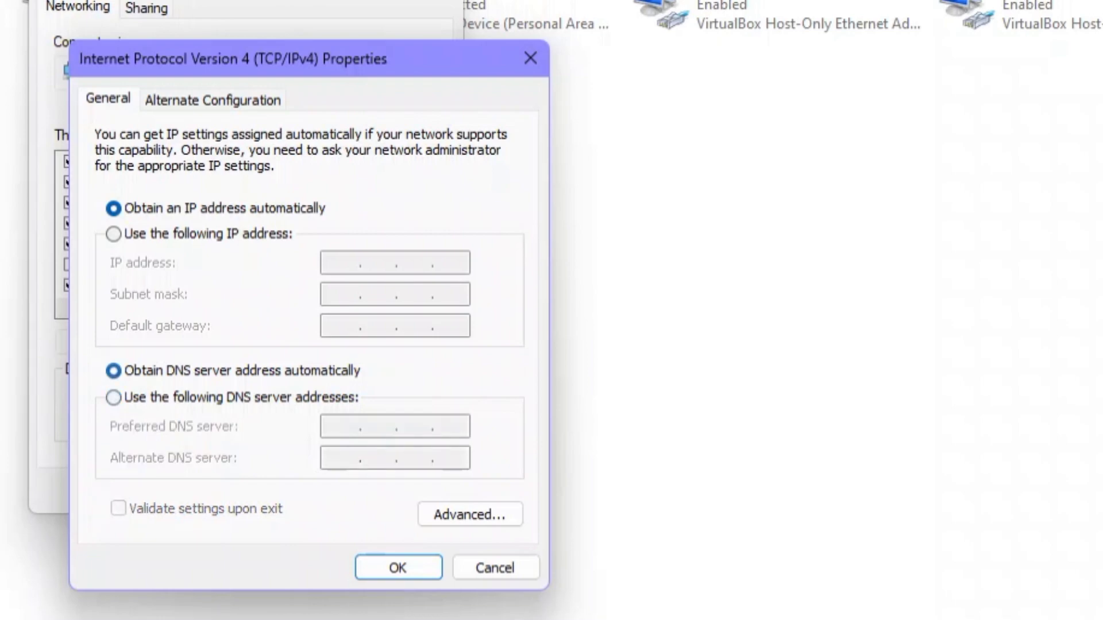
left_click(373, 567)
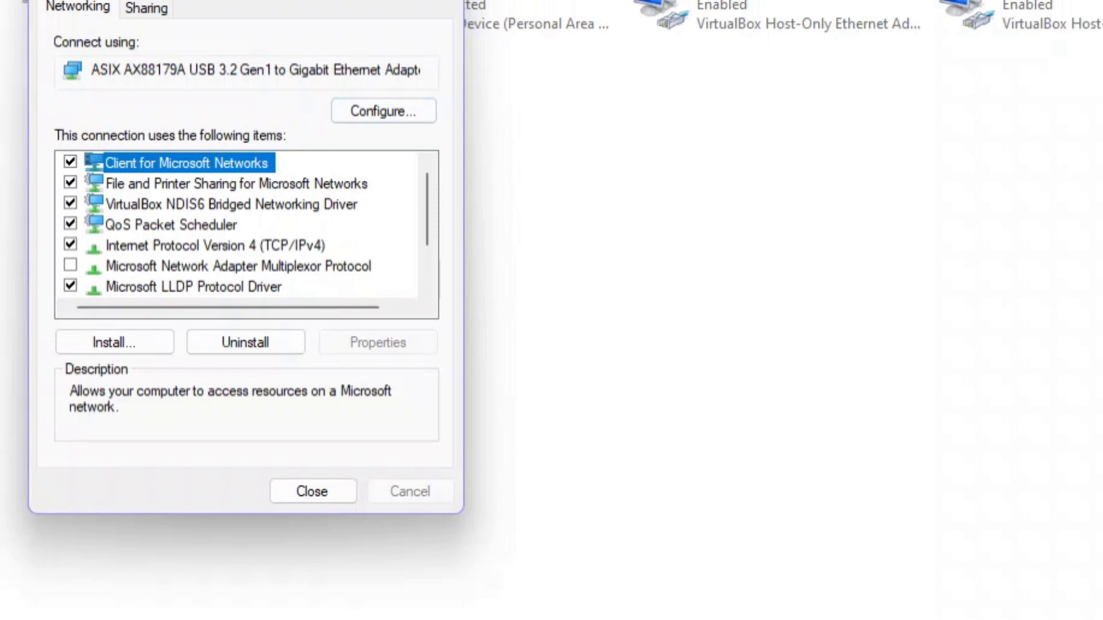
left_click(312, 492)
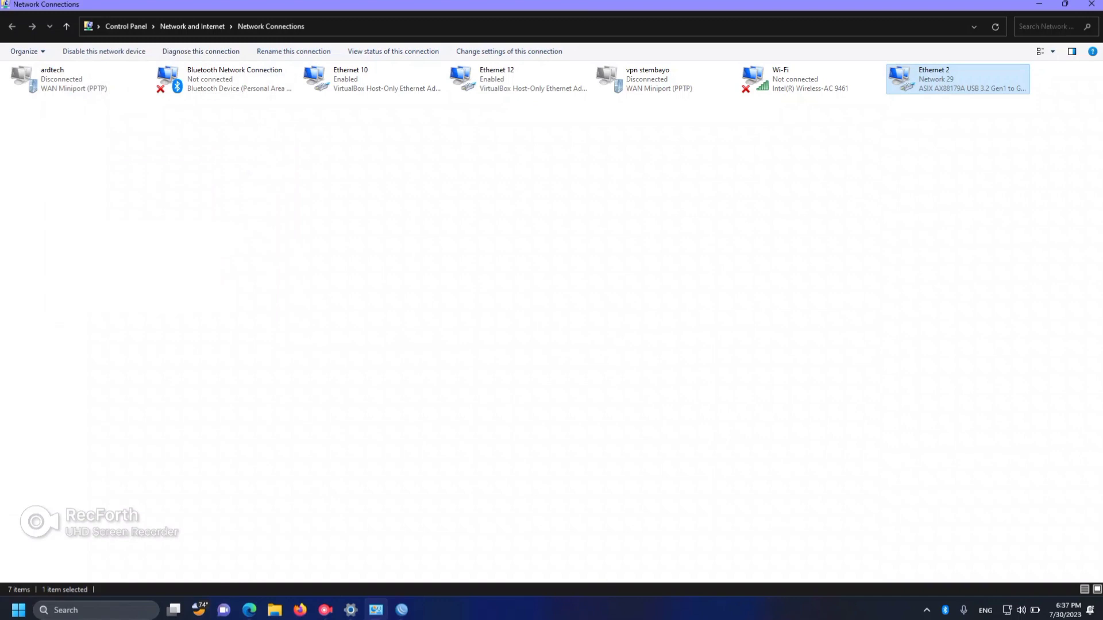
Examine the connection details of Ethernet 2, checking its assigned IPv4 address
key("Return")
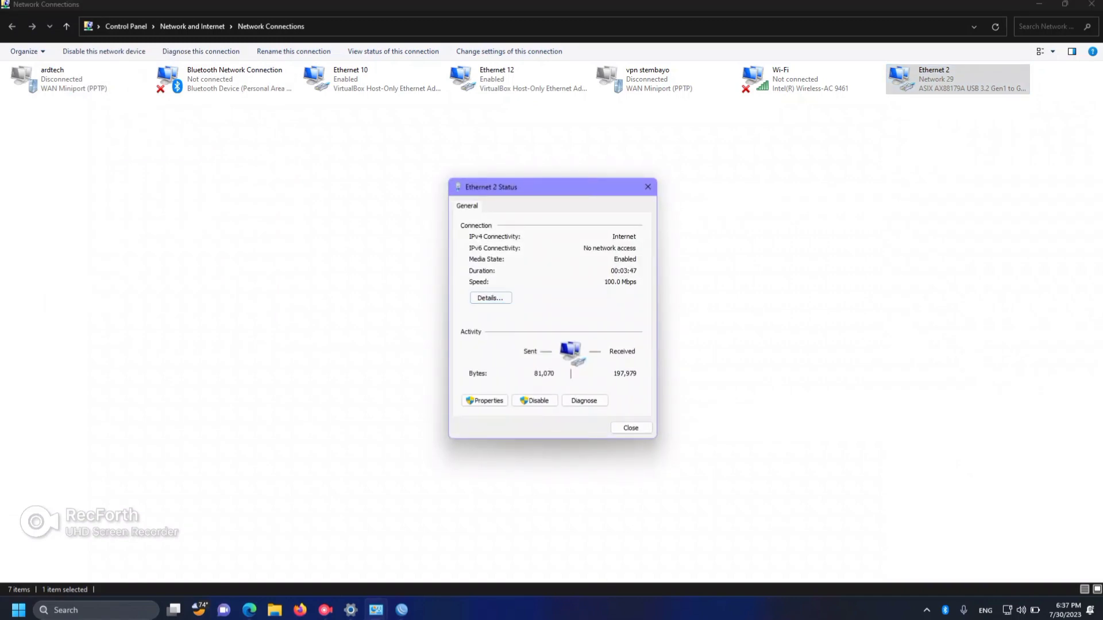
left_click(648, 186)
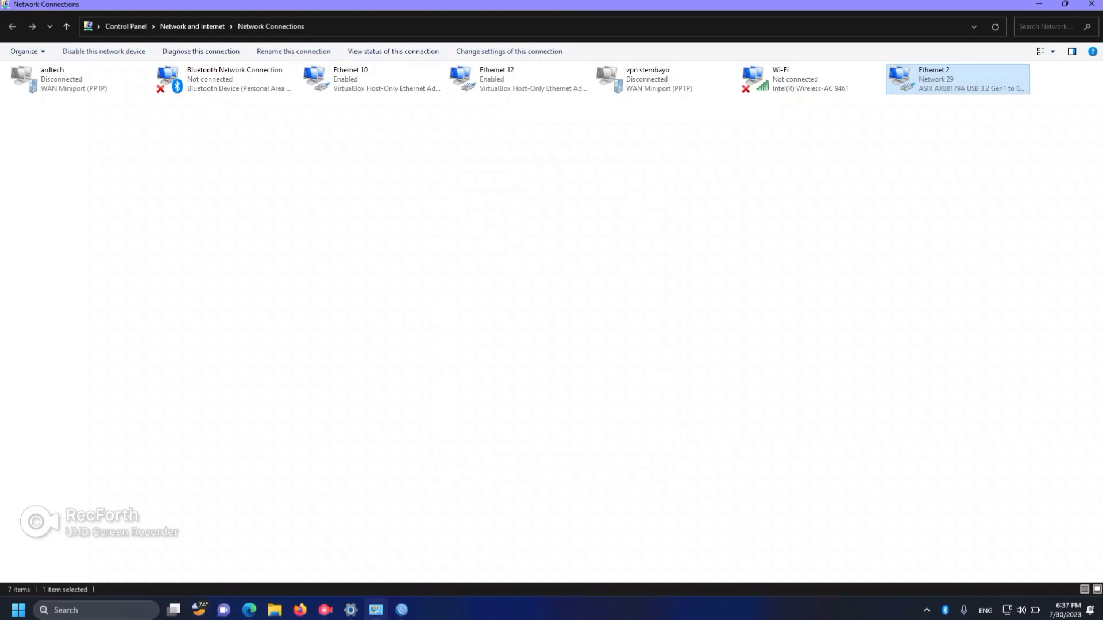
key("Return")
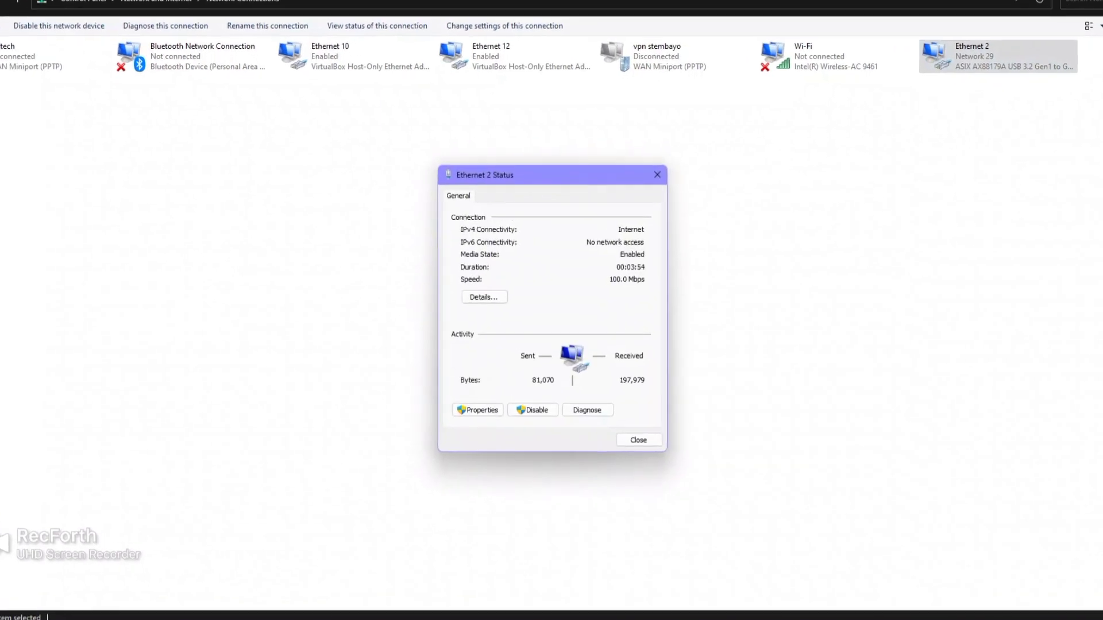
left_click(484, 297)
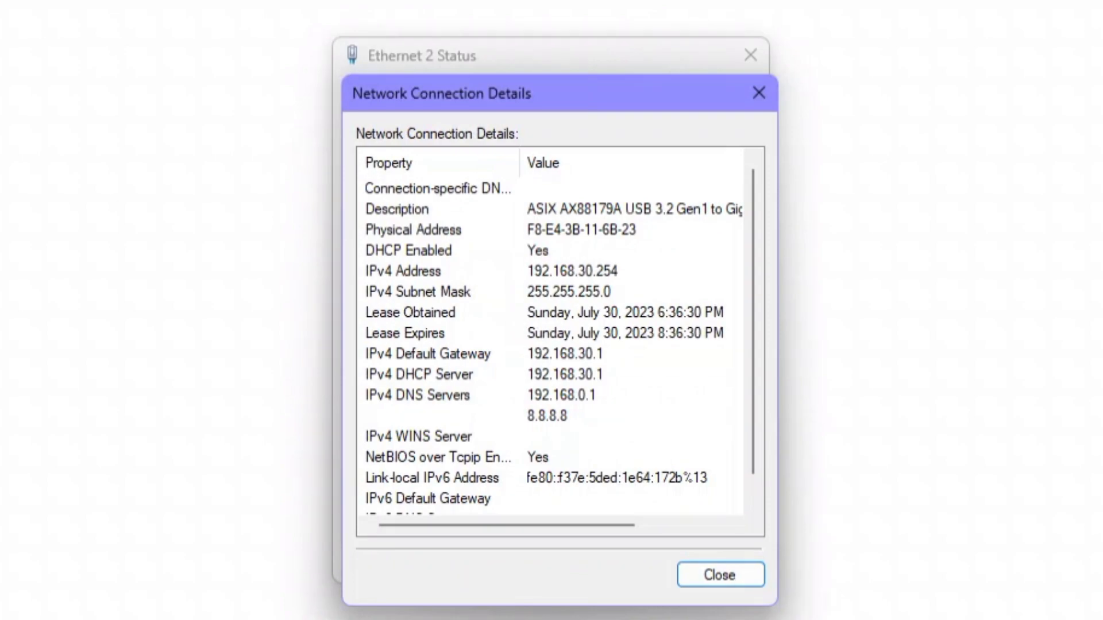
left_click(404, 272)
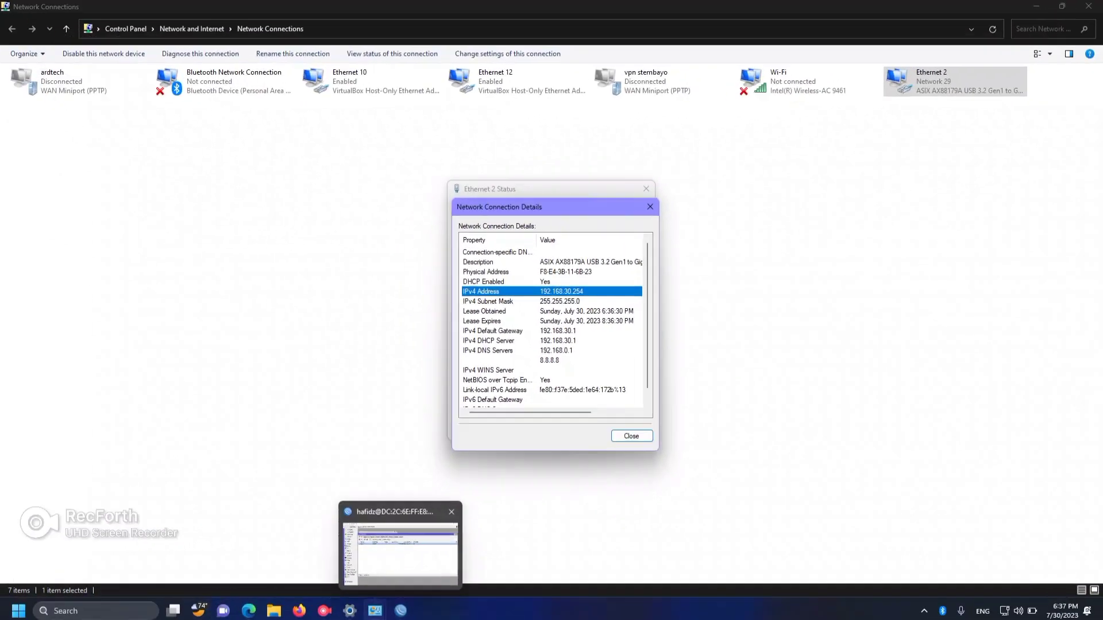
Switch back to WinBox and check the DHCP server's lease for the connected laptop
left_click(400, 610)
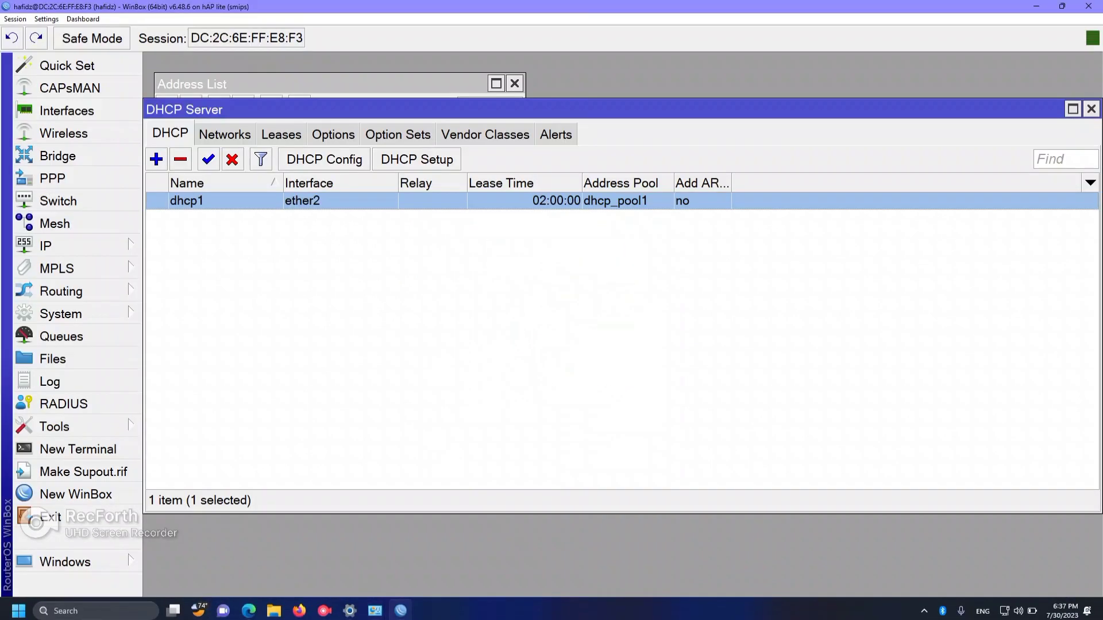
left_click(281, 134)
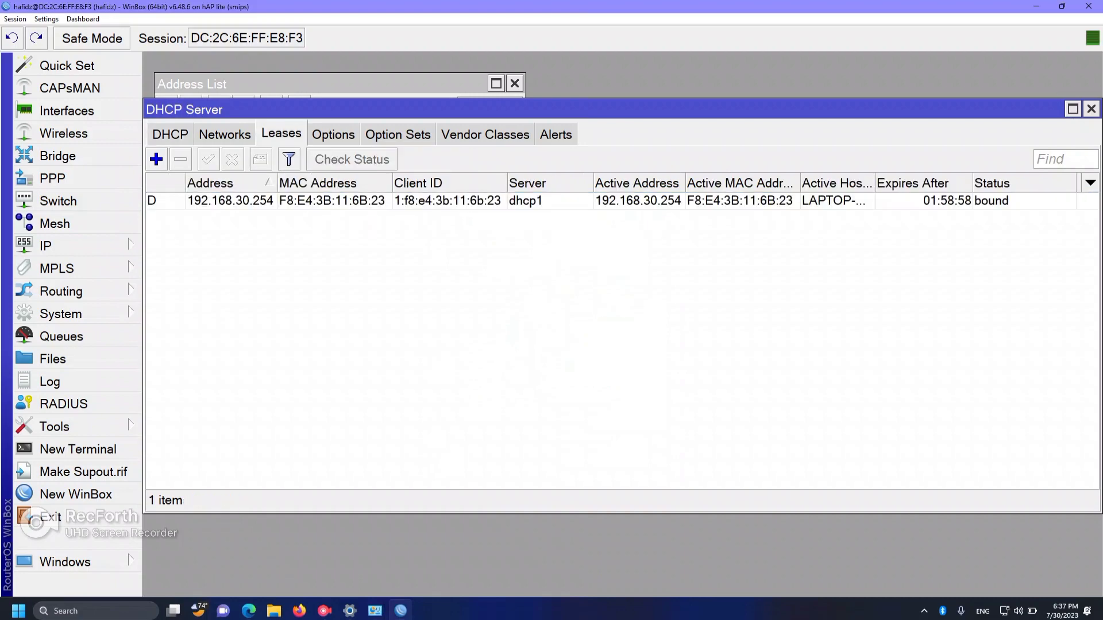
left_click(241, 201)
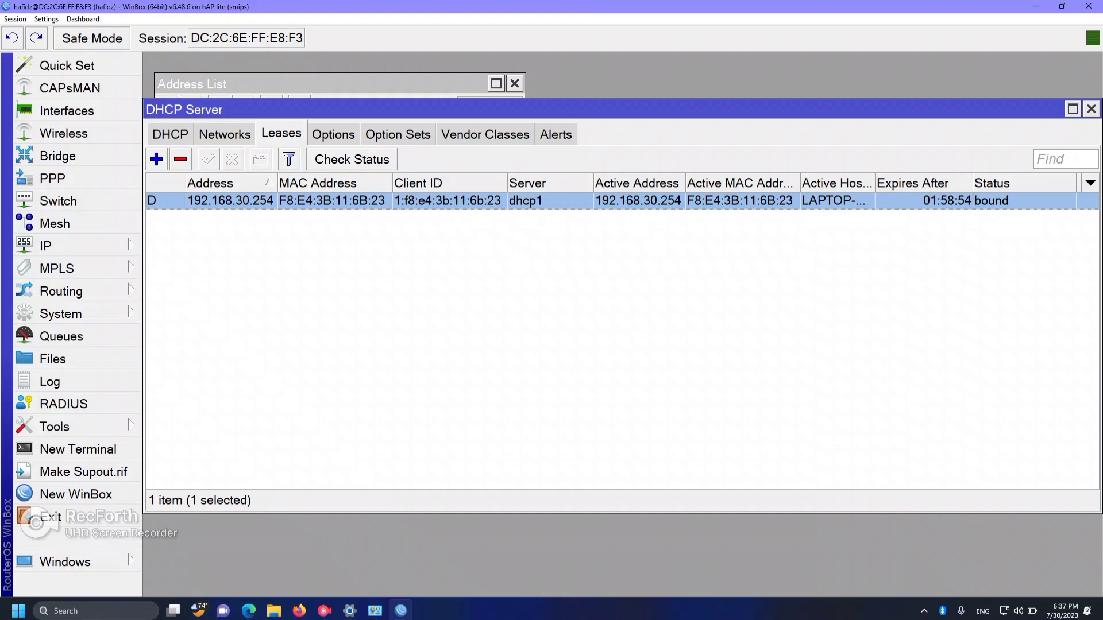
Close the DHCP server and IP address list windows
left_click(459, 310)
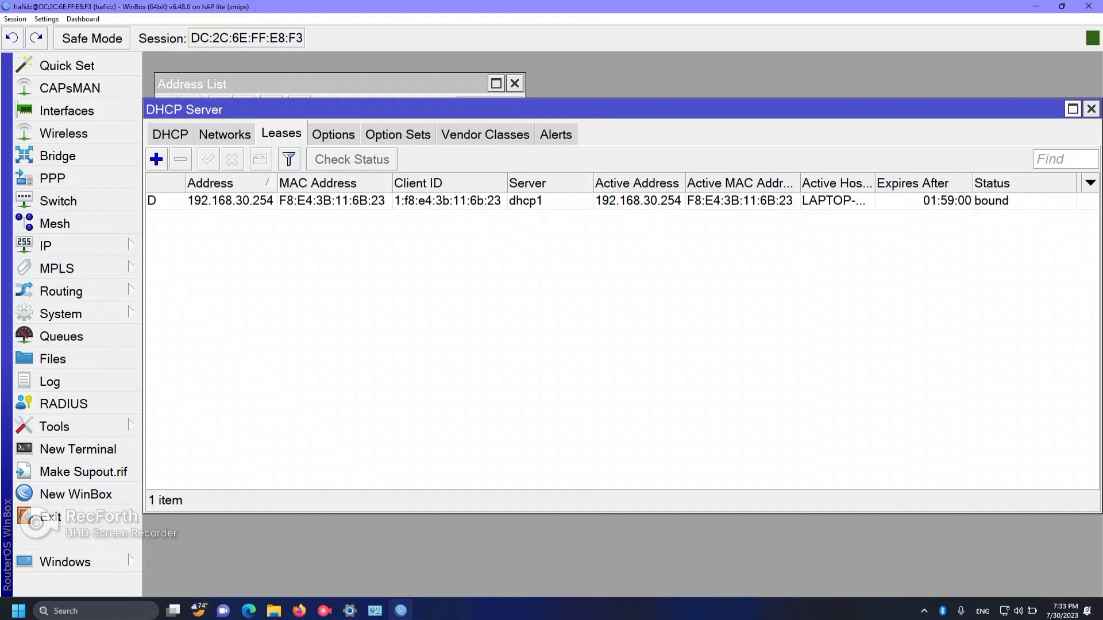
left_click(1091, 109)
left_click(514, 83)
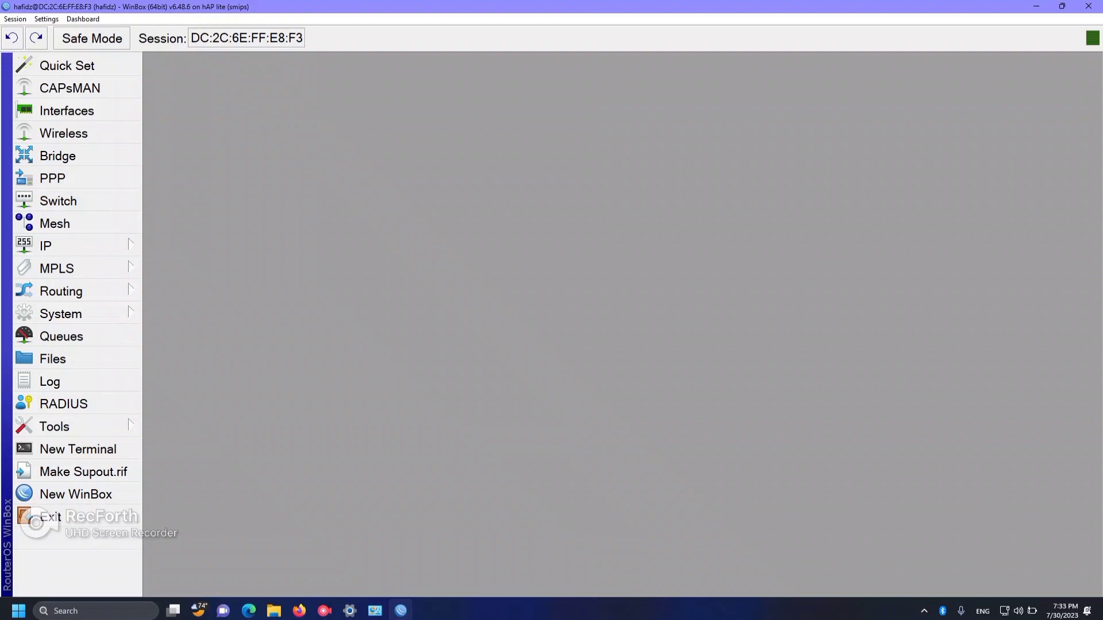
Add the IP address 192.168.20.1/24 to the wlan1 interface
left_click(58, 246)
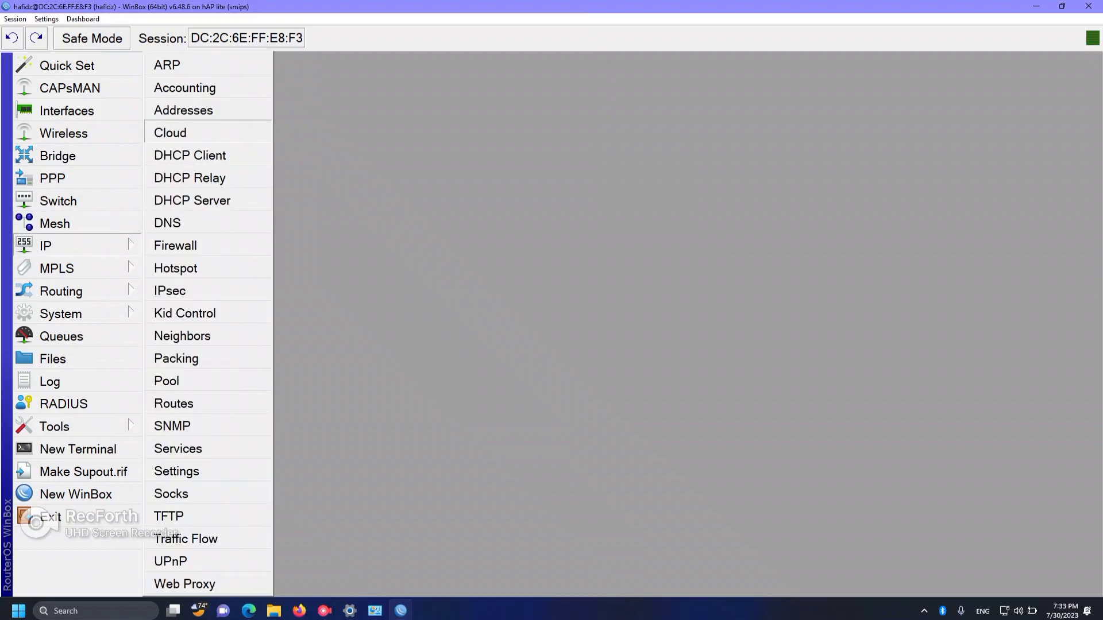
left_click(183, 110)
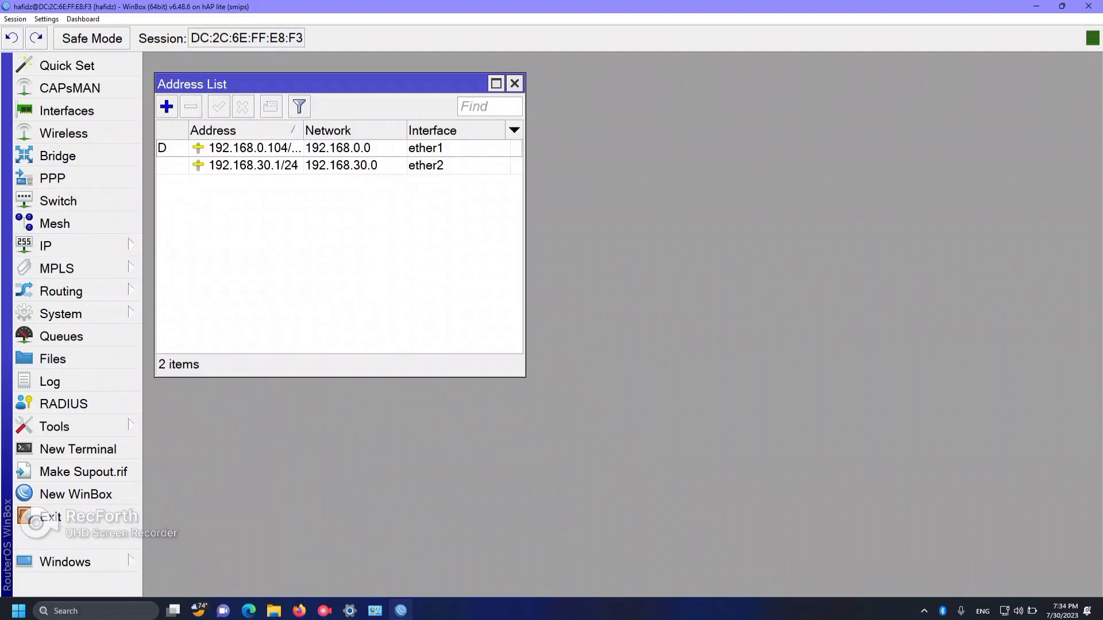
left_click(166, 107)
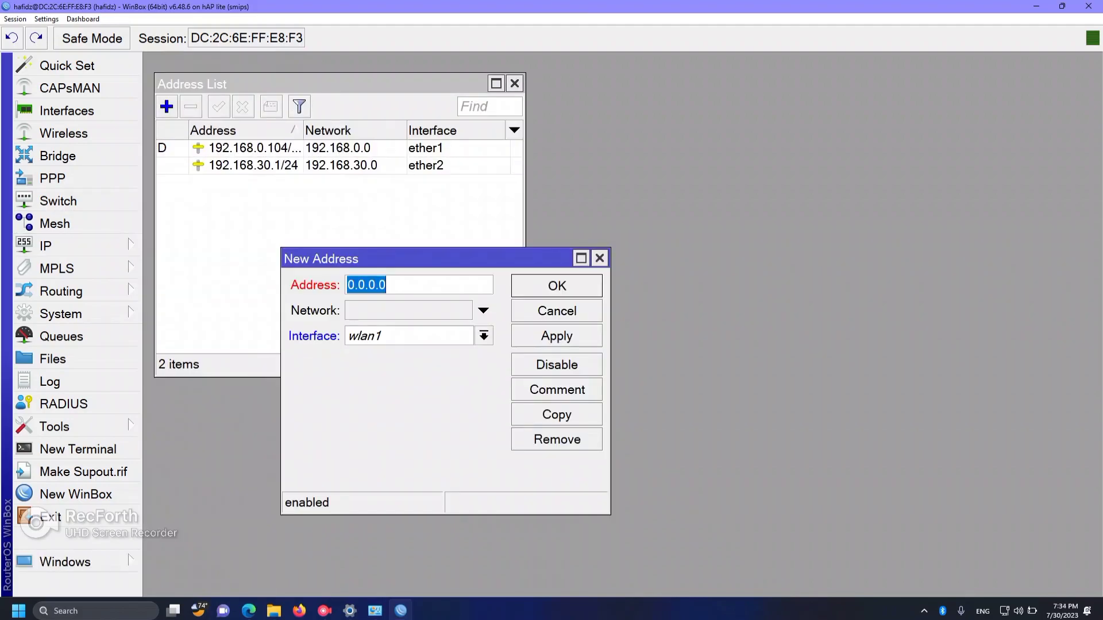
left_click_drag(426, 259, 415, 225)
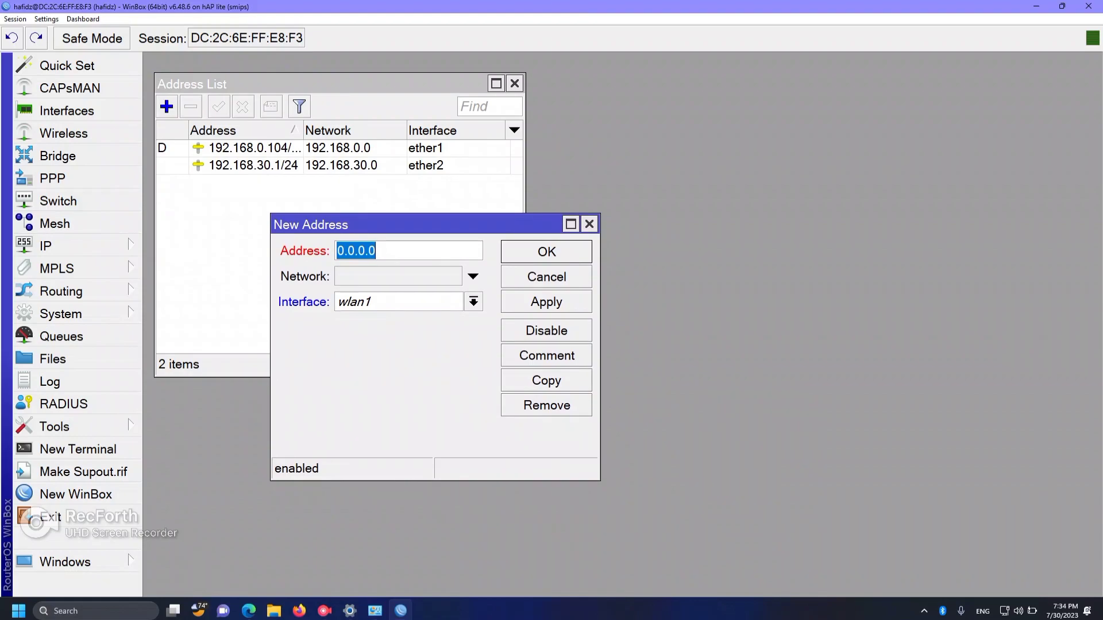
type("192")
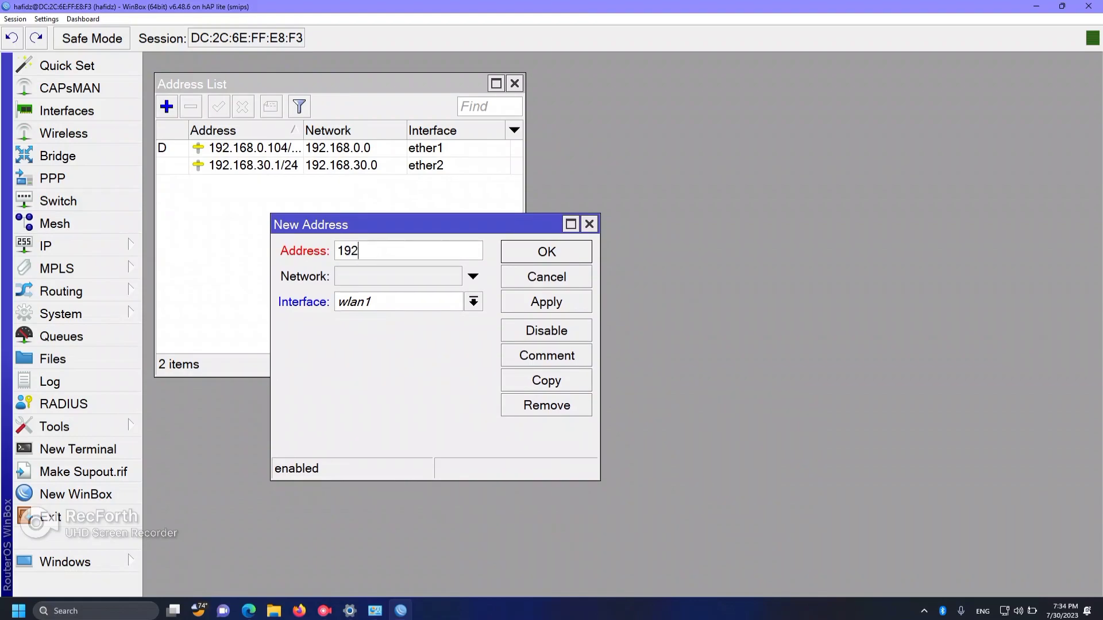
type(".168.20.1/24")
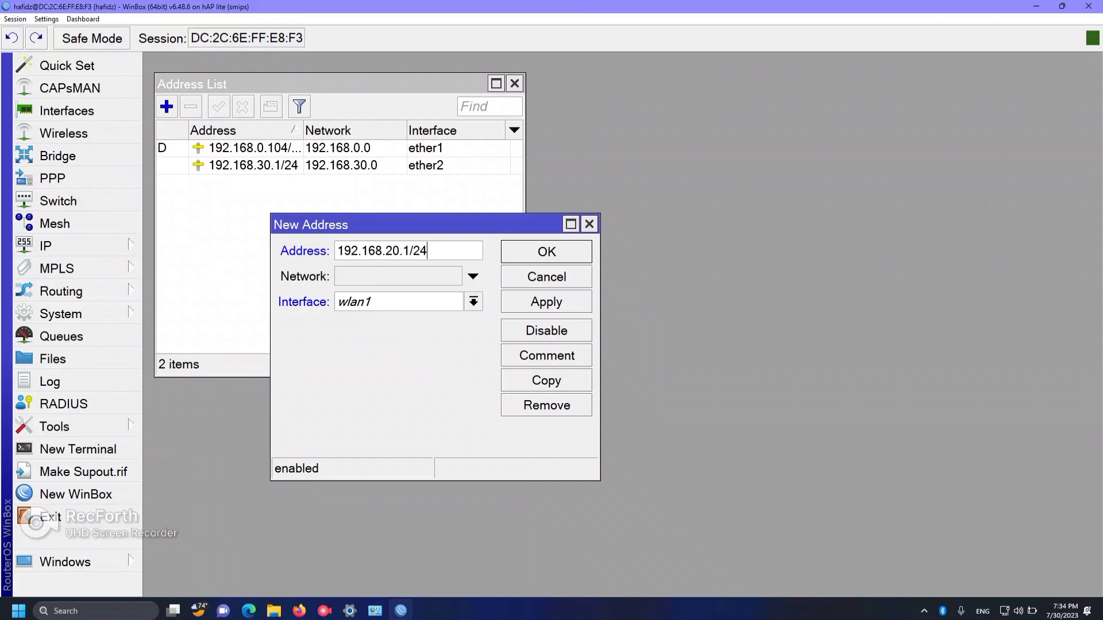
left_click(547, 301)
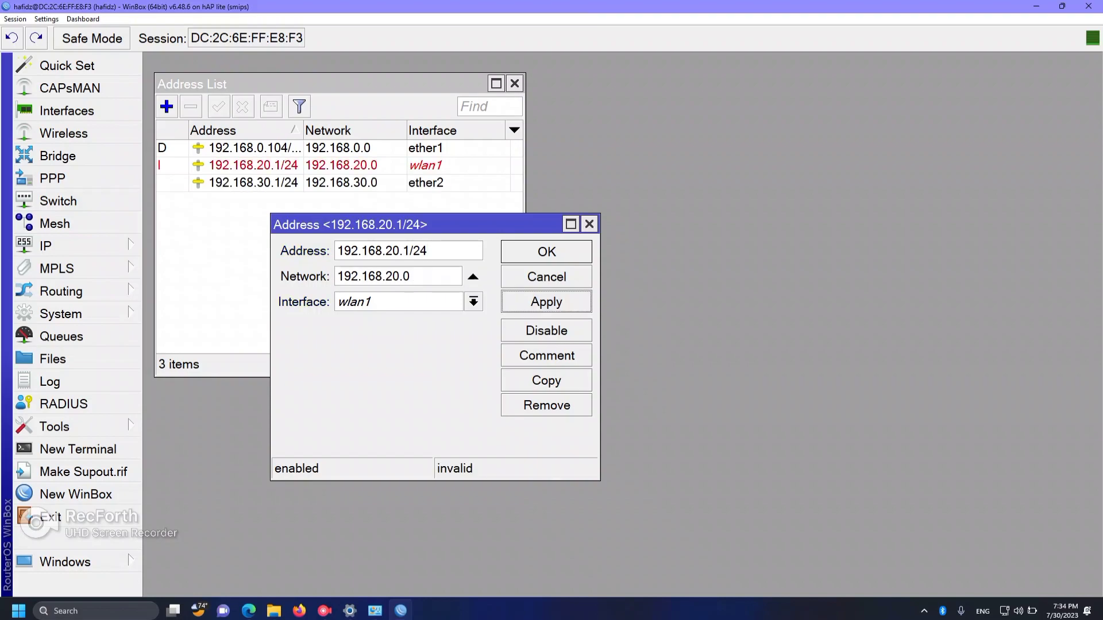
left_click(546, 251)
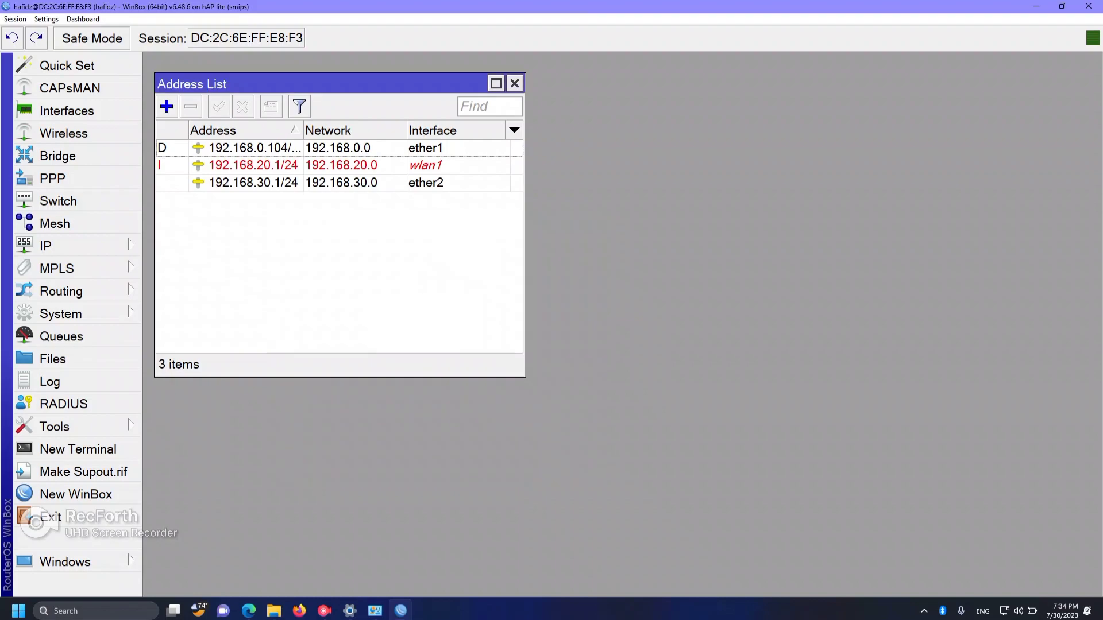
left_click(340, 165)
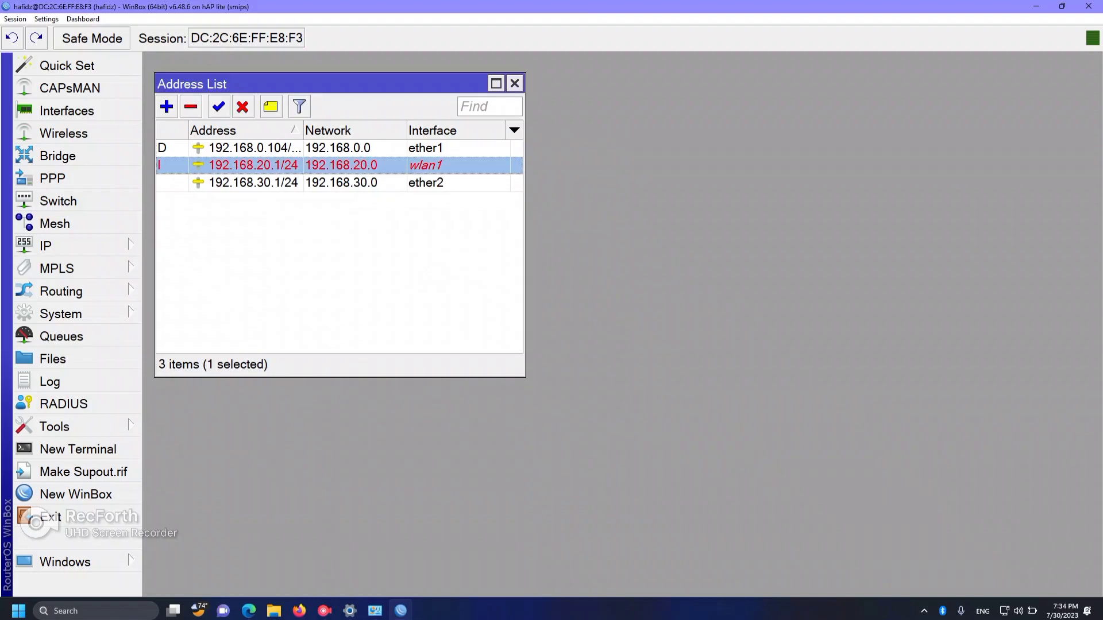
left_click(340, 264)
left_click(340, 165)
left_click(340, 264)
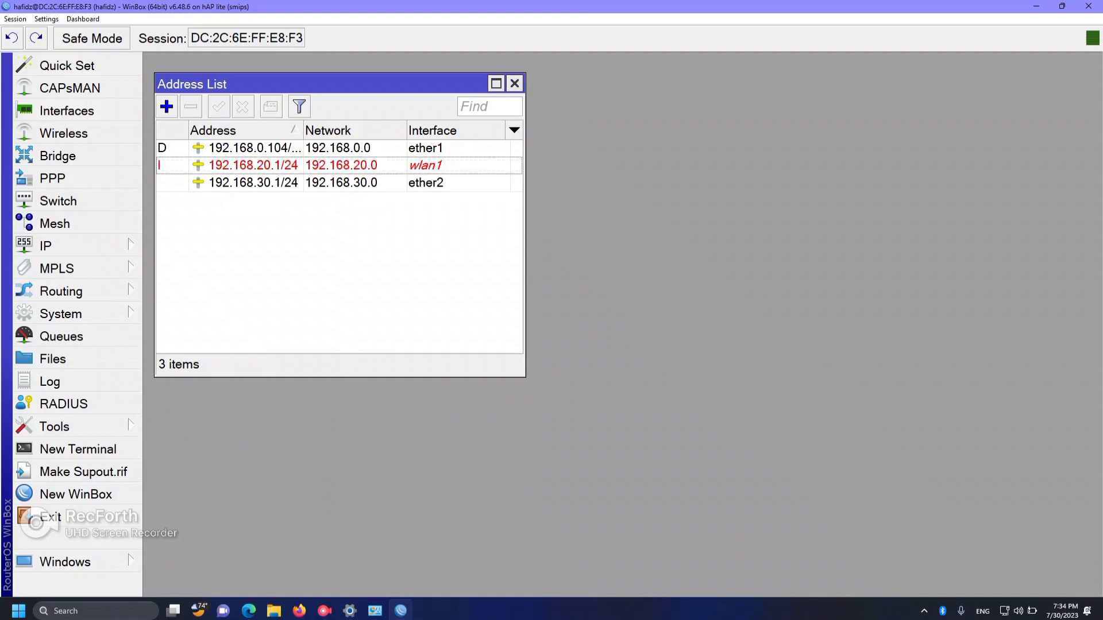
left_click(340, 166)
left_click(340, 265)
Enable the wlan1 wireless interface in the router's interface list
left_click_drag(322, 84, 351, 87)
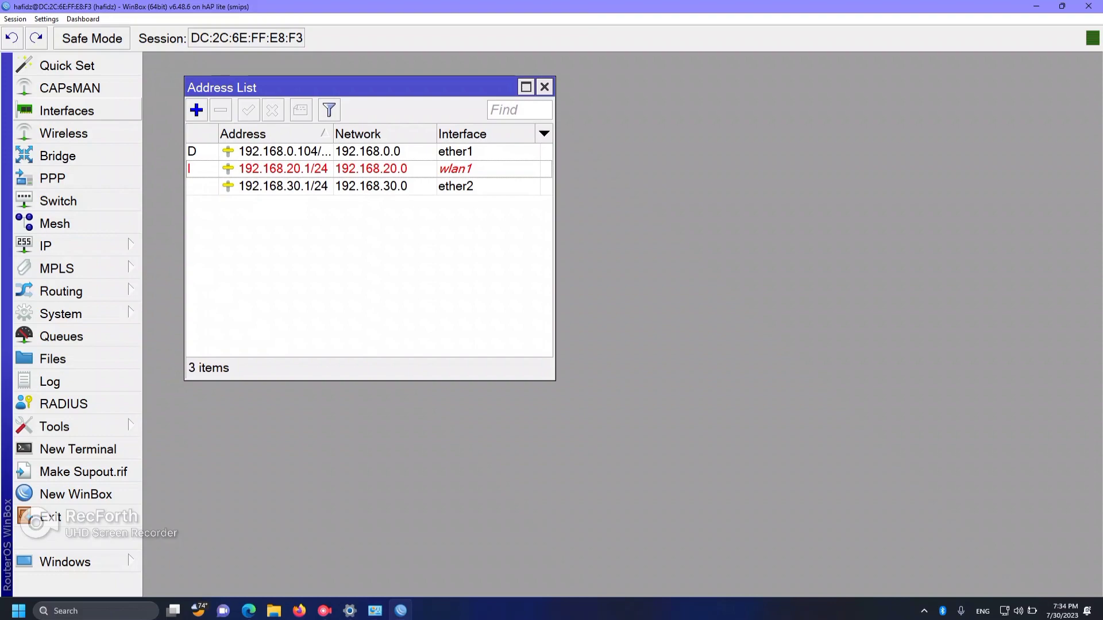
left_click(67, 111)
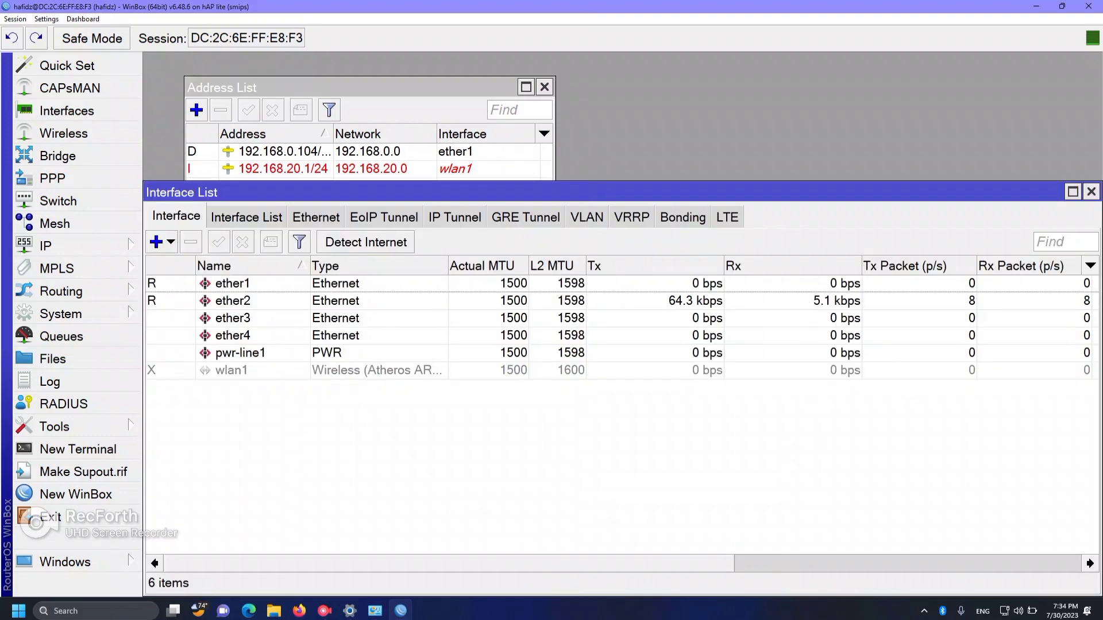
left_click(260, 371)
right_click(260, 370)
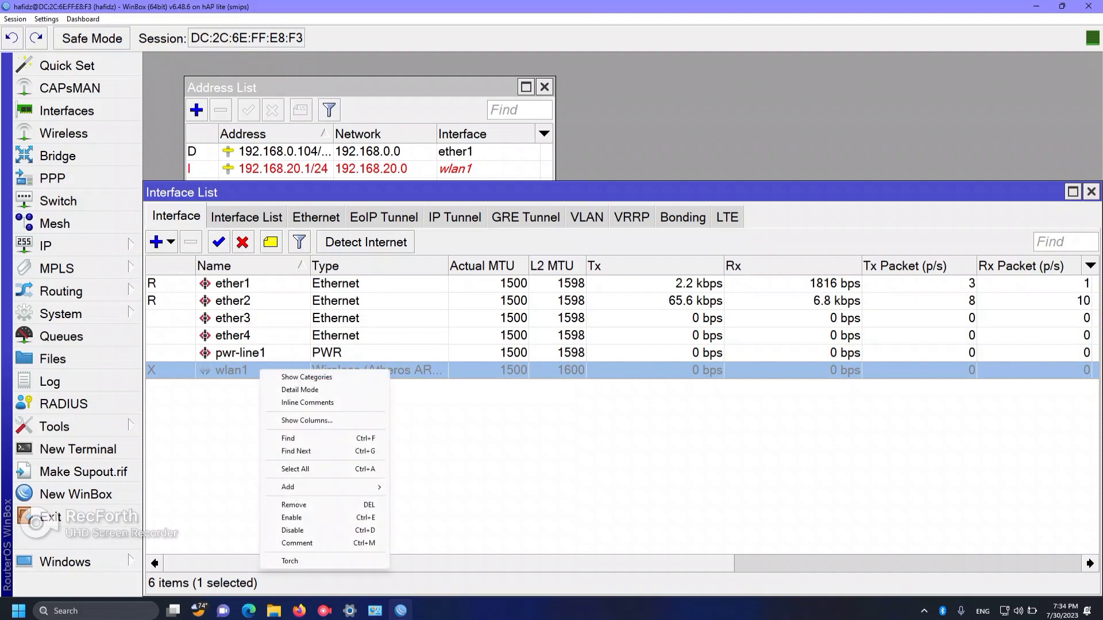
left_click(293, 518)
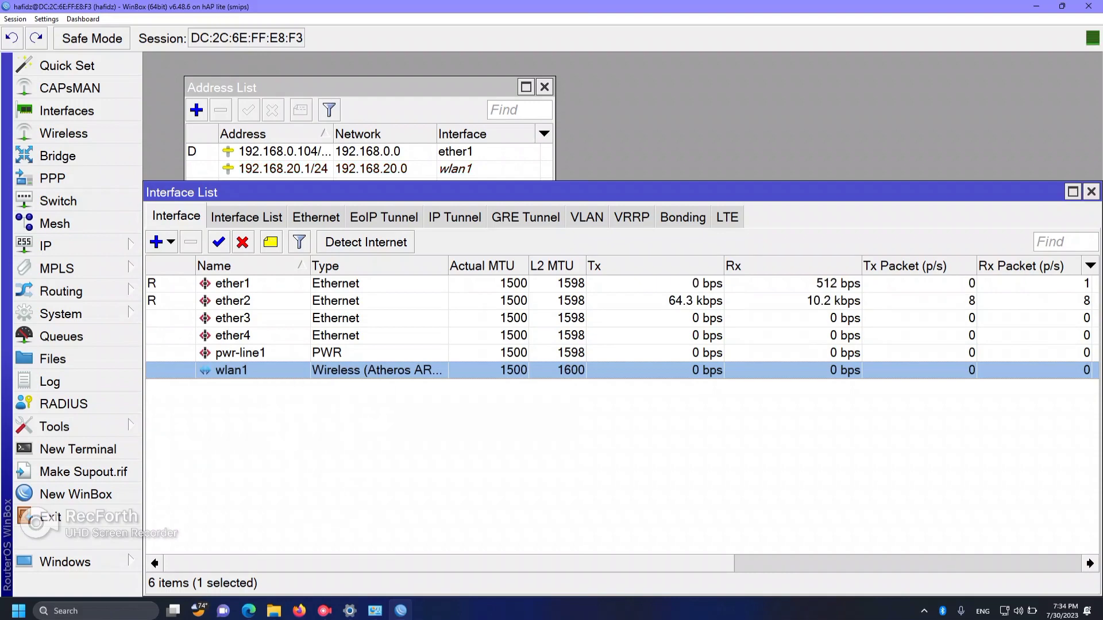
left_click(345, 471)
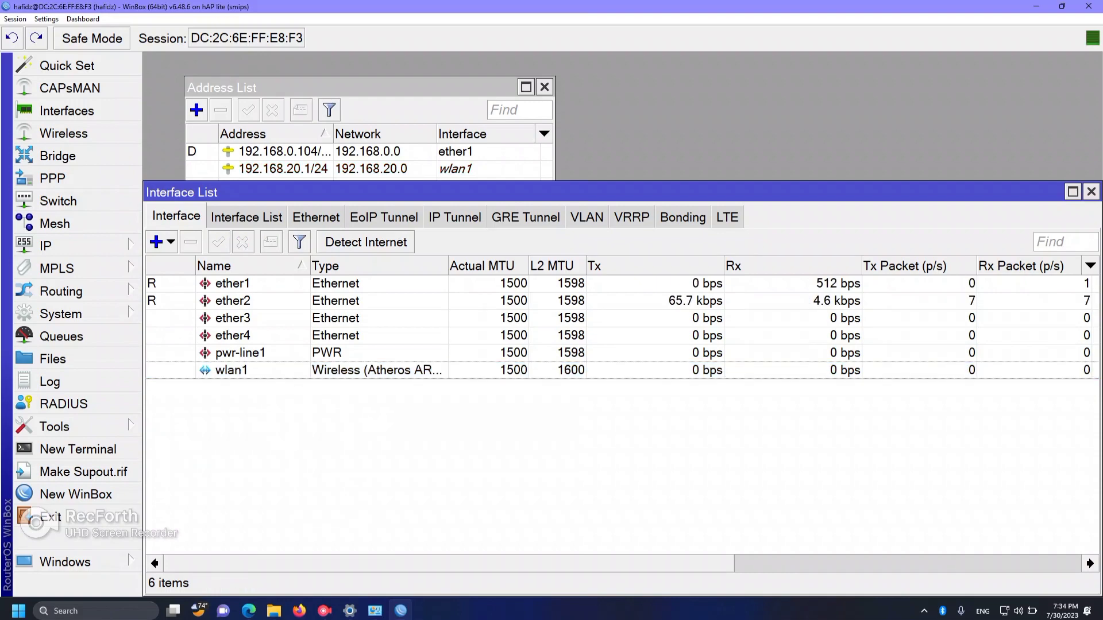
Check the wlan1 entry in the IP address list, then close the address and interface lists
left_click(368, 169)
left_click(367, 270)
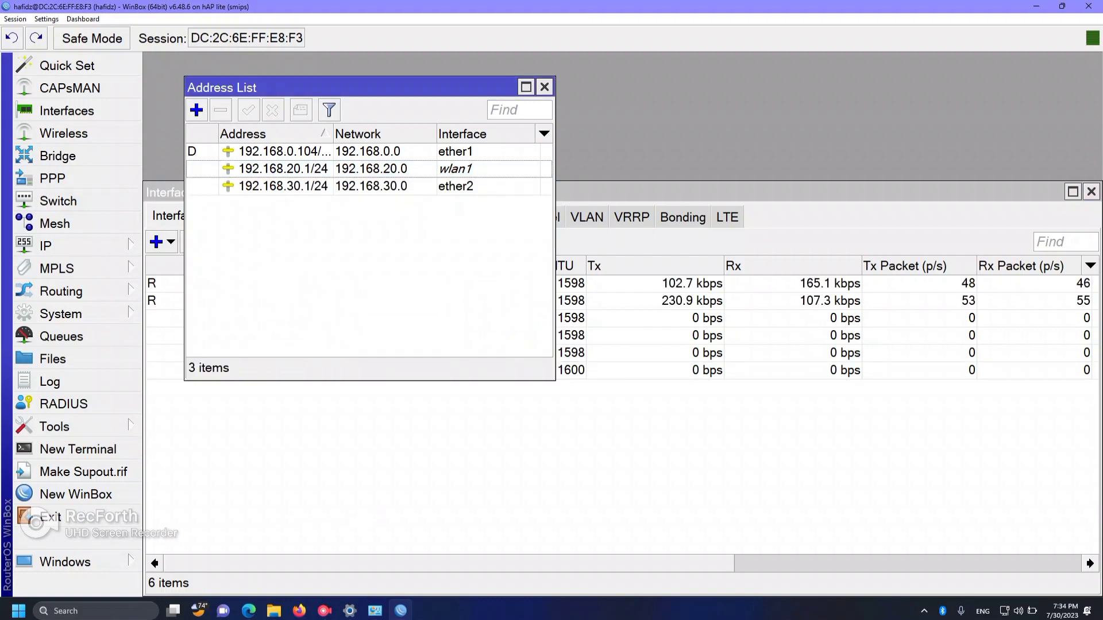
left_click(368, 169)
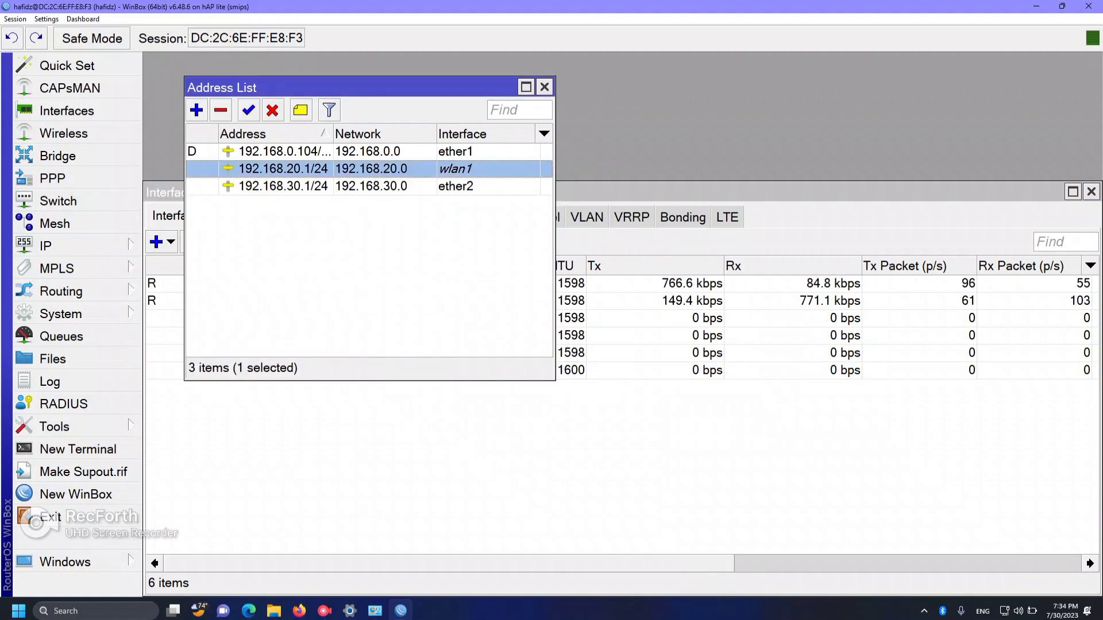
left_click(368, 270)
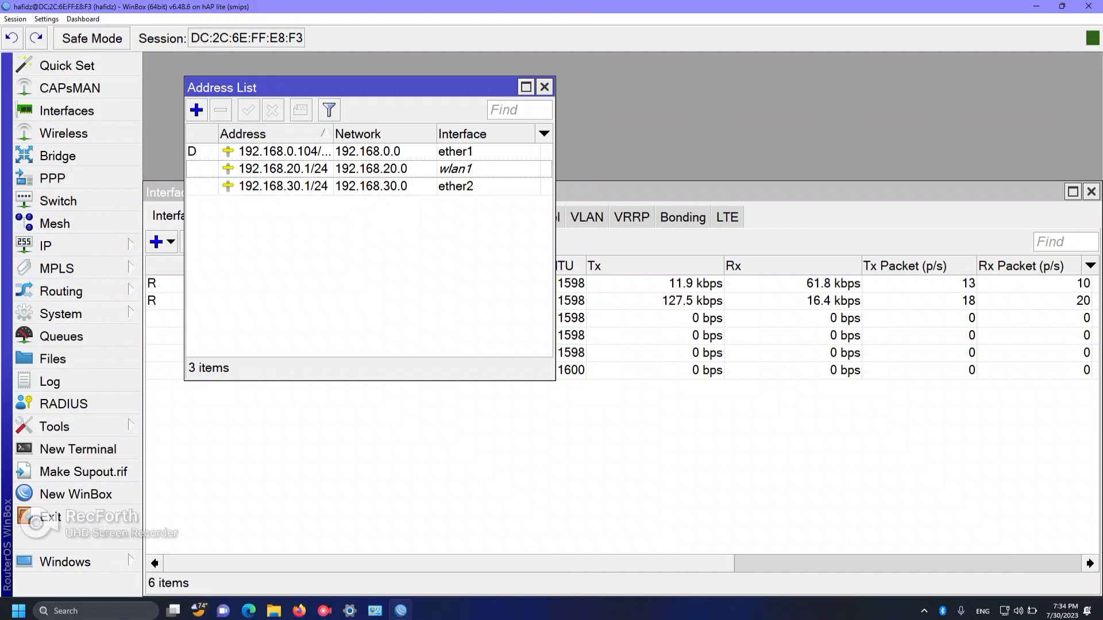
left_click(544, 87)
left_click(1091, 192)
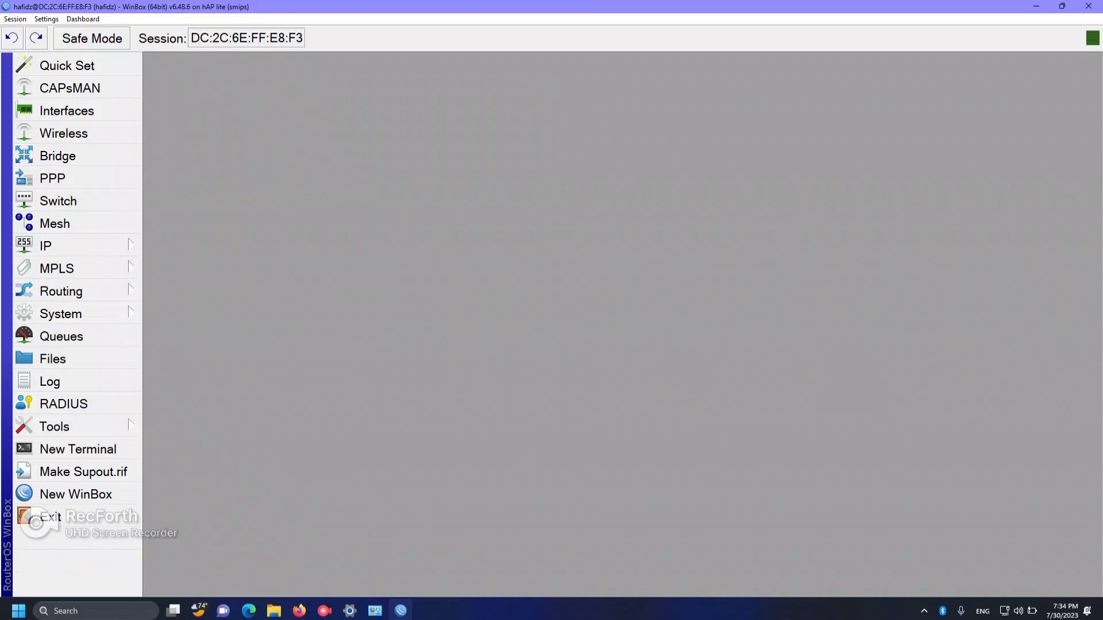
Run DHCP Setup on wlan1, accepting address space 192.168.20.0/24, gateway 192.168.20.1 and the proposed address pool
left_click(58, 246)
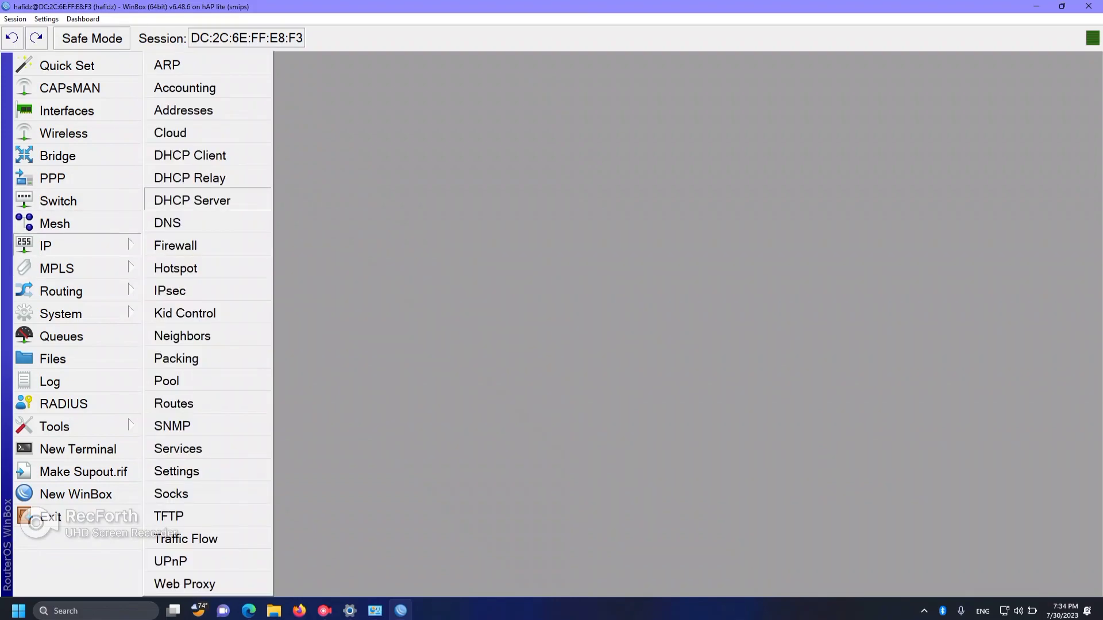
left_click(192, 200)
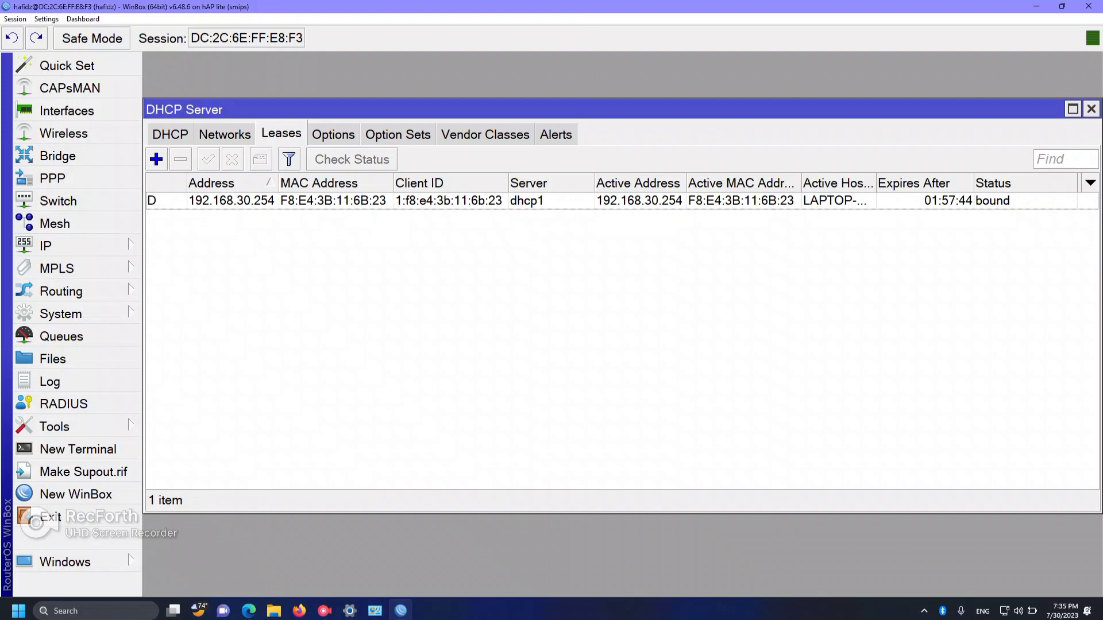
left_click(170, 134)
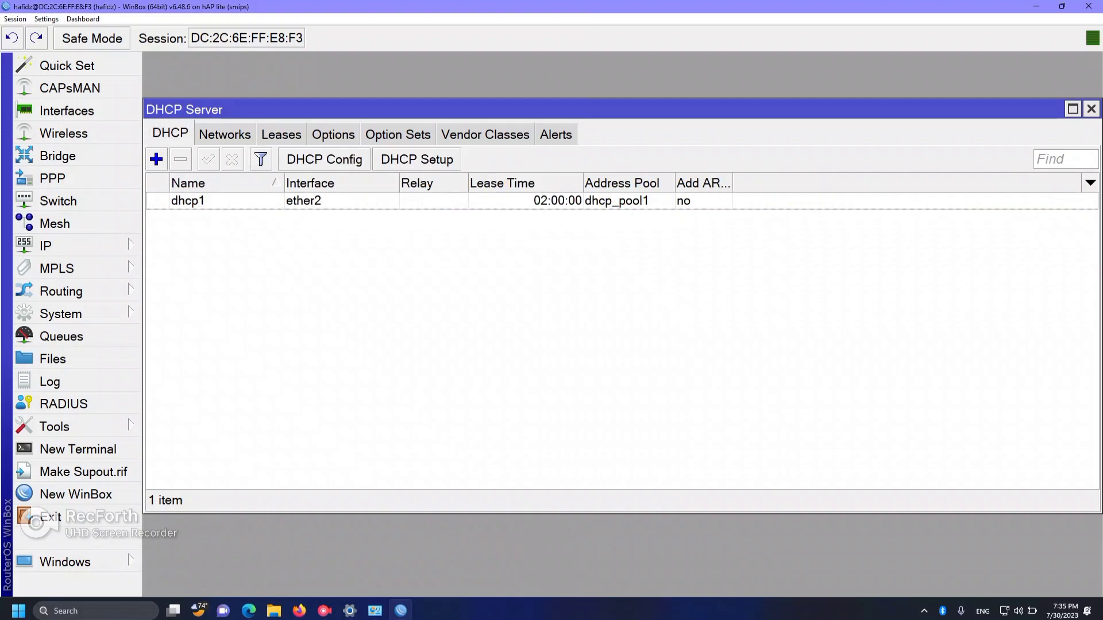
left_click(417, 159)
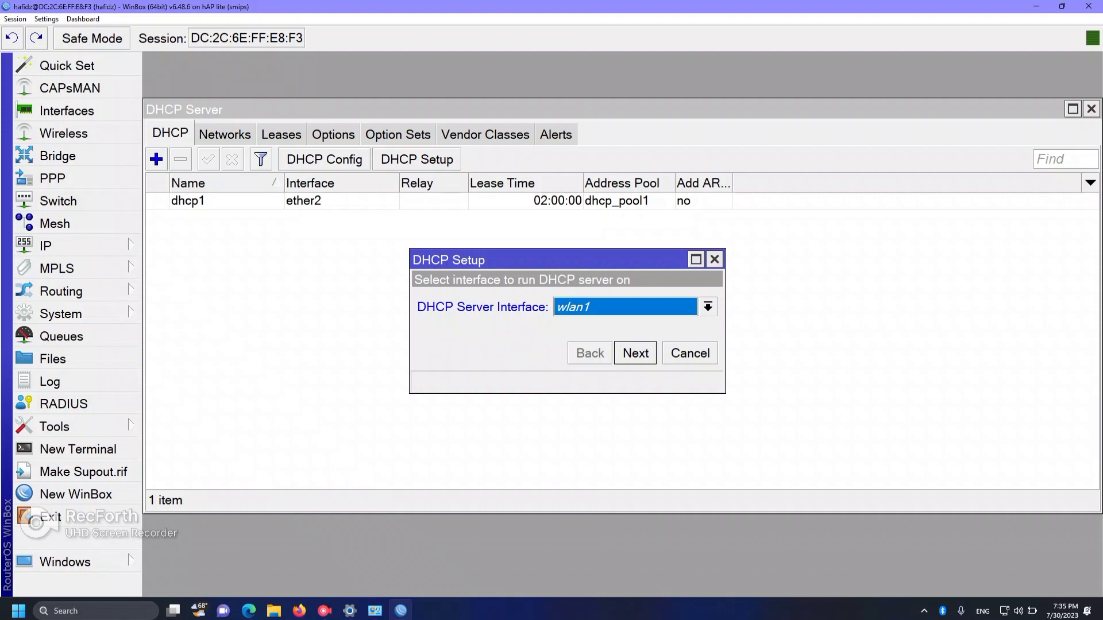
key("Return")
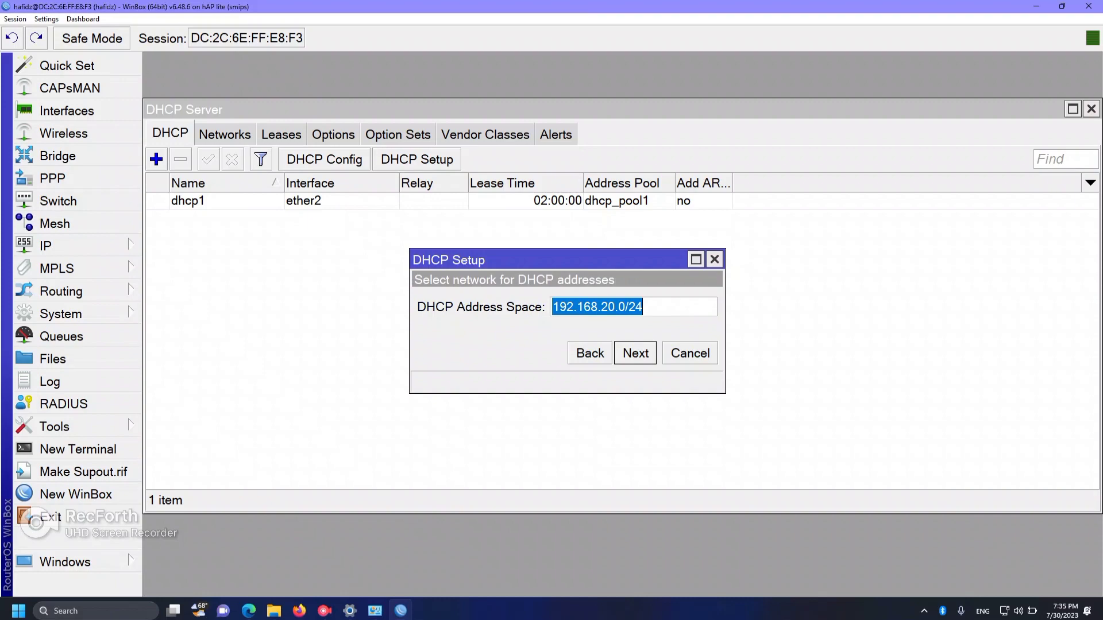
key("Return")
key("Return")
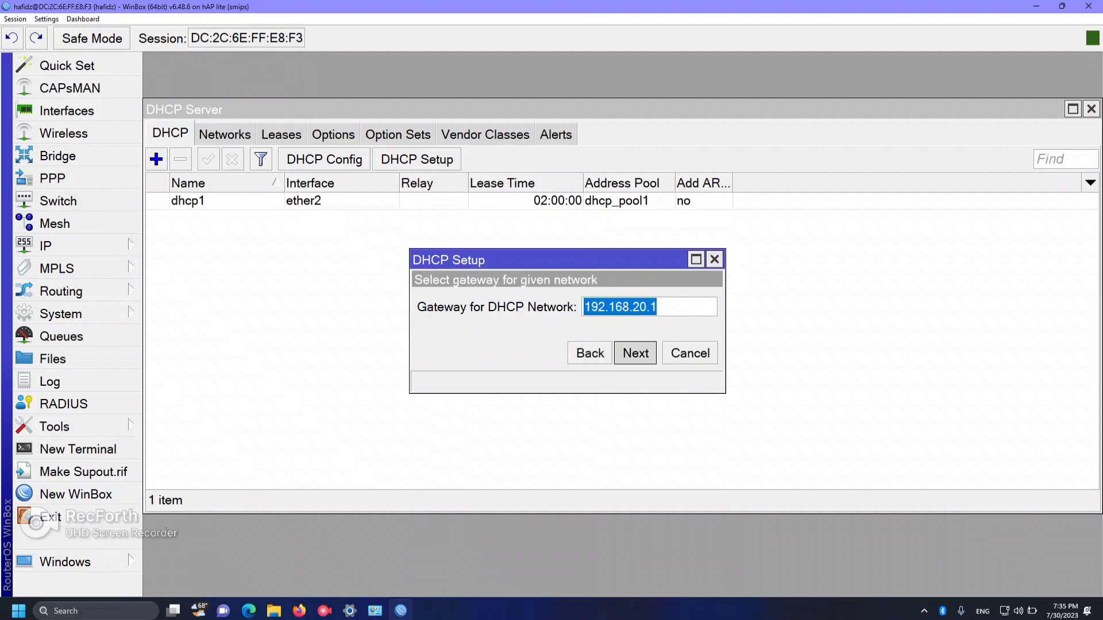
key("Return")
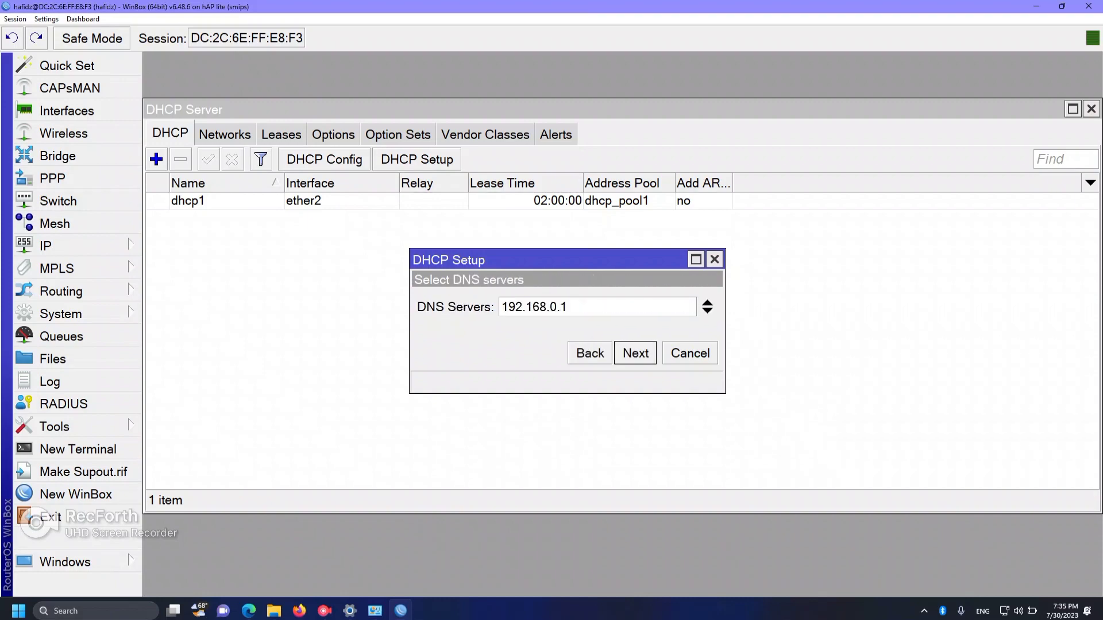
Add 8.8.8.8 as a second DNS server in the DHCP setup and continue to the lease time
left_click(707, 311)
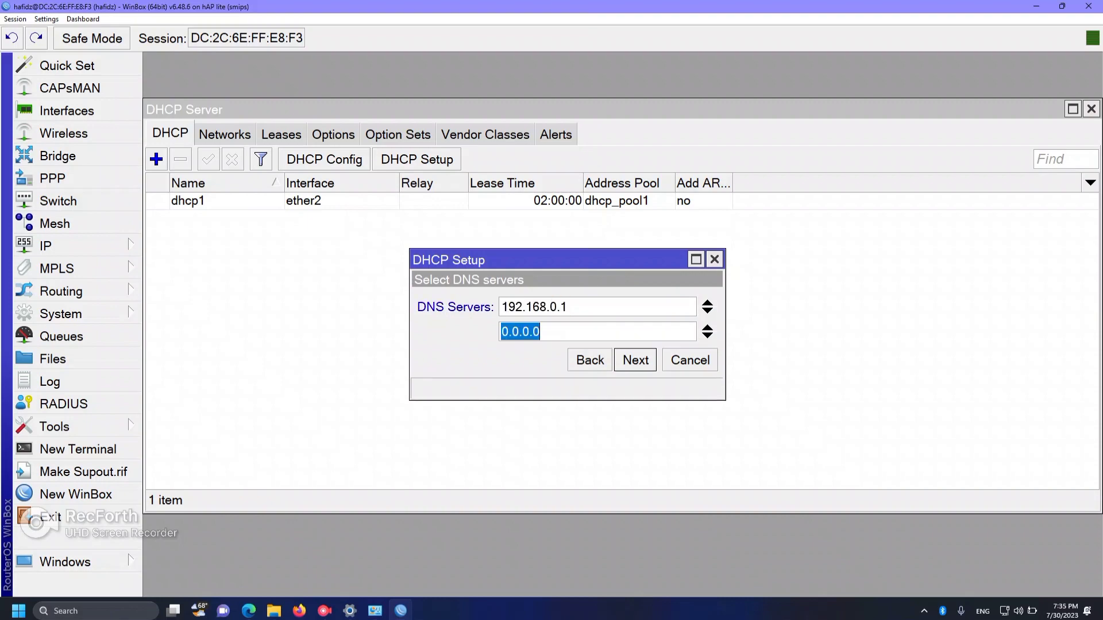
type("8.8.8.8")
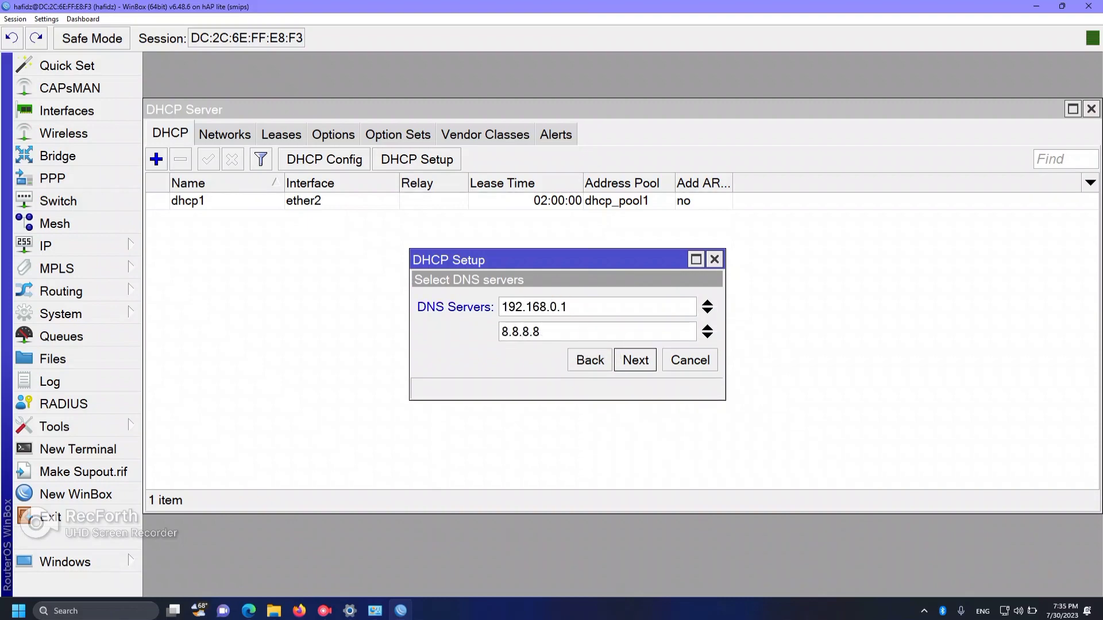
key("Return")
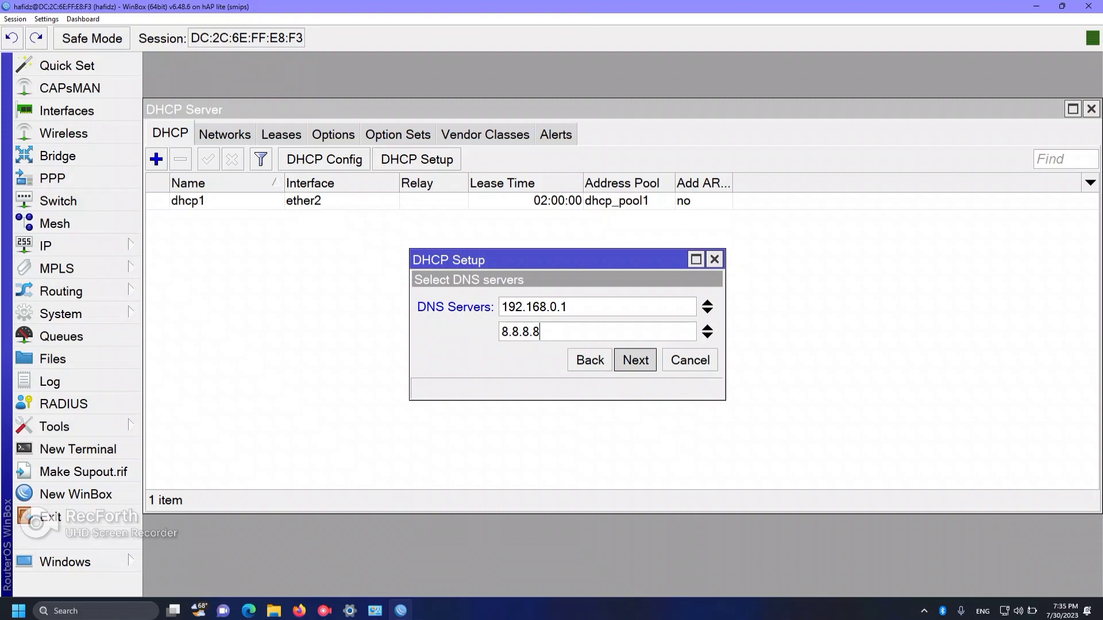
Set the wlan1 DHCP lease time to 02:00:00, finish the setup, and close the DHCP server window
left_click(517, 306)
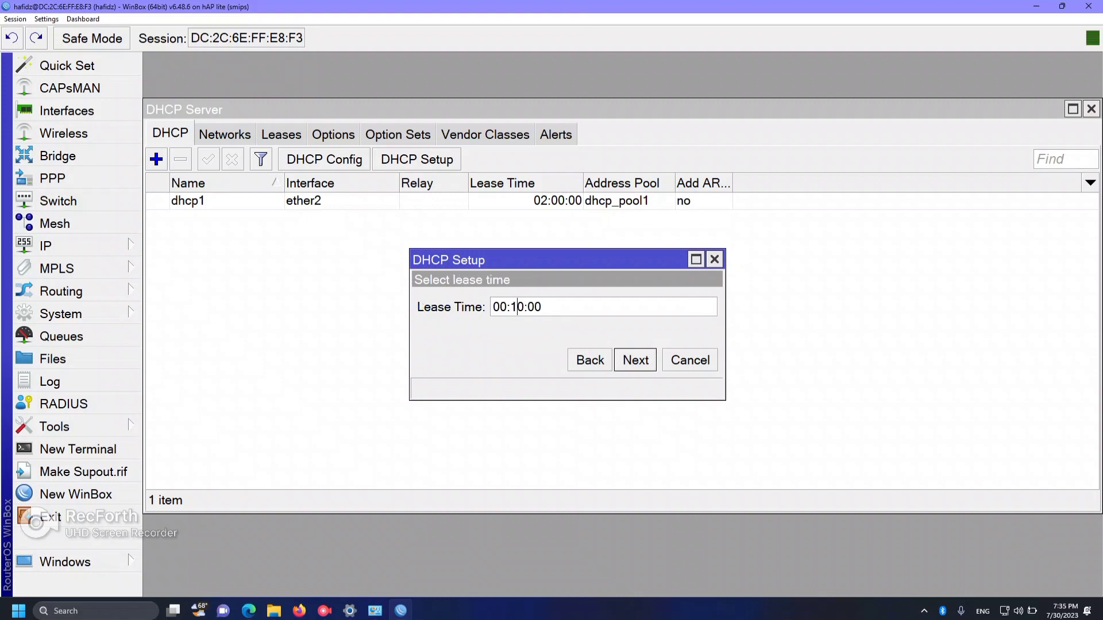
key("BackSpace")
type("0")
key("BackSpace")
type("2:")
key("Return")
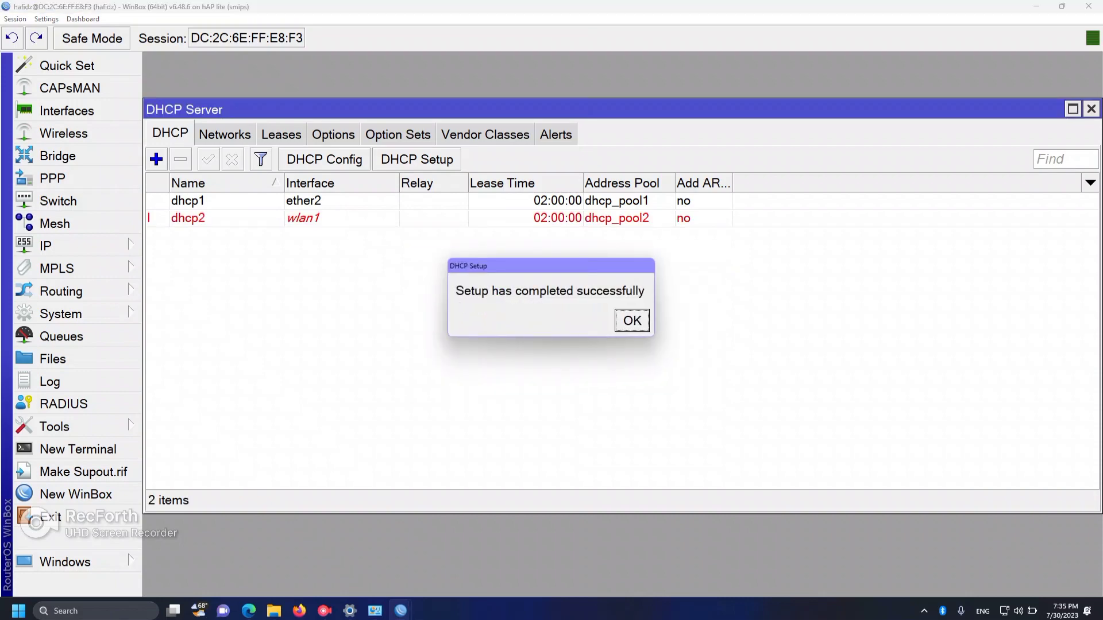
key("Return")
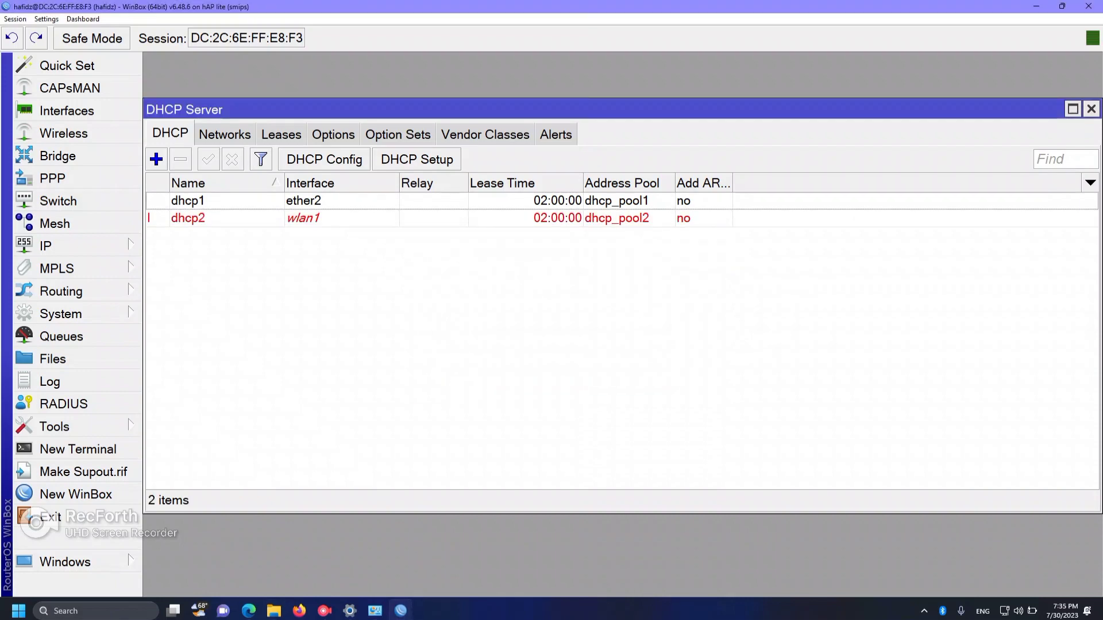
left_click(1091, 109)
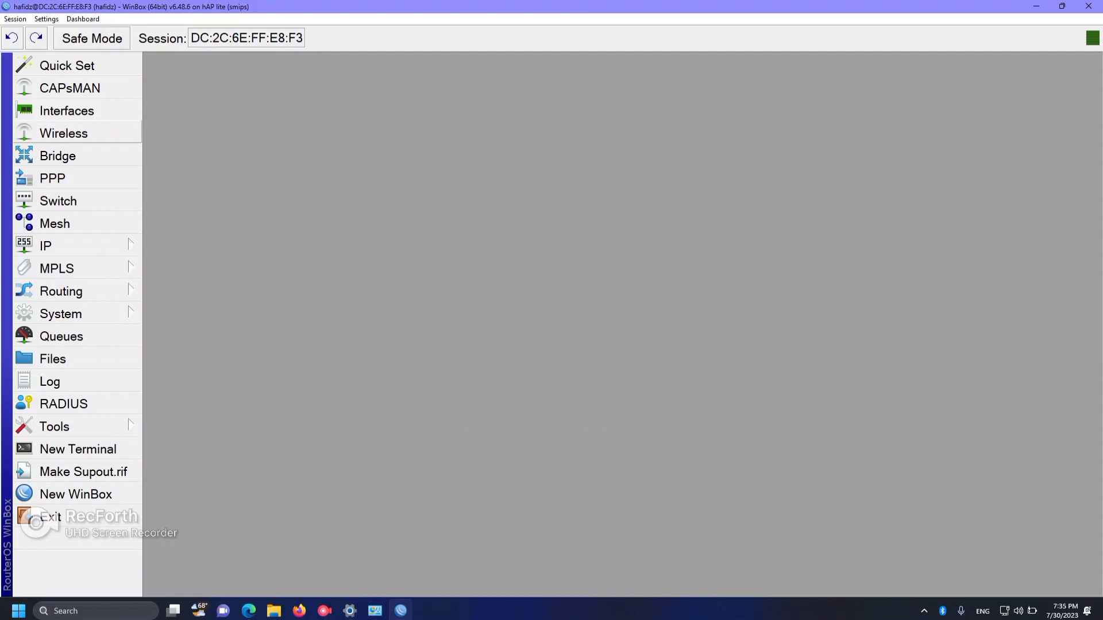
Set the wlan1 wireless mode to ap bridge and replace its SSID with the owner's name
left_click(63, 133)
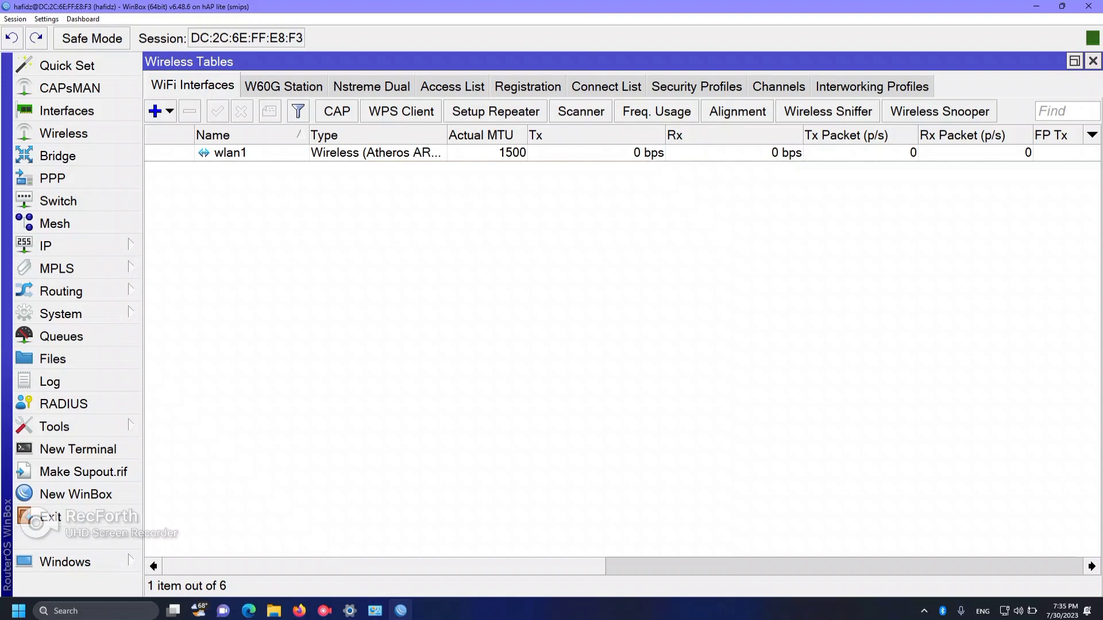
double_click(230, 153)
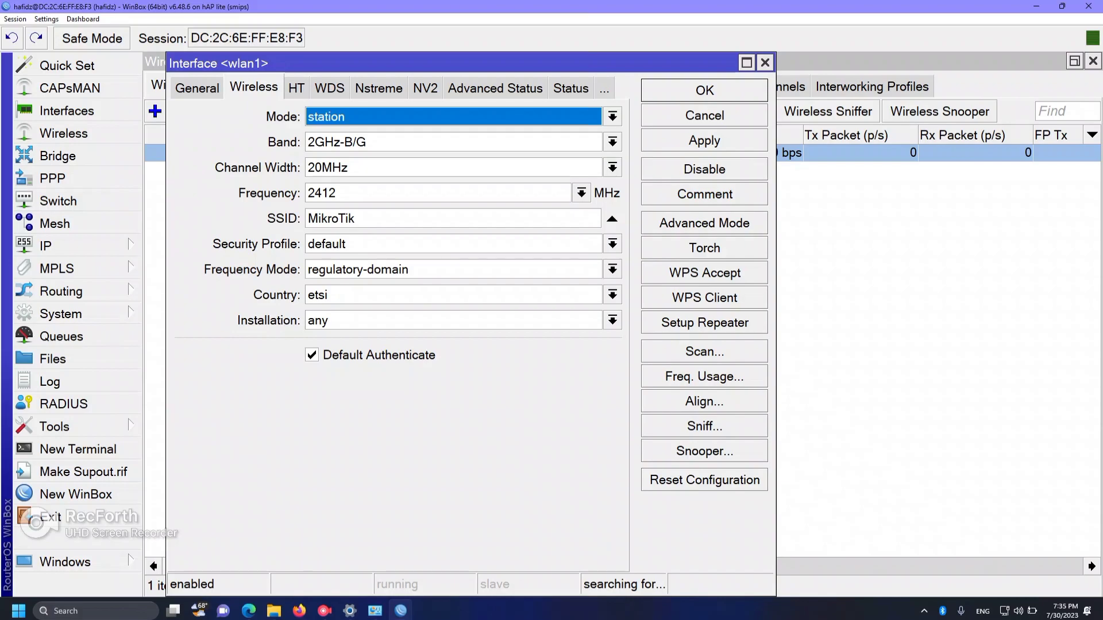
left_click(613, 117)
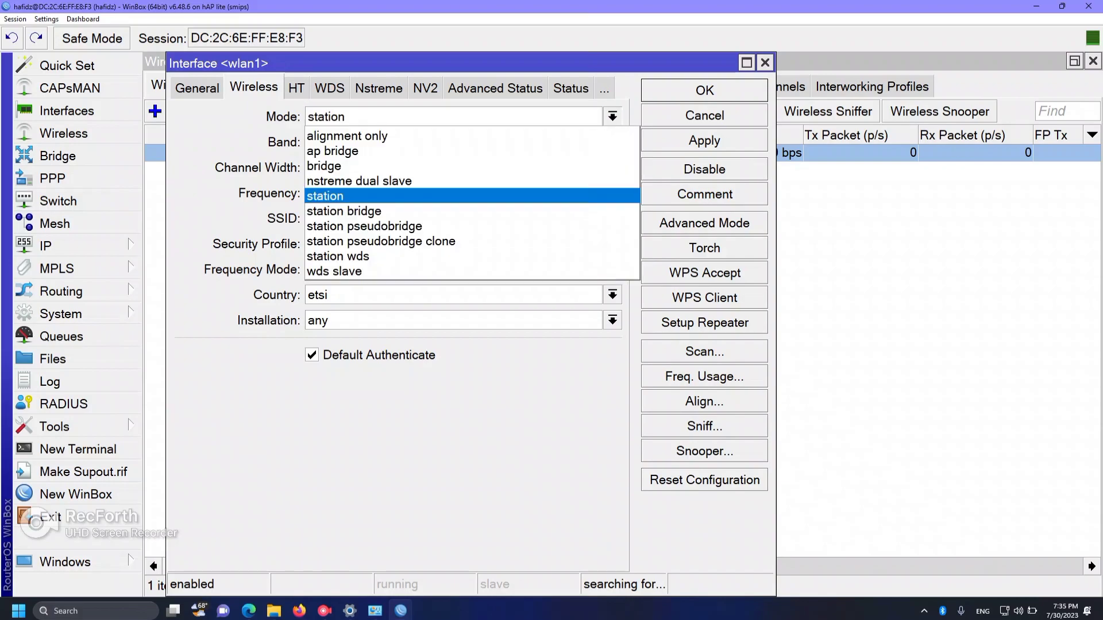
left_click(367, 151)
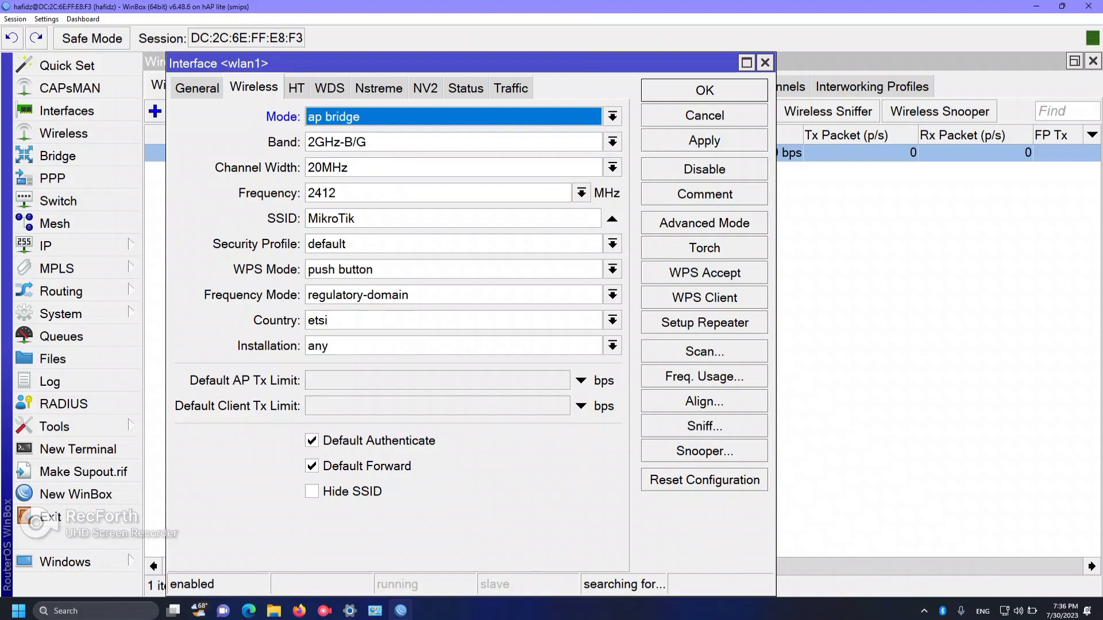
double_click(332, 218)
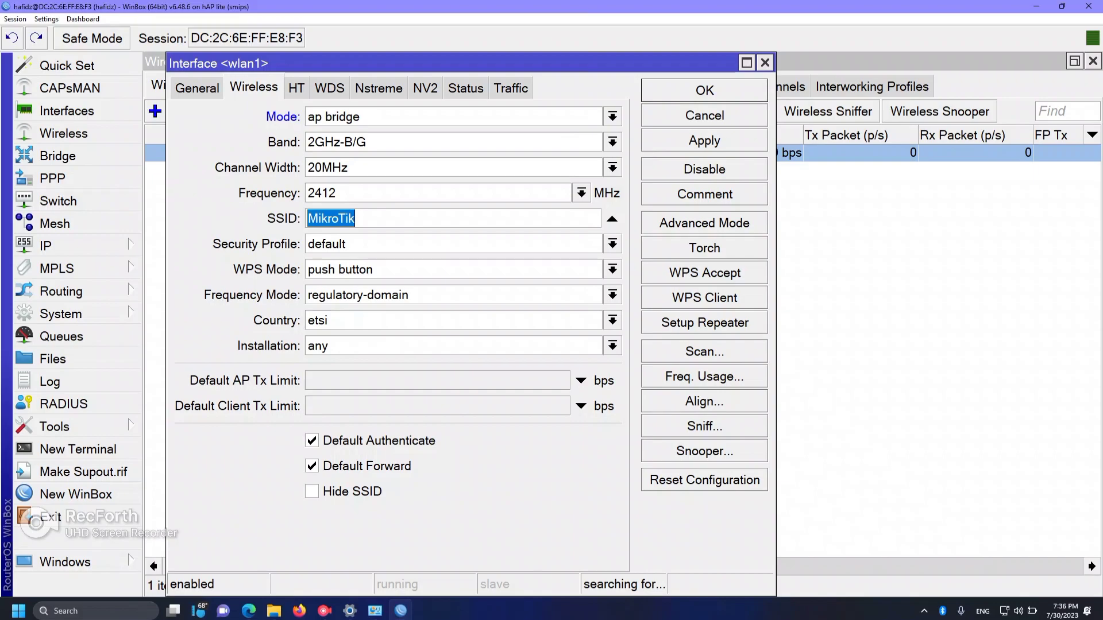
type("hafidz")
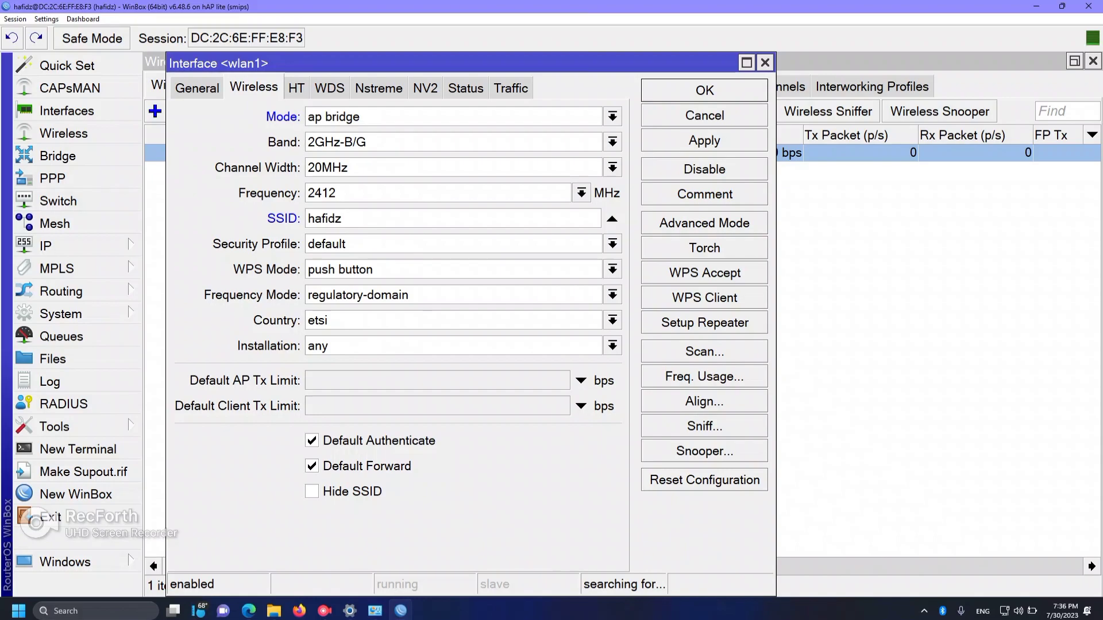
Set the wlan1 frequency to 2472 MHz, apply the wireless settings and close the interface window
left_click(581, 193)
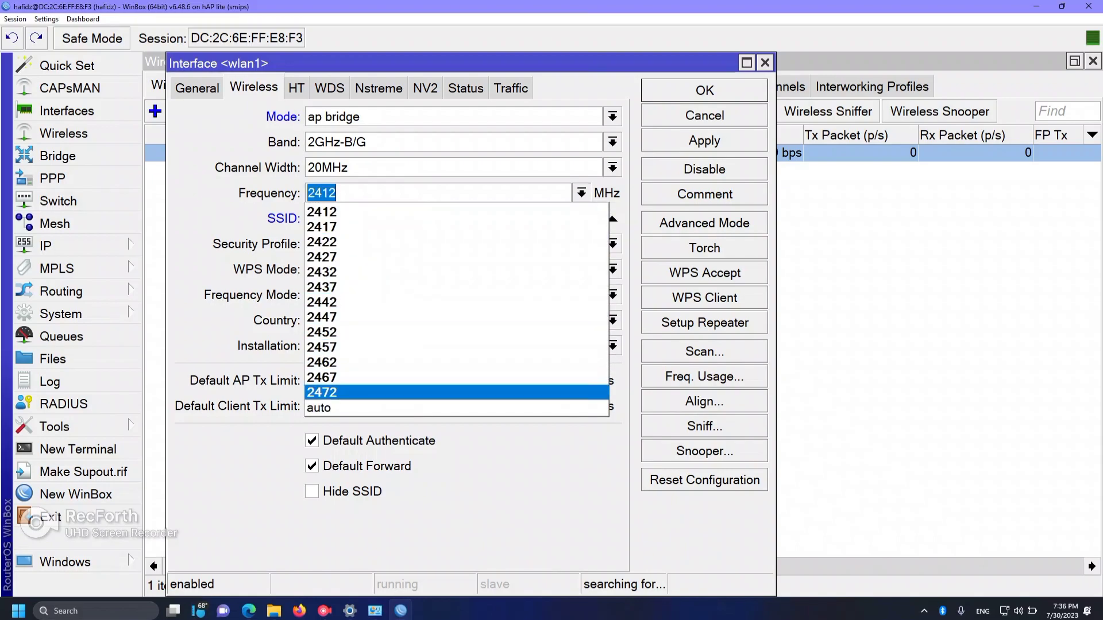
left_click(457, 392)
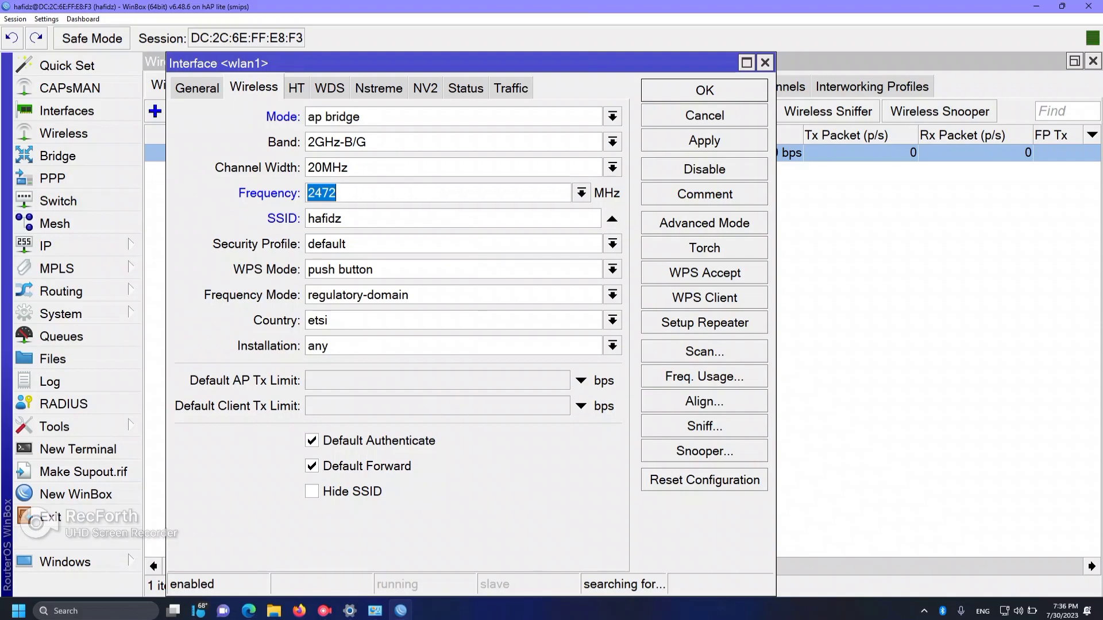
left_click(705, 141)
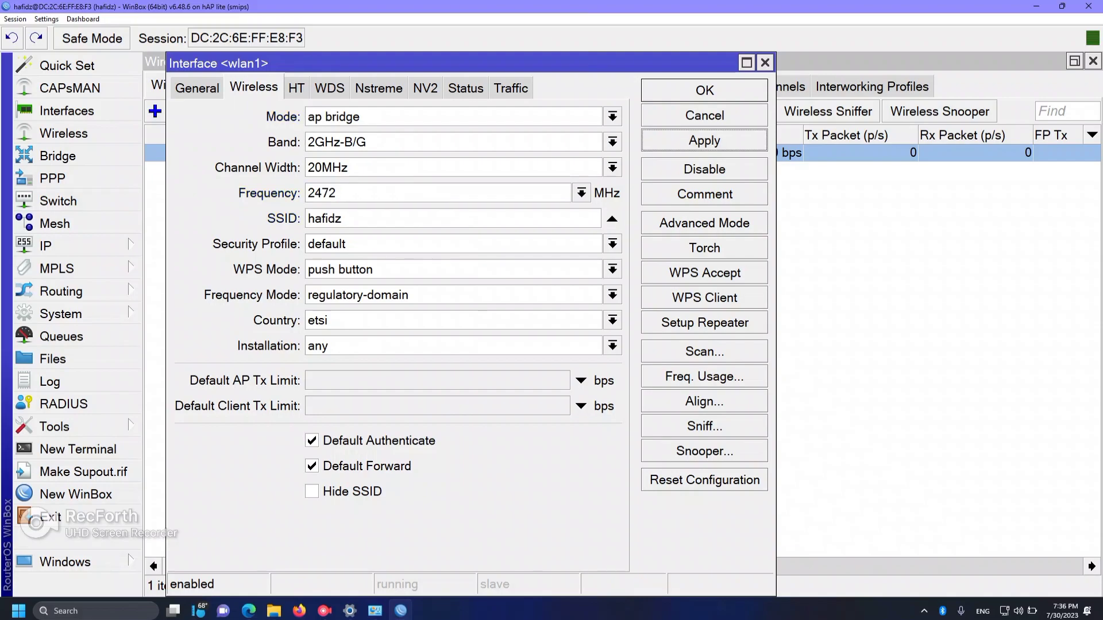
left_click(705, 90)
left_click(623, 299)
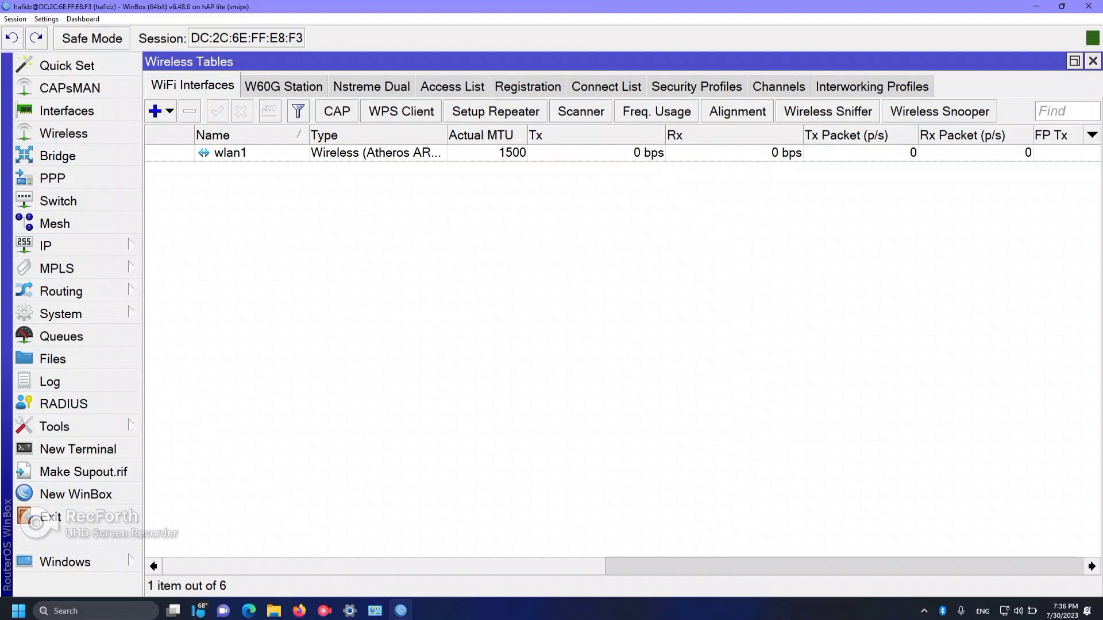
Set the default wireless security profile to dynamic keys mode with WPA PSK and WPA2 PSK authentication
left_click(697, 86)
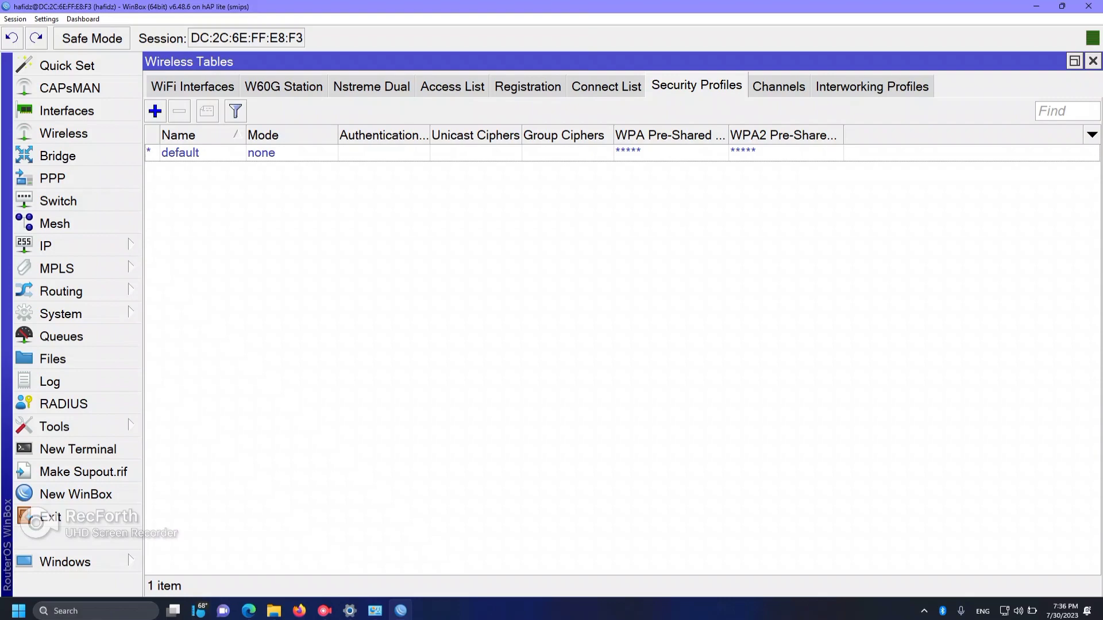
double_click(180, 152)
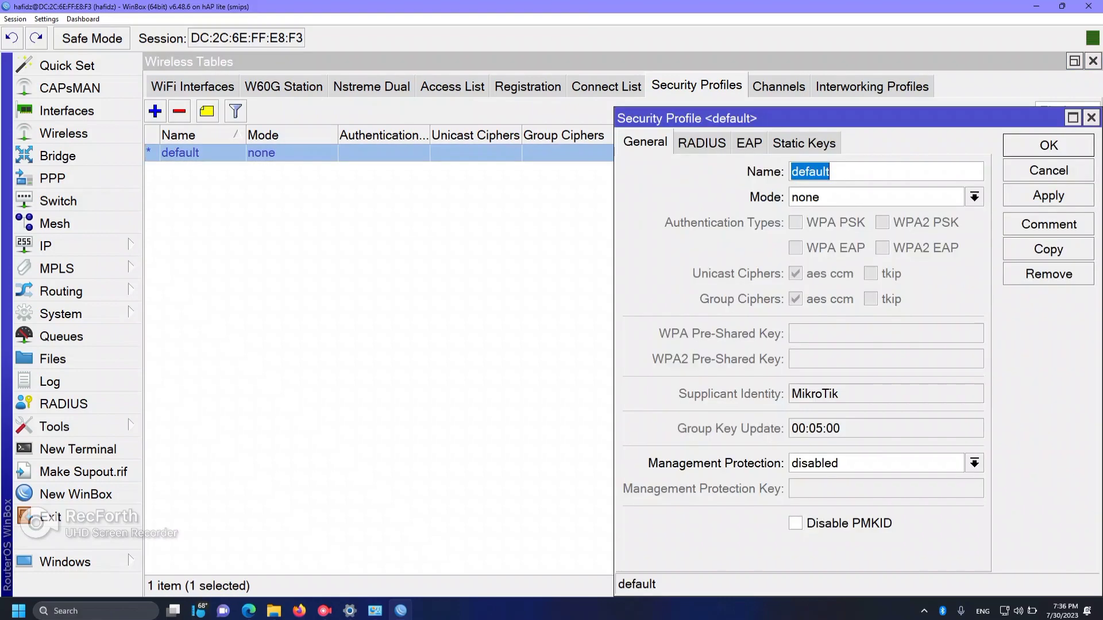
left_click_drag(827, 119, 470, 83)
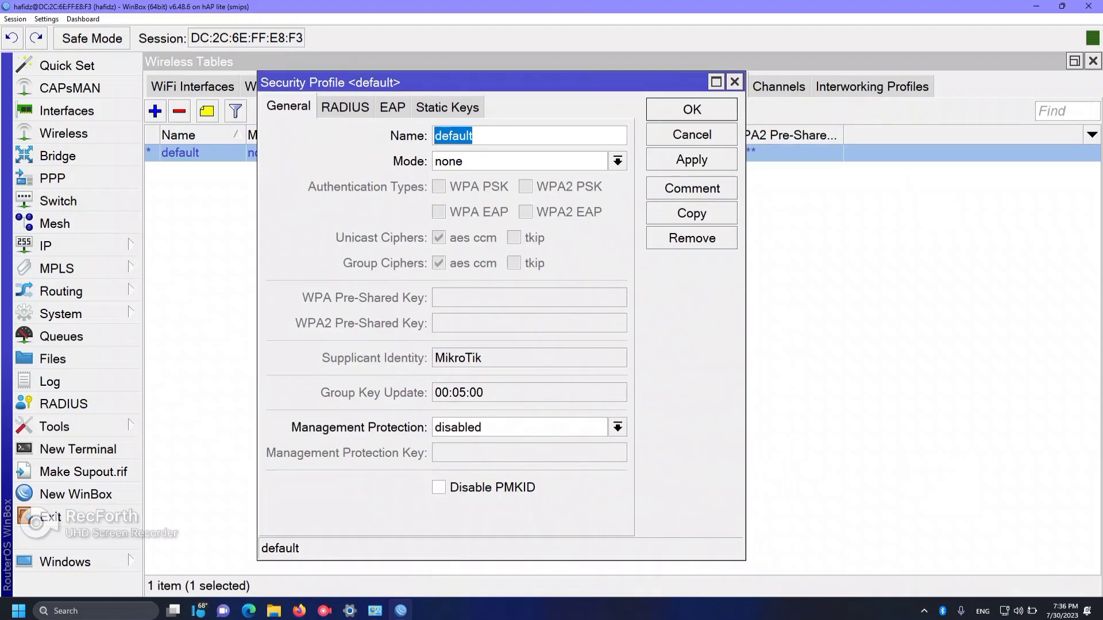
left_click(617, 162)
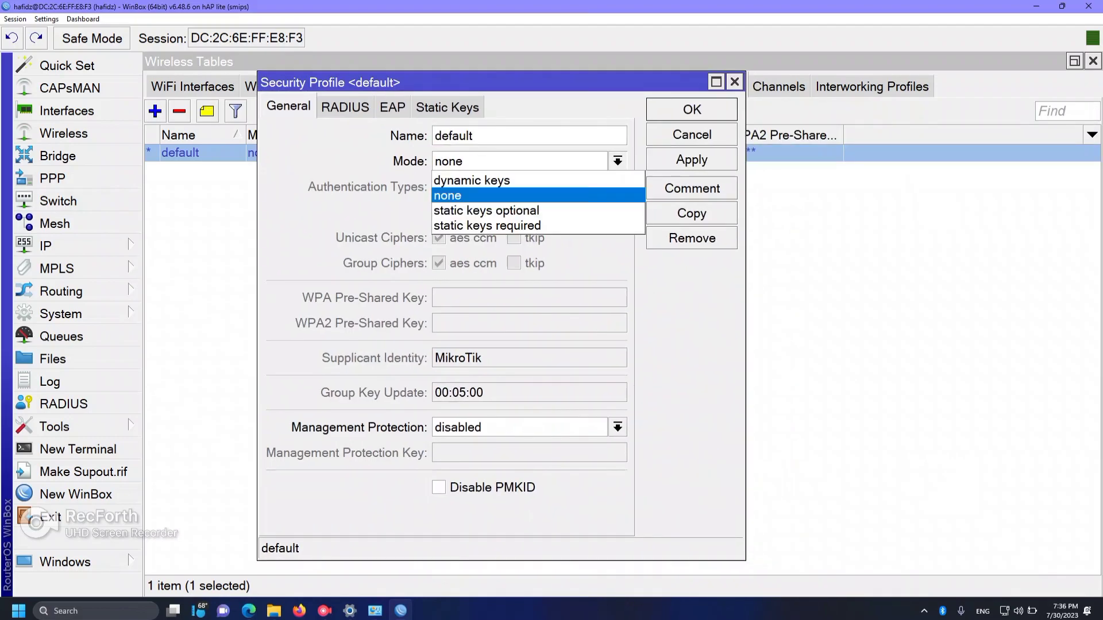
left_click(483, 181)
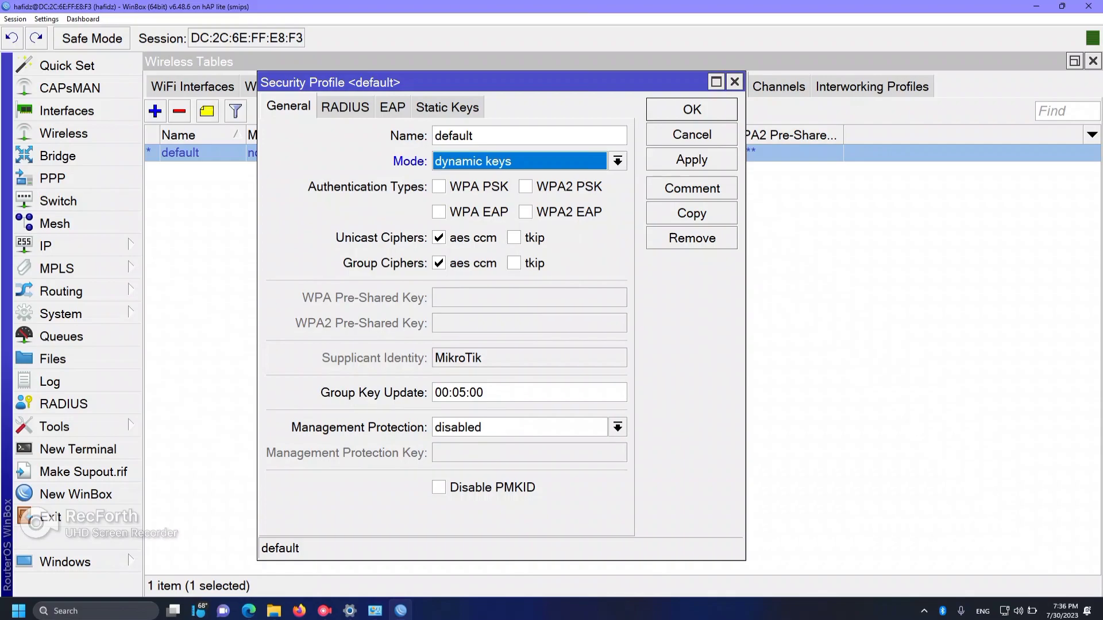
left_click(478, 187)
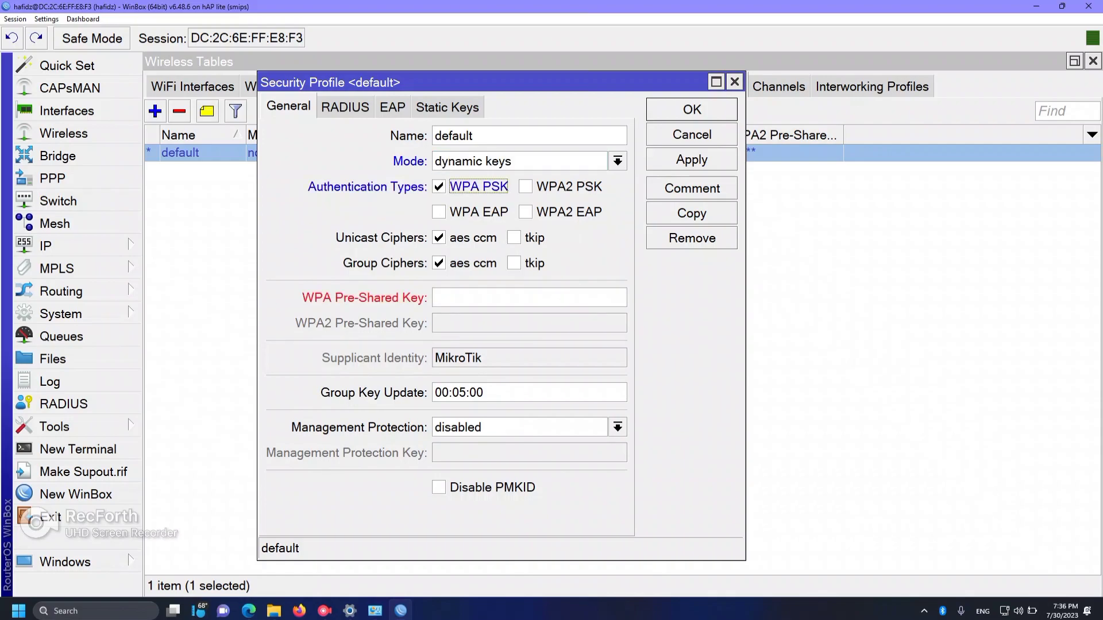
left_click(526, 187)
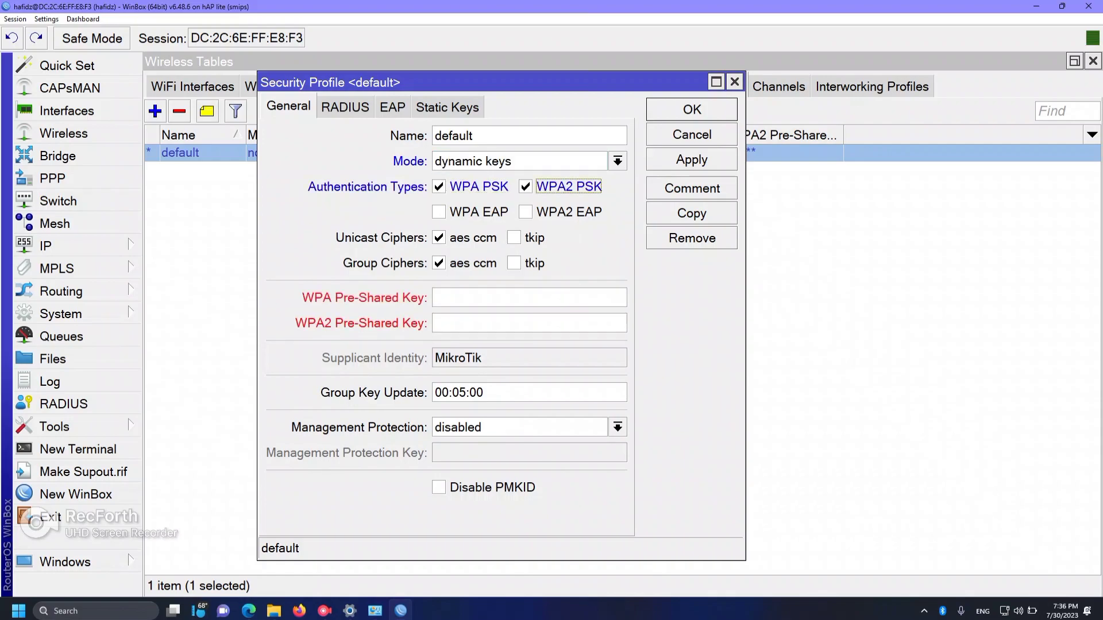
Enter the WPA and WPA2 pre-shared keys in the default security profile and save it
left_click(529, 298)
type("********")
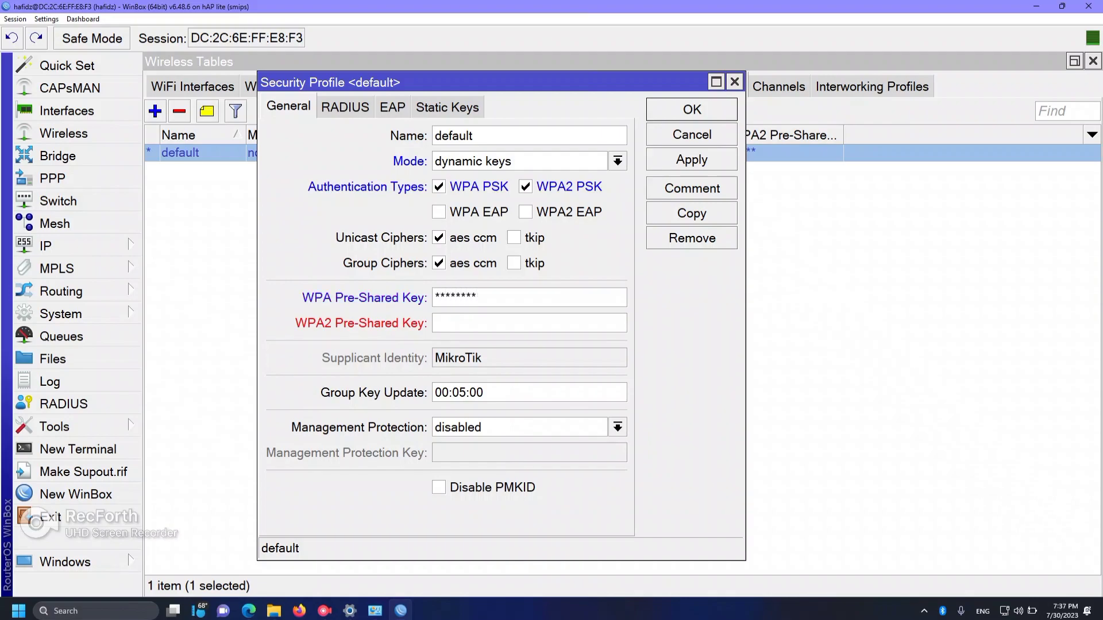
type("********")
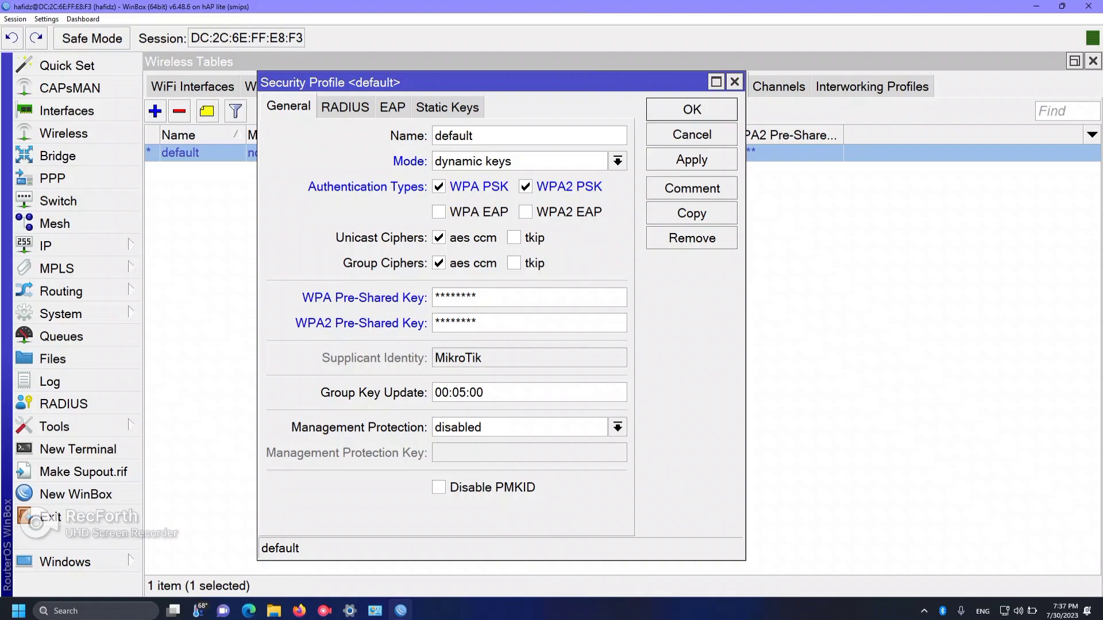
left_click(692, 160)
left_click(691, 110)
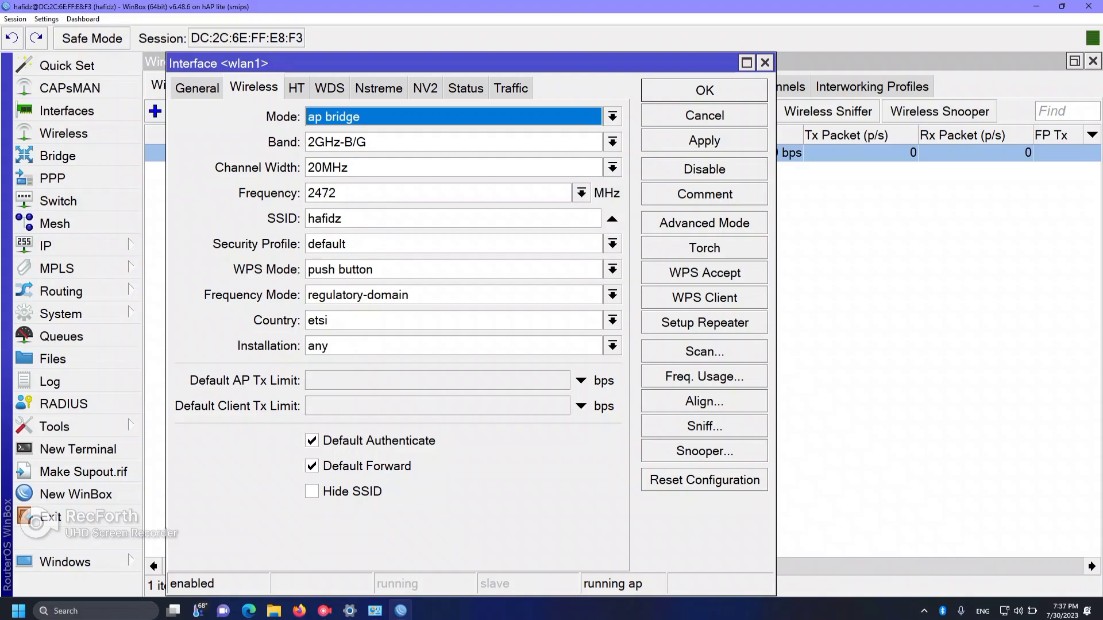
Apply the wlan1 wireless settings with the default security profile and close the interface window
left_click(704, 141)
left_click(704, 90)
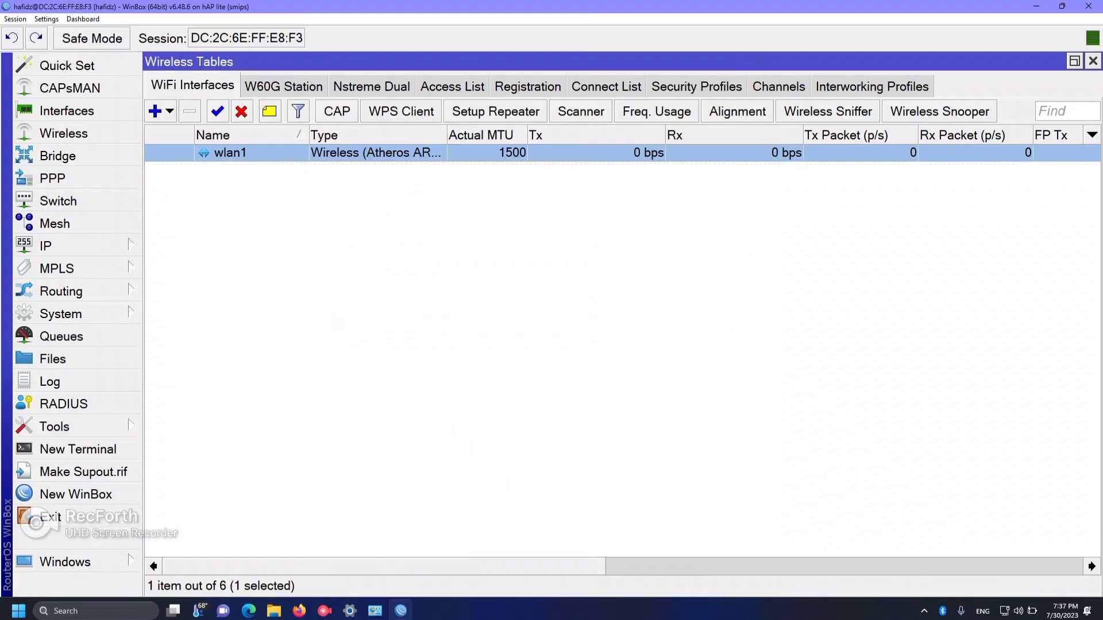
left_click(632, 276)
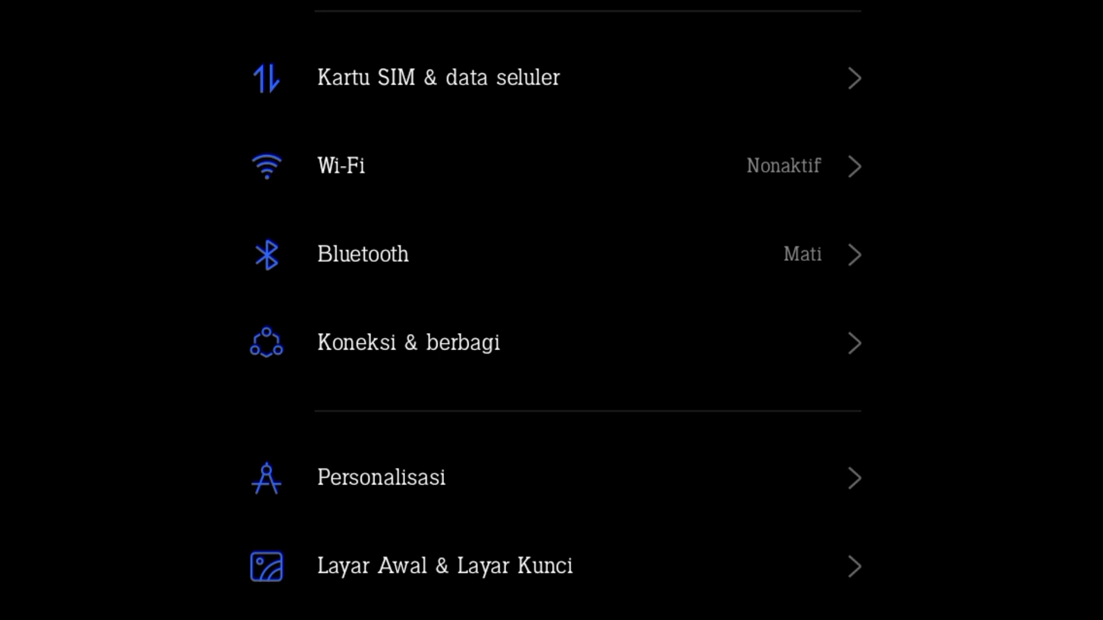
Switch to the phone's Wi-Fi settings and join the router's wireless network, entering the Wi-Fi password
left_click(834, 158)
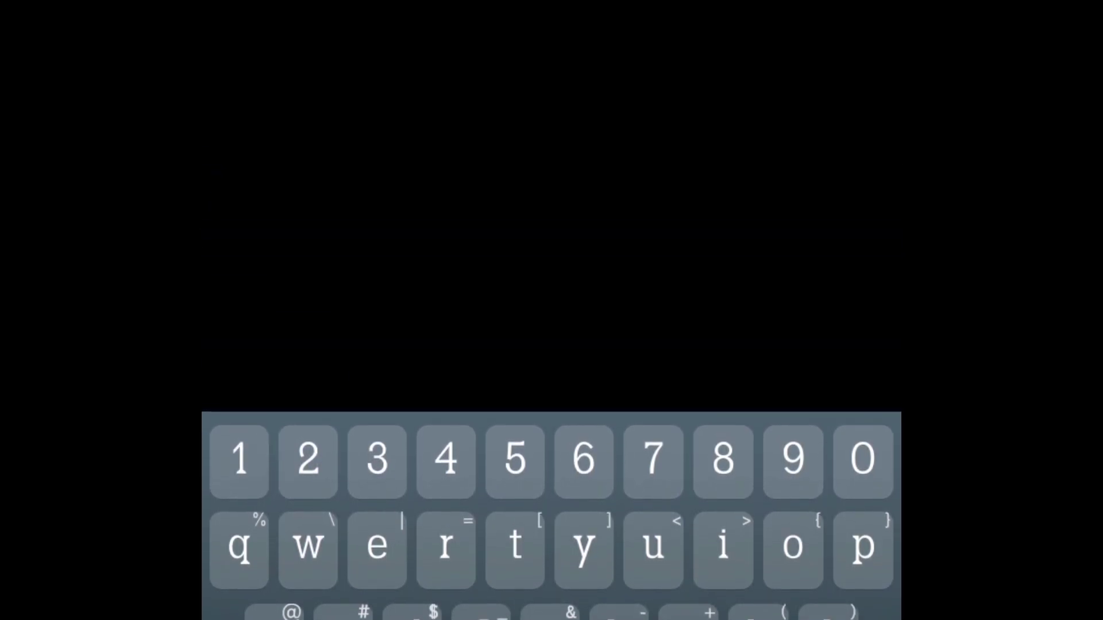
left_click(357, 351)
left_click(515, 545)
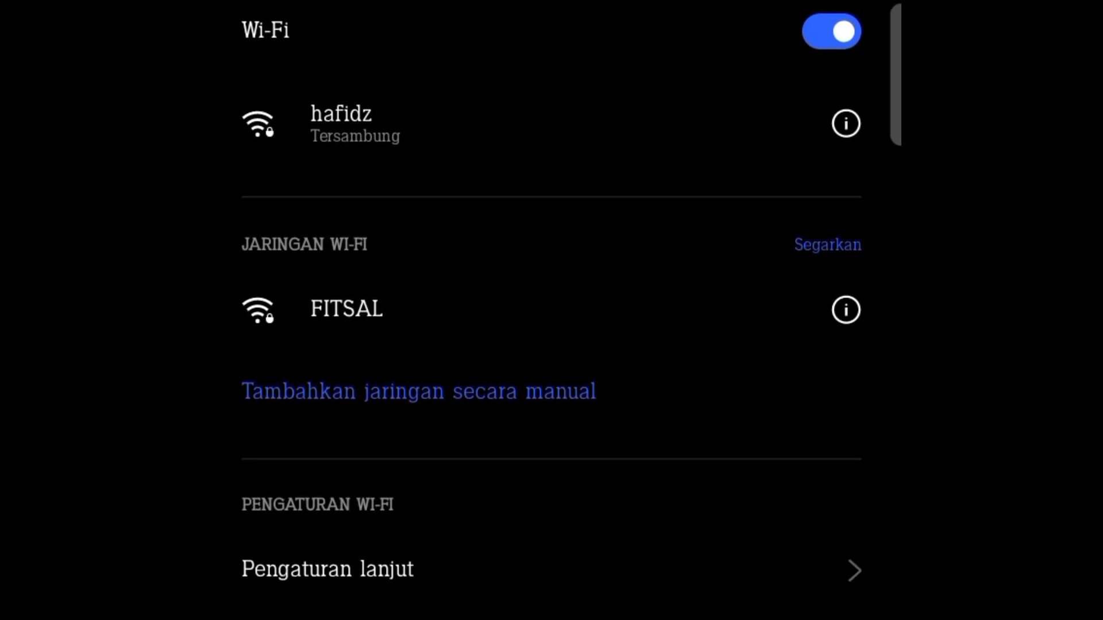
Open the connected network's details on the phone and check its security type and assigned IP address
left_click(716, 263)
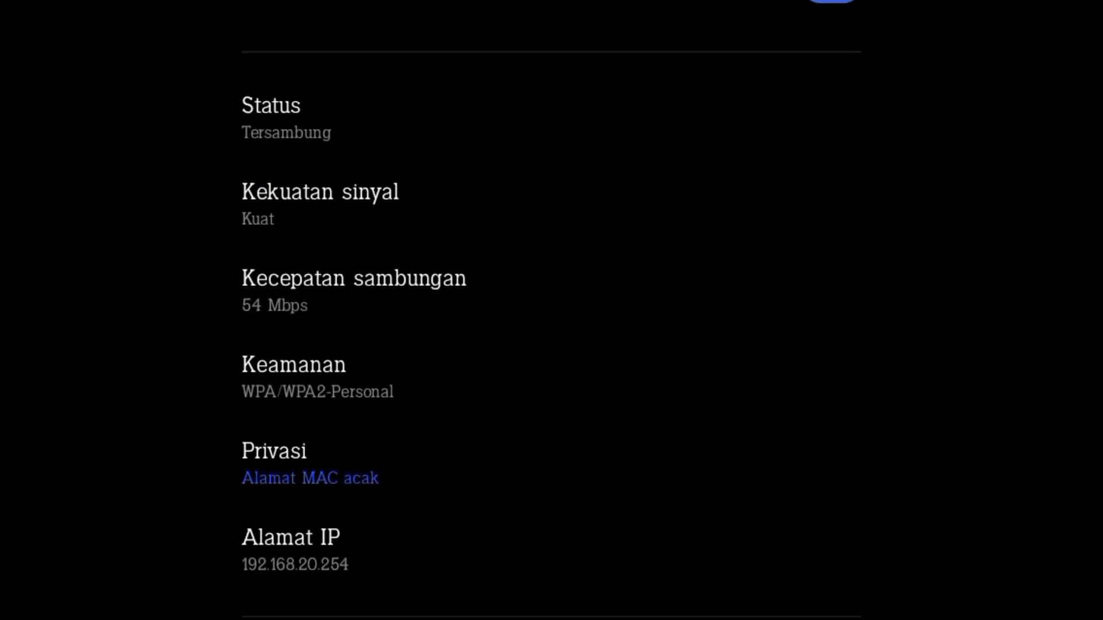
left_click_drag(793, 316, 792, 298)
left_click(455, 564)
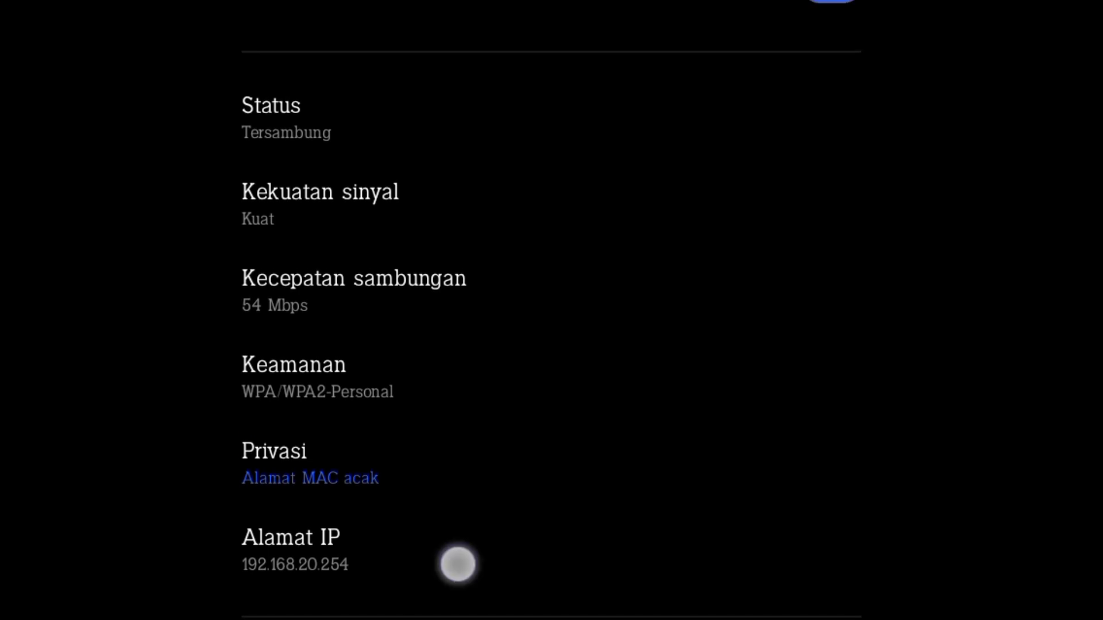
left_click(468, 537)
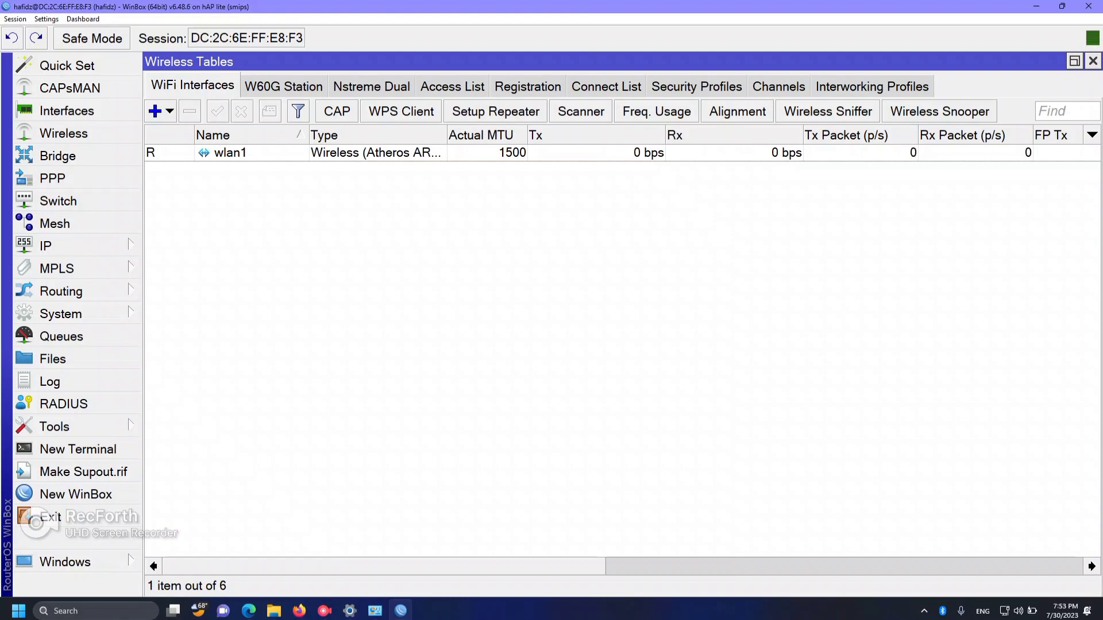
Switch back to WinBox and inspect the wireless registration entry for the client connected to wlan1
left_click(527, 86)
left_click(517, 153)
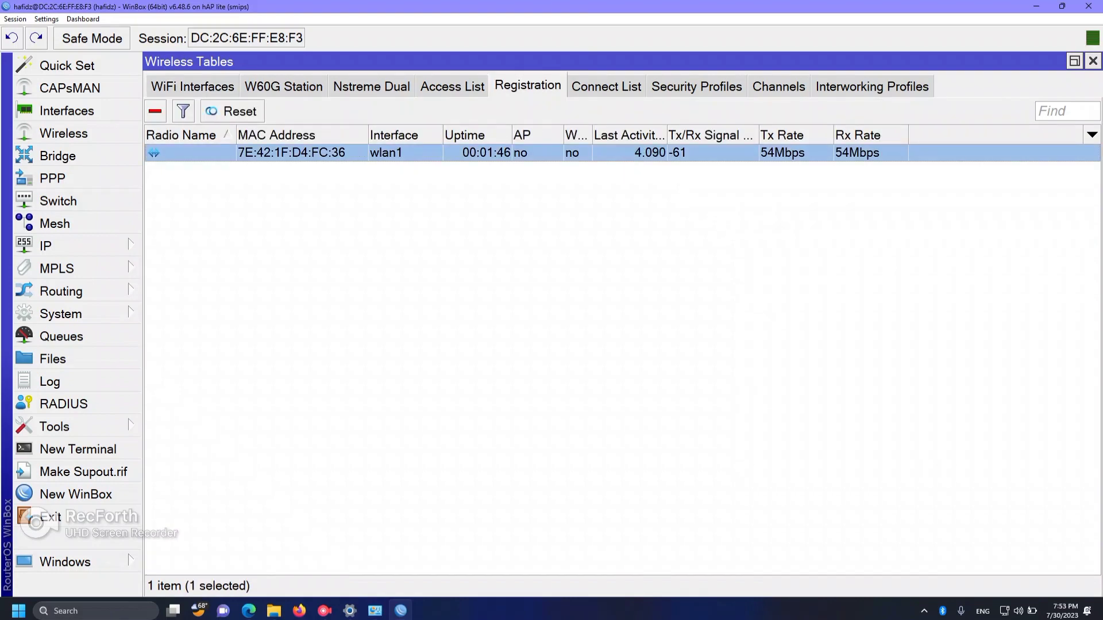
left_click(529, 258)
left_click(517, 153)
Examine the dhcp2 client entries in the DHCP server leases, then close the DHCP and wireless windows
left_click(57, 246)
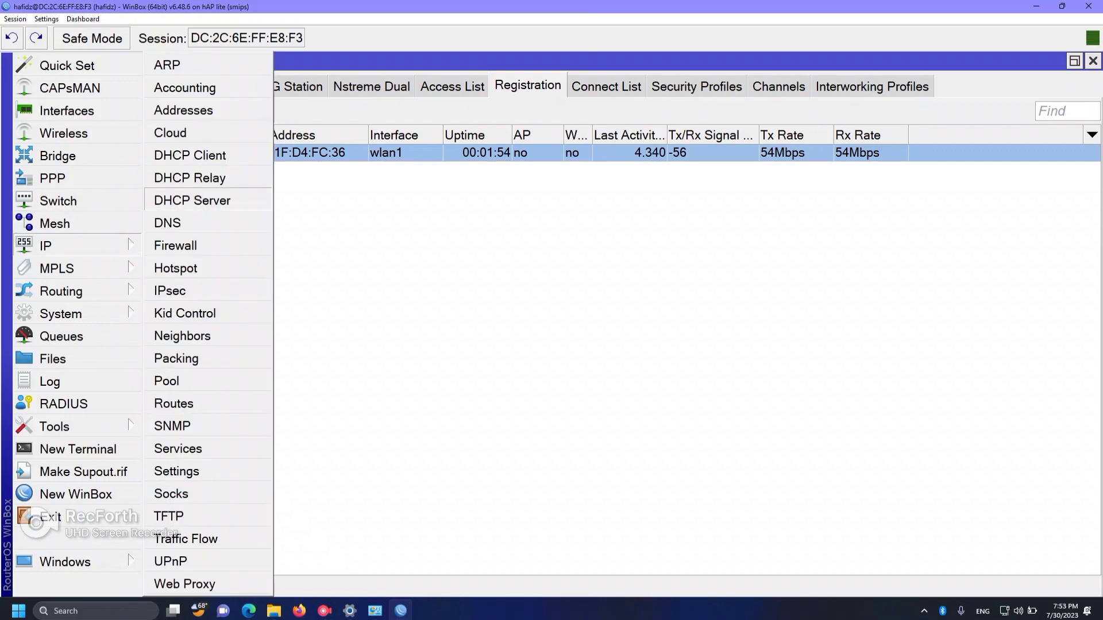
left_click(192, 201)
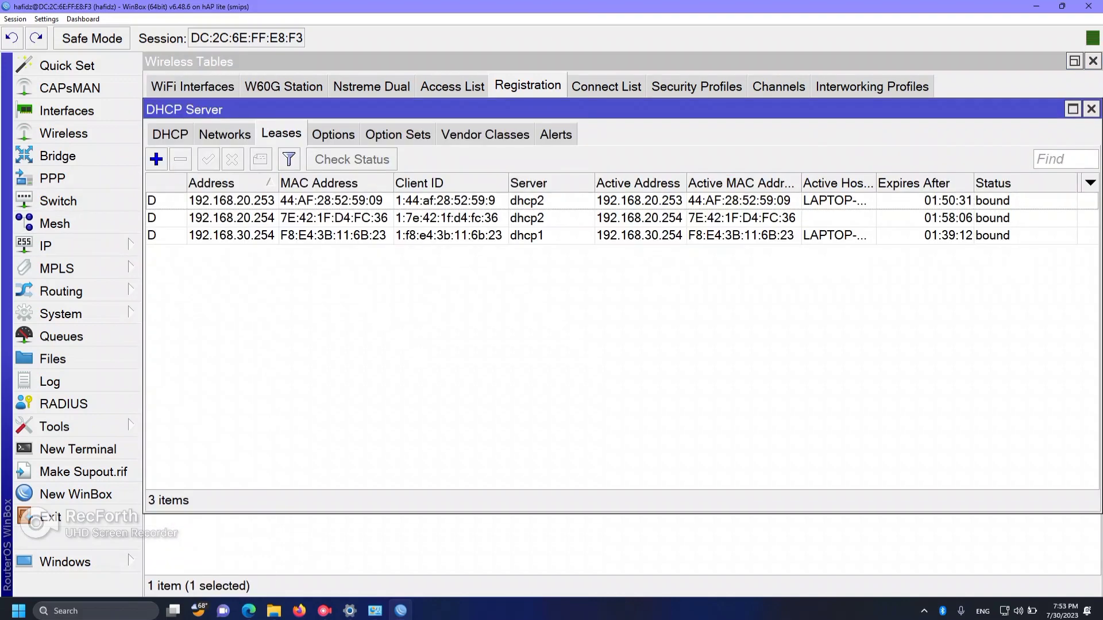
left_click(333, 218)
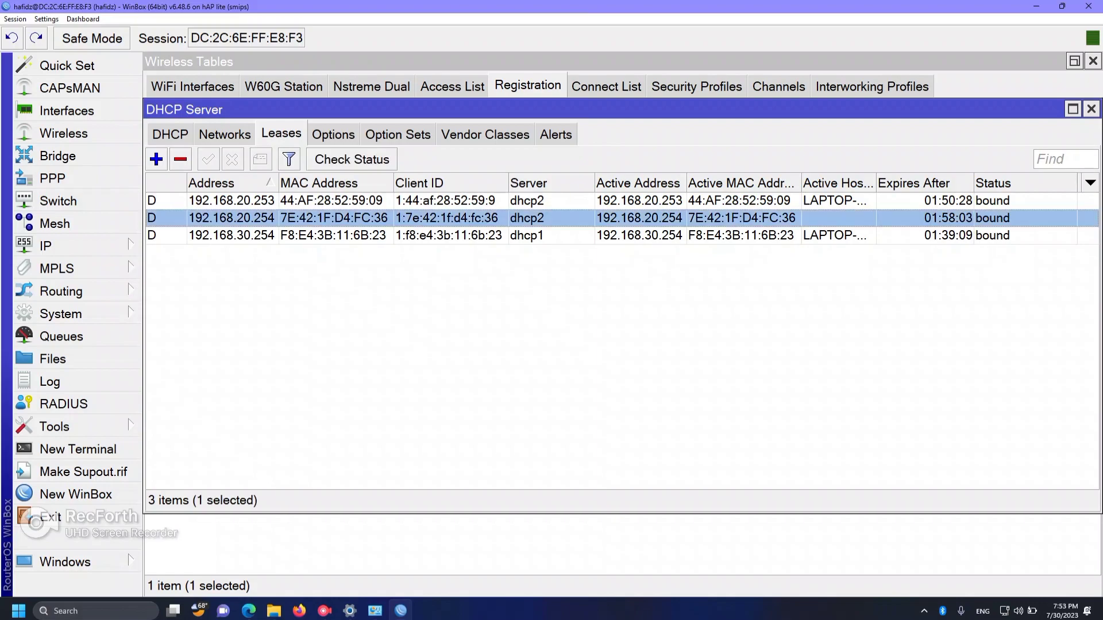
left_click(333, 201)
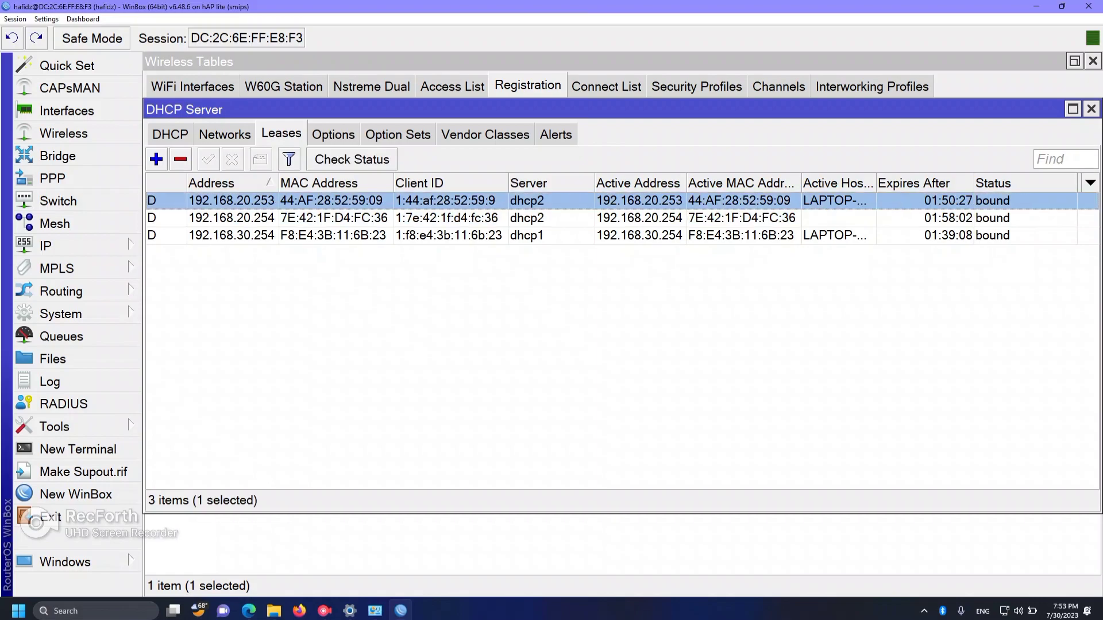
left_click(333, 218)
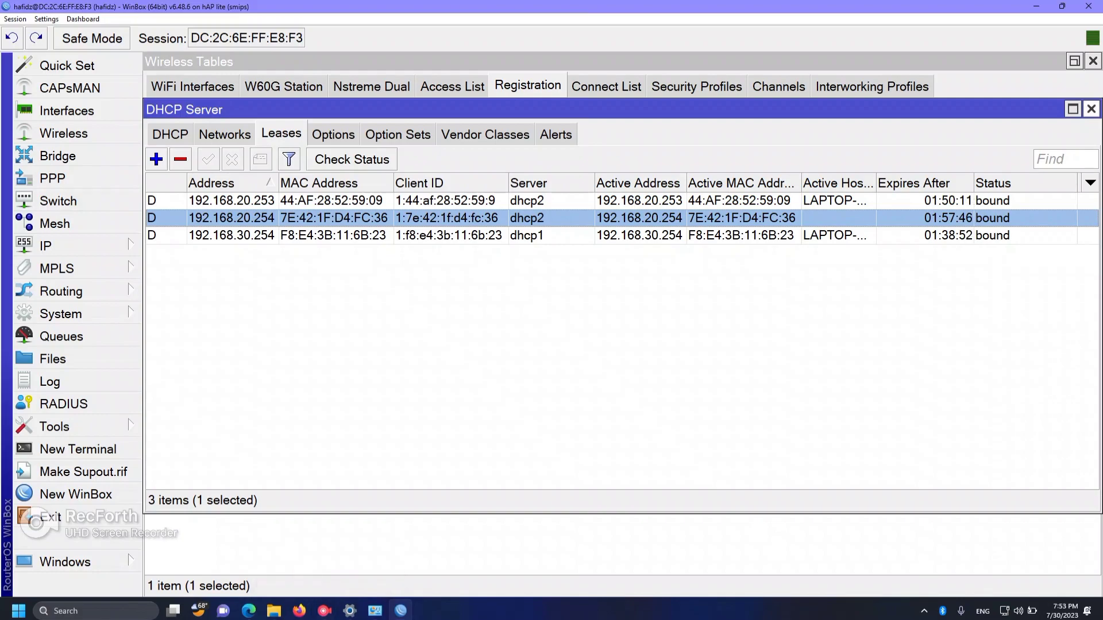
left_click(1091, 109)
left_click(1093, 60)
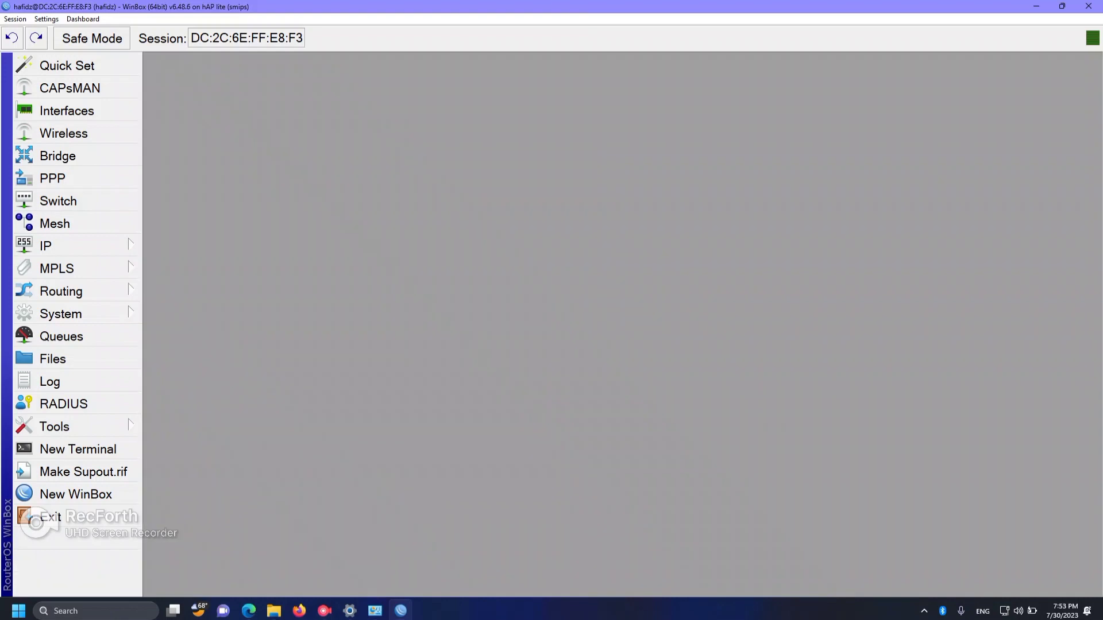